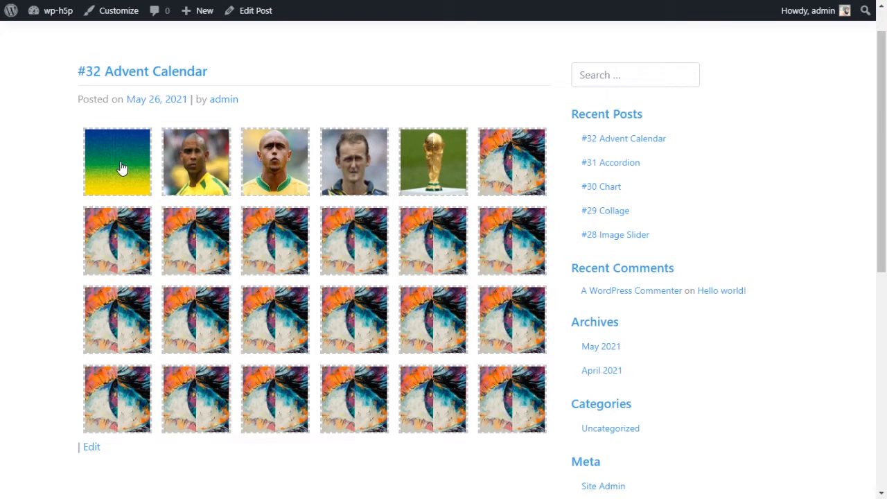
- Open the calendar's first two doors in turn, view the image and read through the text, closing each popup
{"action": "left_click", "coordinate": [121, 168]}
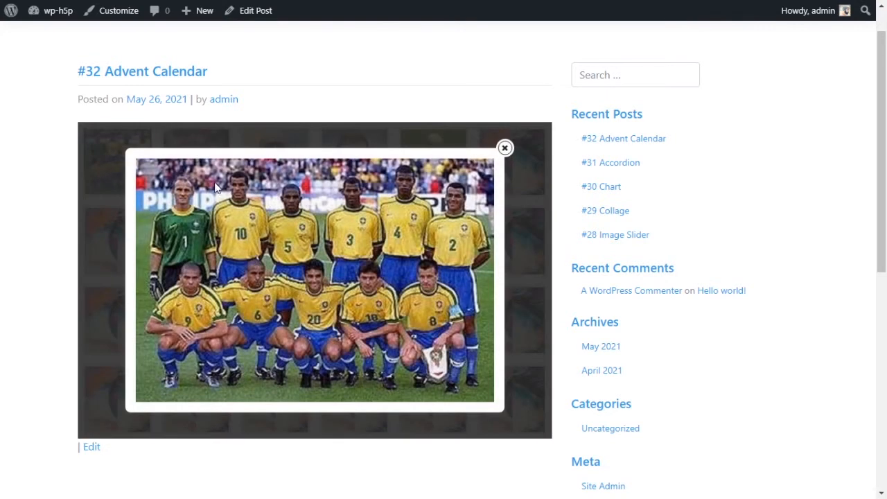
{"action": "left_click", "coordinate": [505, 148]}
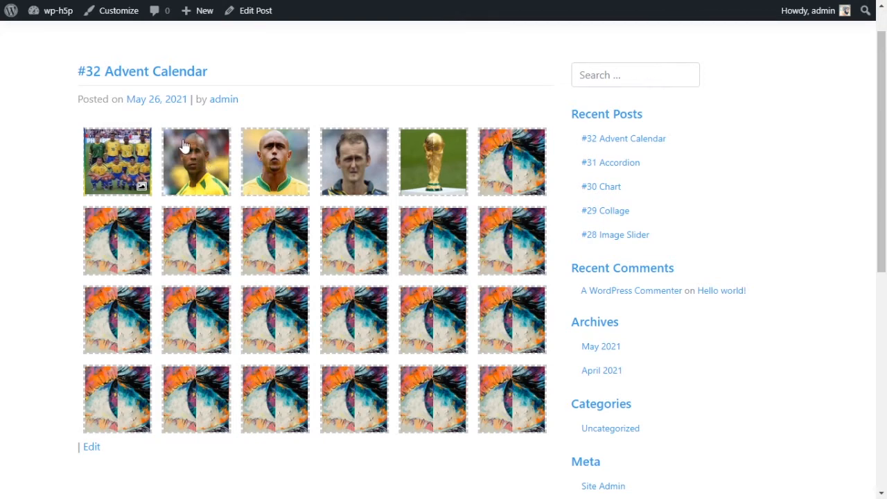
{"action": "left_click", "coordinate": [219, 181]}
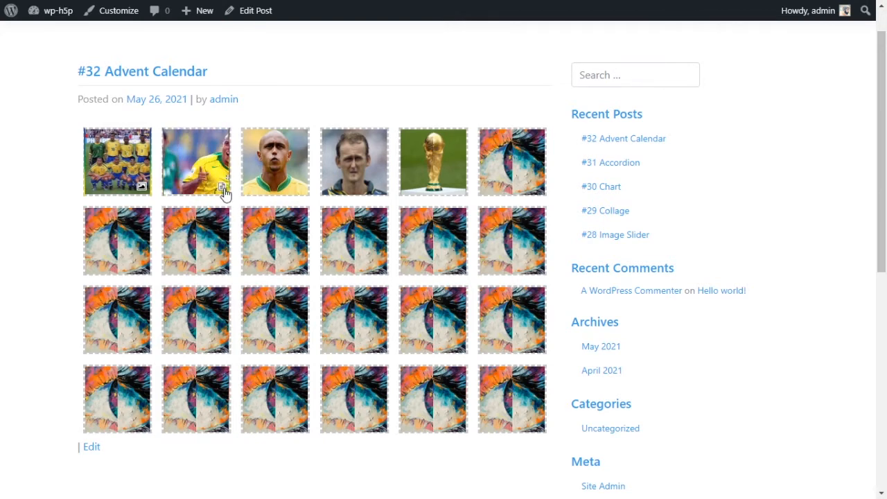
{"action": "scroll", "coordinate": [380, 262], "scroll_direction": "up", "scroll_amount": 2}
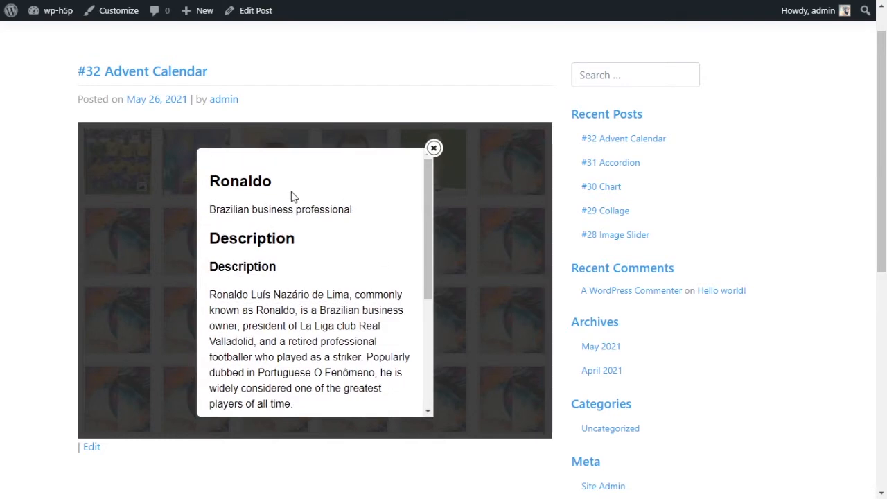
{"action": "scroll", "coordinate": [299, 245], "scroll_direction": "down", "scroll_amount": 3}
{"action": "scroll", "coordinate": [385, 245], "scroll_direction": "up", "scroll_amount": 3}
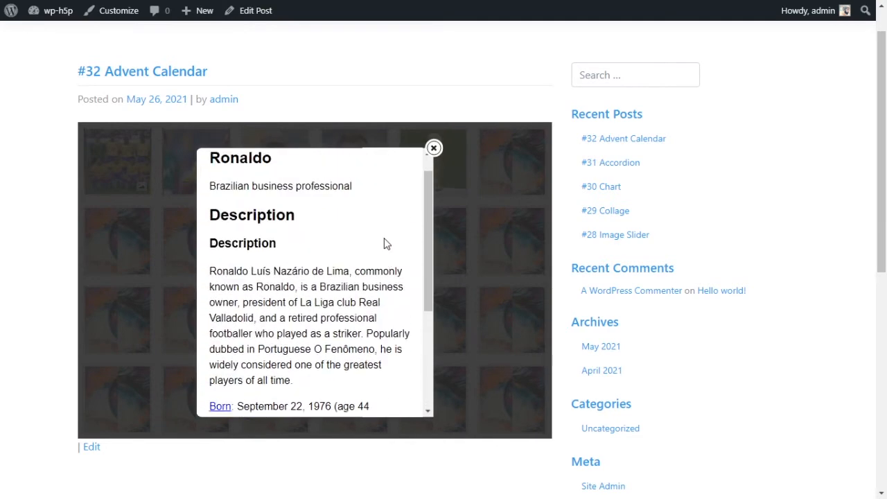
{"action": "scroll", "coordinate": [406, 184], "scroll_direction": "down", "scroll_amount": 3}
{"action": "left_click", "coordinate": [433, 147]}
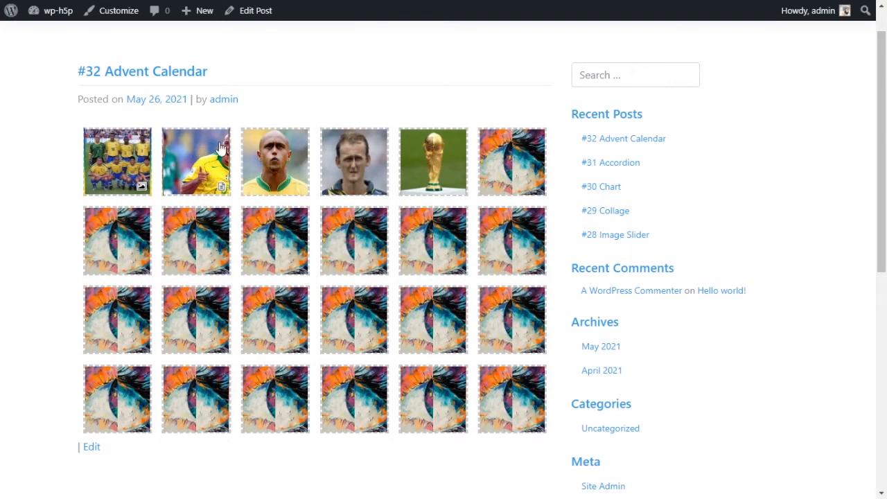
- View the third door's text and the fourth door's video, pausing the video before closing its popup
{"action": "left_click", "coordinate": [278, 160]}
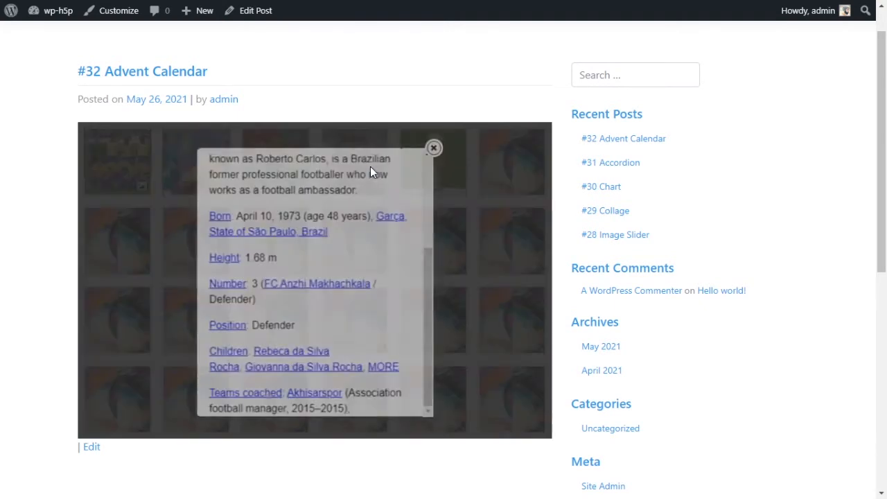
{"action": "scroll", "coordinate": [362, 293], "scroll_direction": "up", "scroll_amount": 5}
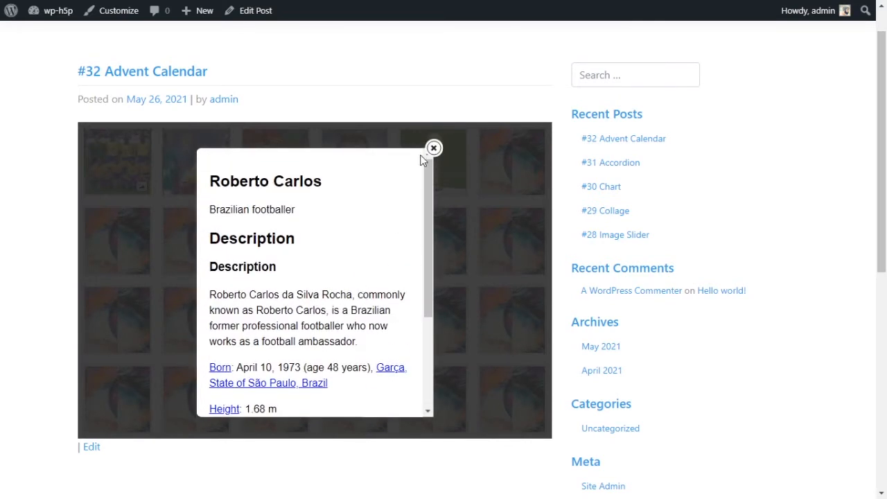
{"action": "left_click", "coordinate": [433, 147]}
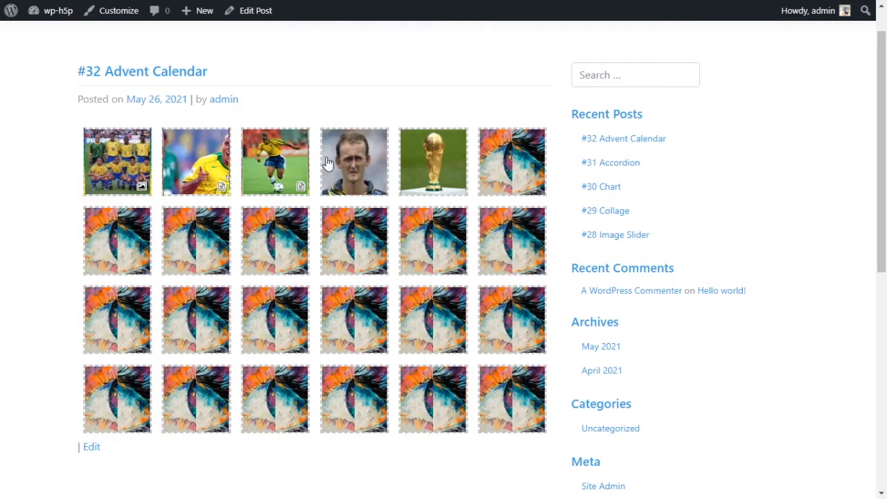
{"action": "left_click", "coordinate": [367, 154]}
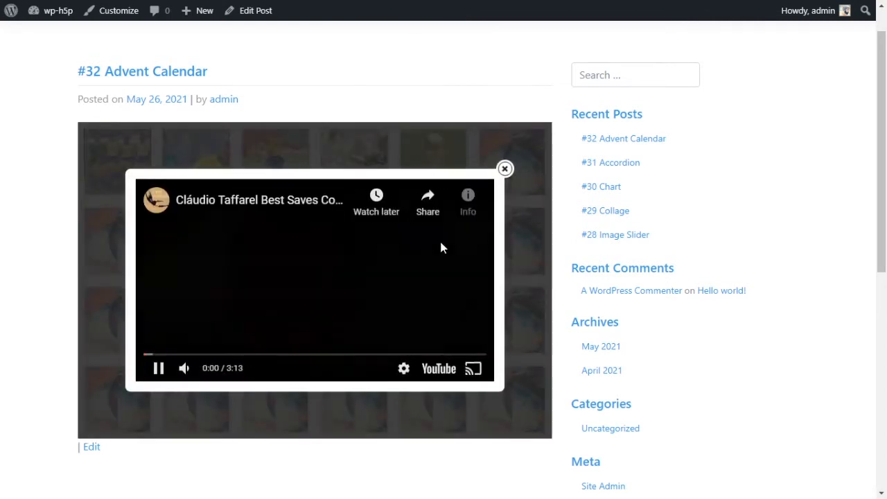
{"action": "left_click", "coordinate": [159, 365]}
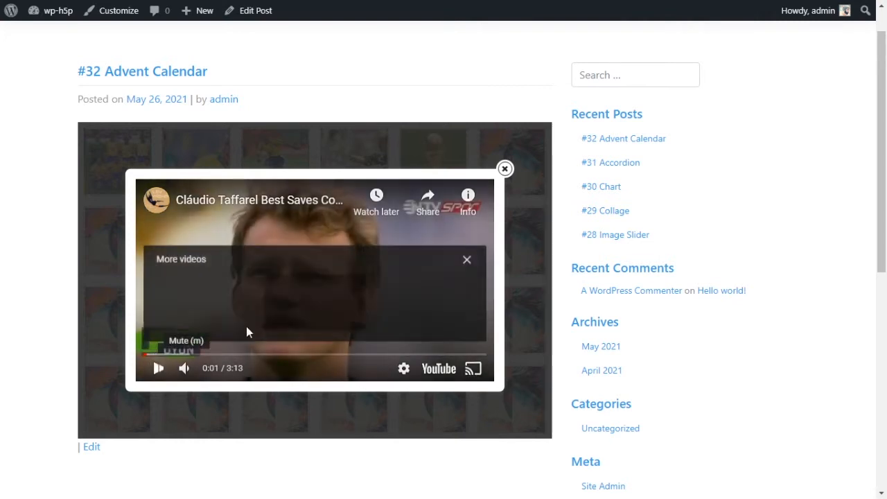
{"action": "left_click", "coordinate": [505, 169]}
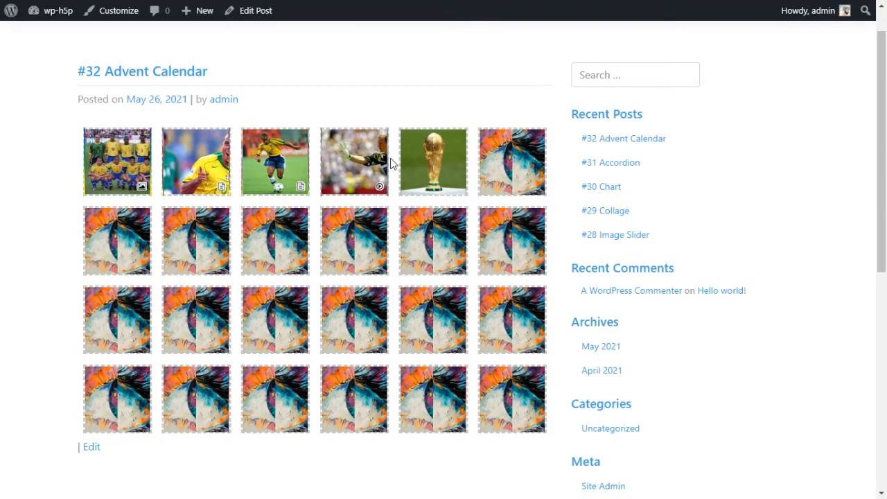
- Follow the fifth door's link and return to the calendar, and check what is behind doors 6, 9, 17 and 12
{"action": "left_click", "coordinate": [437, 167]}
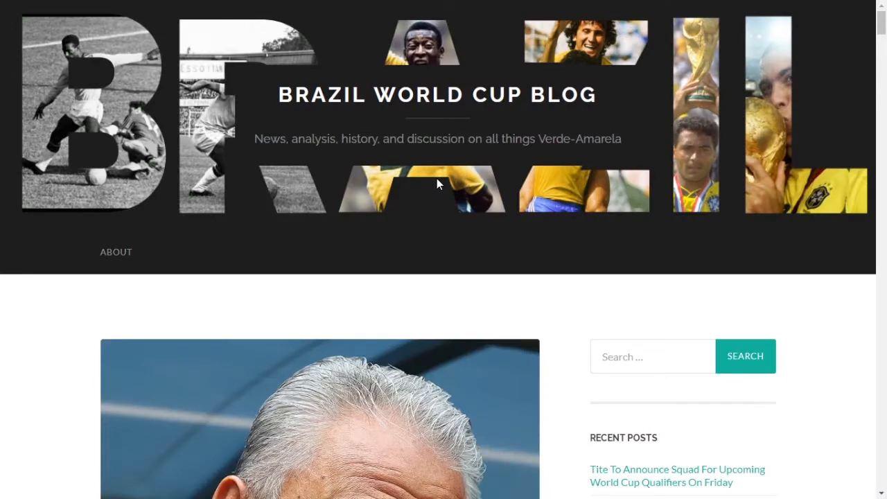
{"action": "key", "text": "ctrl+w"}
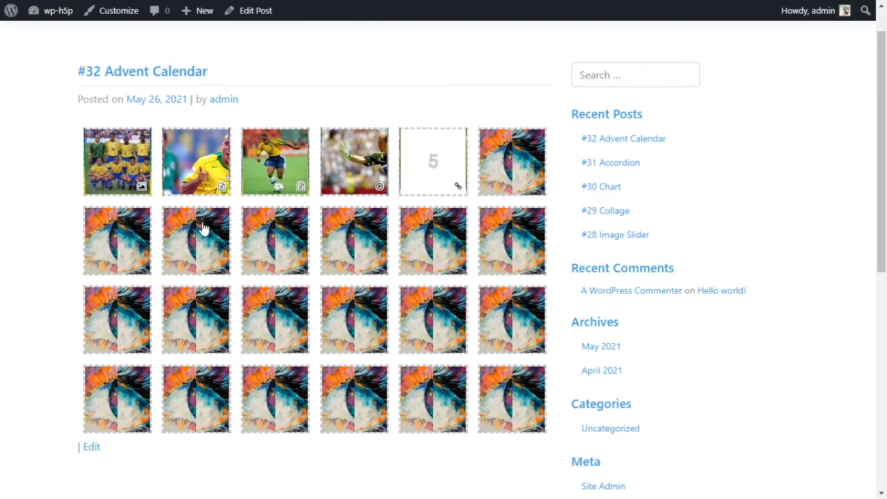
{"action": "left_click", "coordinate": [496, 179]}
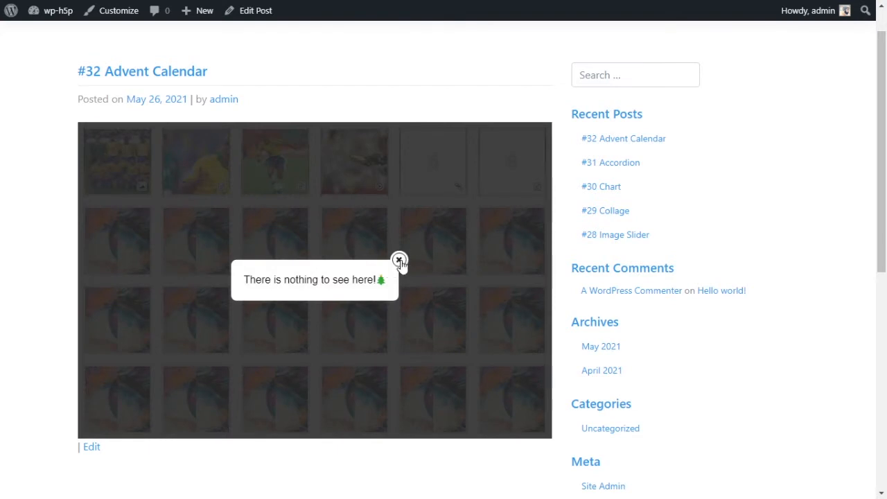
{"action": "left_click", "coordinate": [399, 260]}
{"action": "left_click", "coordinate": [296, 251]}
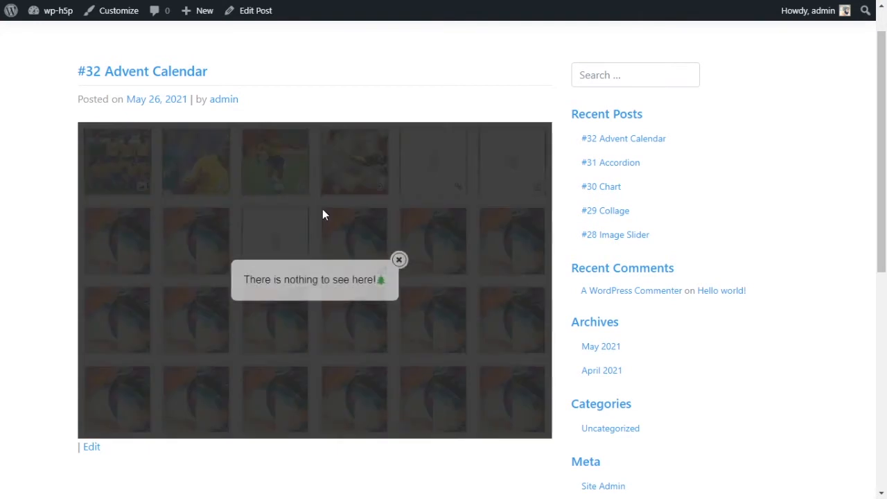
{"action": "left_click", "coordinate": [399, 260]}
{"action": "left_click", "coordinate": [430, 312]}
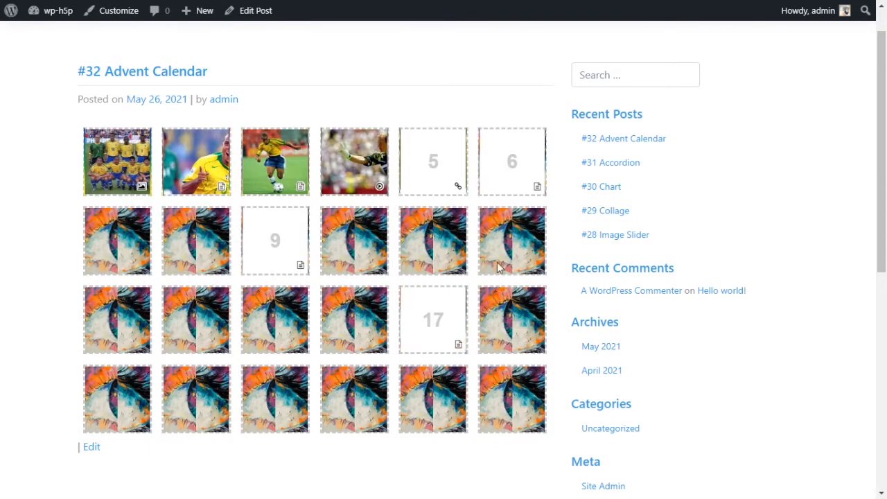
{"action": "left_click", "coordinate": [497, 267]}
{"action": "left_click", "coordinate": [401, 258]}
{"action": "left_click_drag", "start_coordinate": [105, 71], "coordinate": [226, 76]}
{"action": "left_click", "coordinate": [227, 76]}
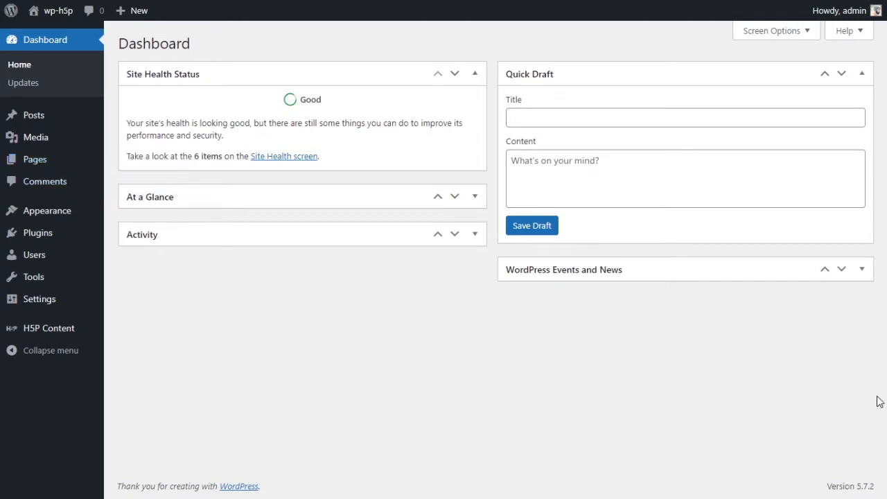
- Start a new H5P content item from the WordPress dashboard, using the Advent Calendar (beta) content type
{"action": "mouse_move", "coordinate": [59, 330]}
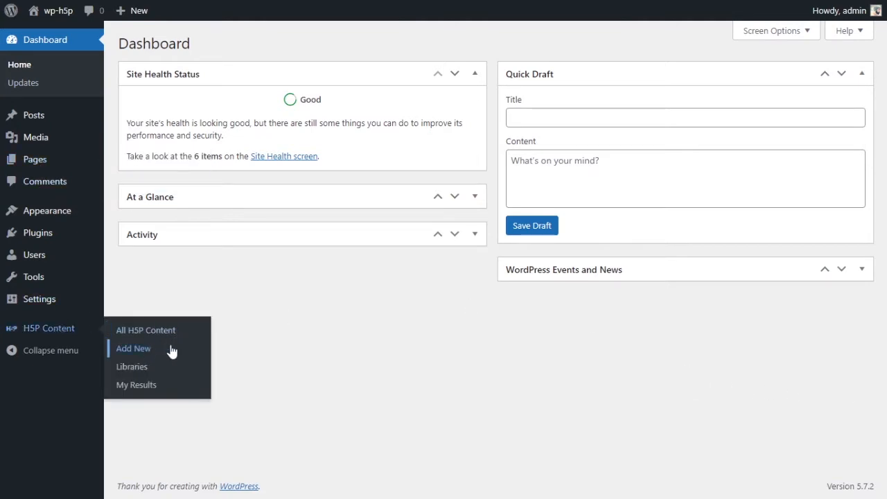
{"action": "left_click", "coordinate": [210, 345]}
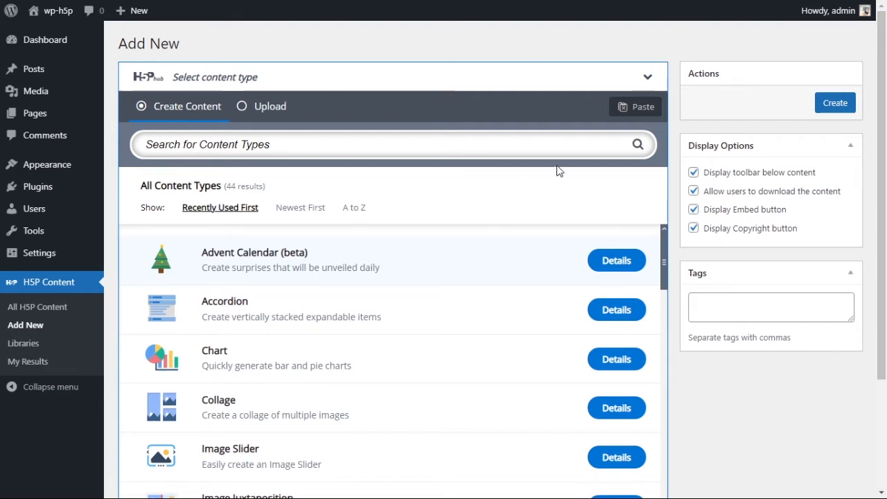
{"action": "left_click", "coordinate": [278, 148]}
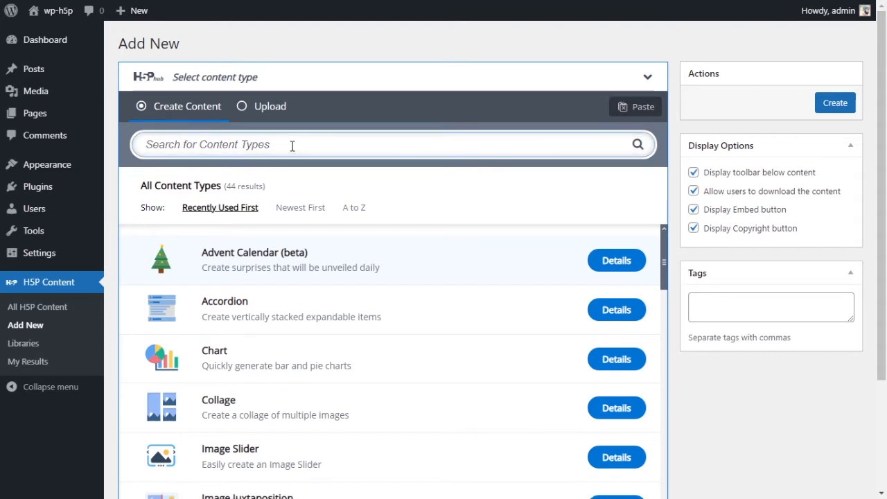
{"action": "scroll", "coordinate": [386, 253], "scroll_direction": "down", "scroll_amount": 1}
{"action": "scroll", "coordinate": [178, 232], "scroll_direction": "up", "scroll_amount": 1}
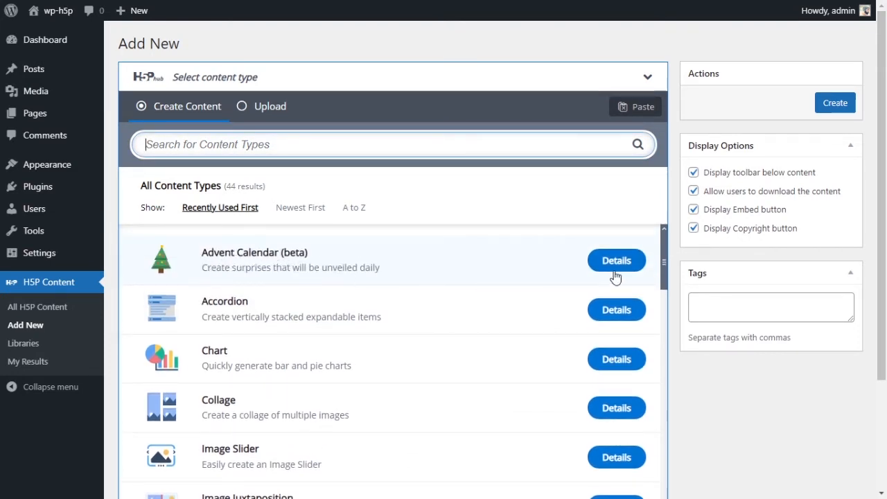
{"action": "scroll", "coordinate": [449, 309], "scroll_direction": "down", "scroll_amount": 15}
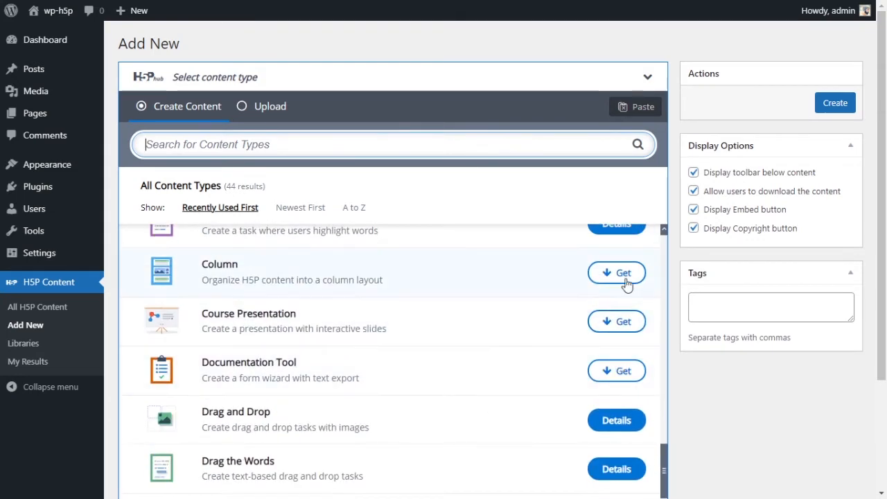
{"action": "scroll", "coordinate": [512, 319], "scroll_direction": "up", "scroll_amount": 15}
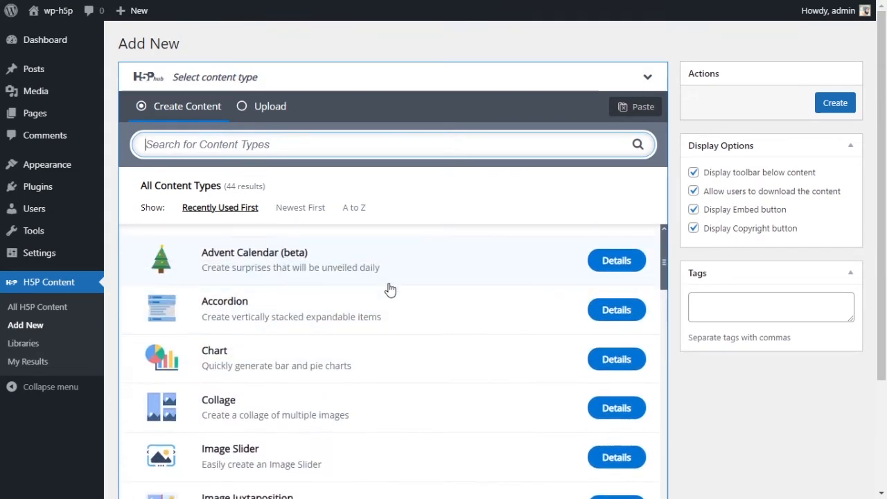
{"action": "left_click", "coordinate": [312, 271]}
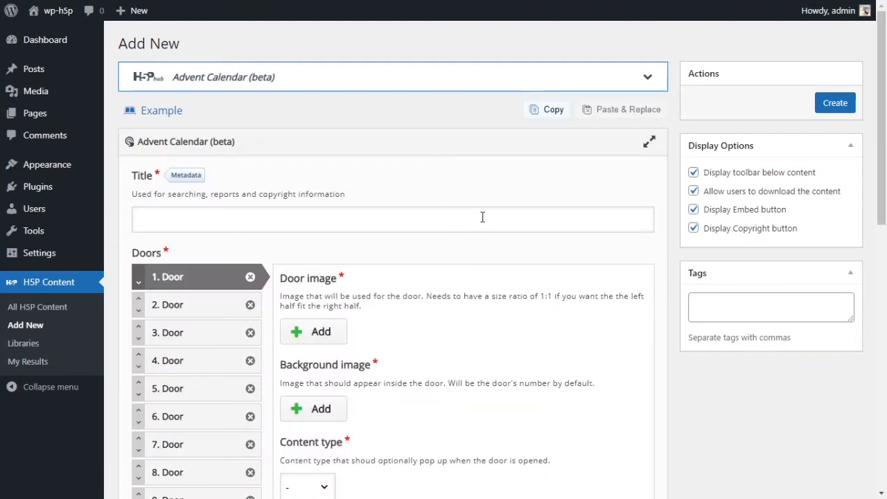
- Title the new content "Advent Calendar"
{"action": "left_click", "coordinate": [483, 218]}
{"action": "type", "text": "Advent "}
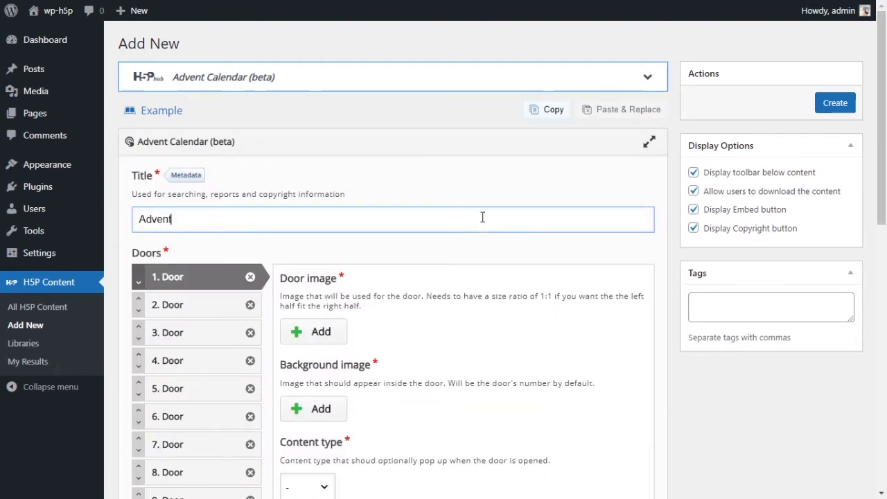
{"action": "type", "text": "Calendar"}
{"action": "left_click", "coordinate": [617, 254]}
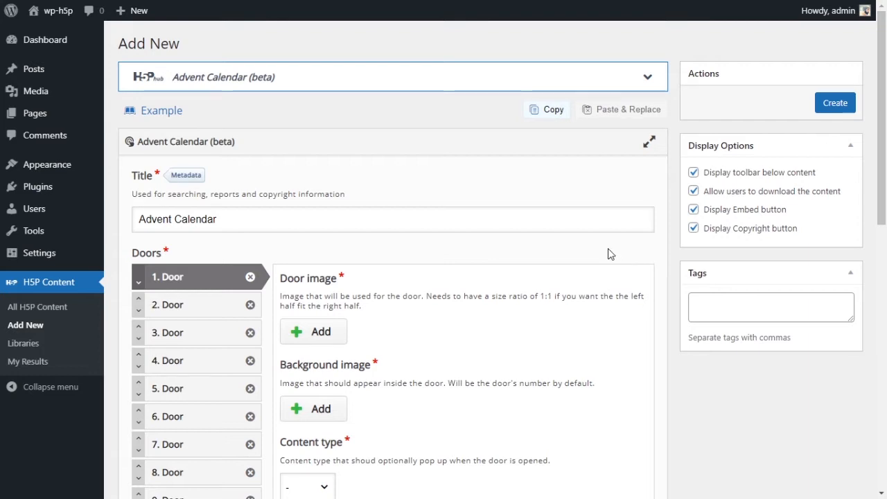
- Examine the full list of doors, including the options for adding and removing doors and the settings sections below it
{"action": "scroll", "coordinate": [402, 222], "scroll_direction": "down", "scroll_amount": 2}
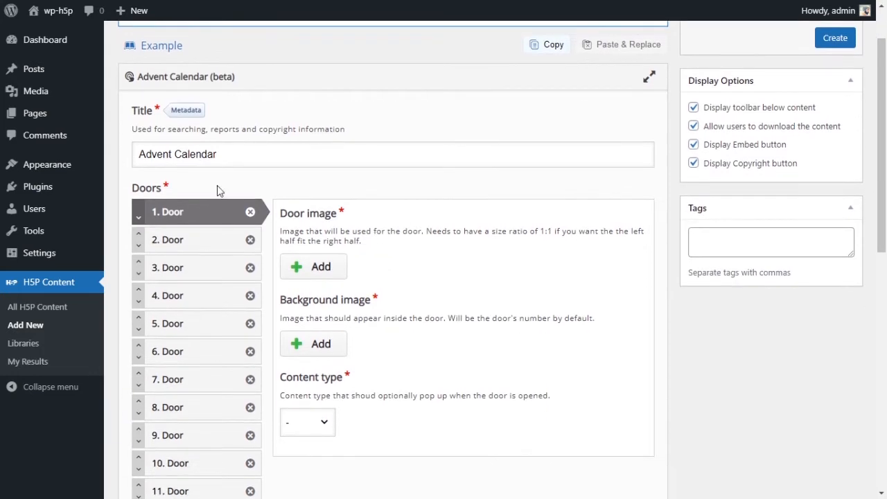
{"action": "scroll", "coordinate": [187, 261], "scroll_direction": "down", "scroll_amount": 6}
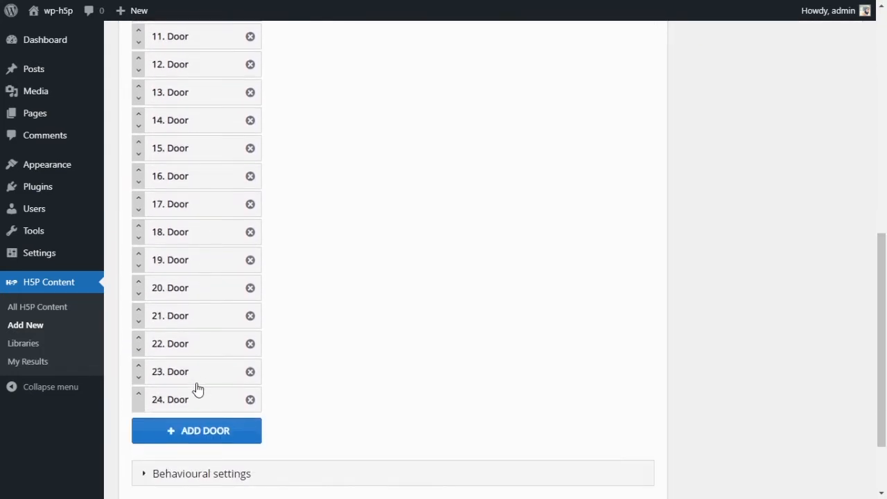
{"action": "scroll", "coordinate": [196, 388], "scroll_direction": "up", "scroll_amount": 3}
{"action": "scroll", "coordinate": [196, 386], "scroll_direction": "up", "scroll_amount": 3}
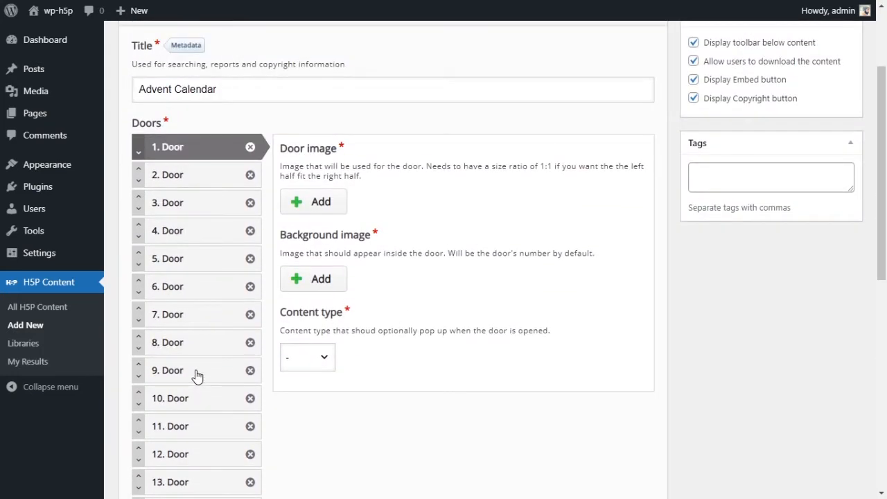
{"action": "scroll", "coordinate": [194, 363], "scroll_direction": "down", "scroll_amount": 8}
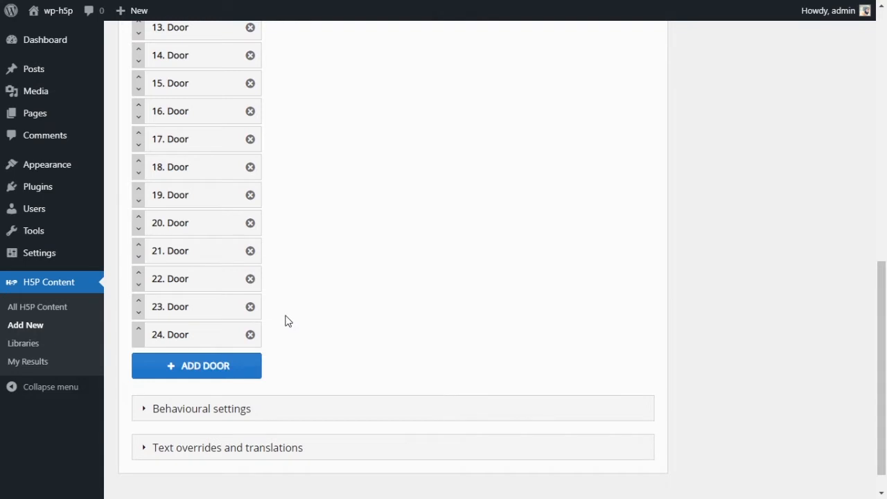
{"action": "scroll", "coordinate": [295, 313], "scroll_direction": "up", "scroll_amount": 8}
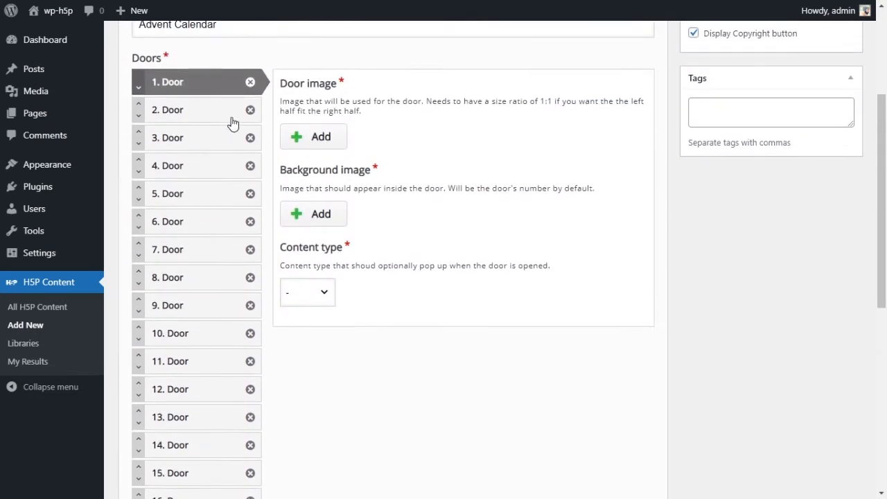
{"action": "scroll", "coordinate": [250, 136], "scroll_direction": "down", "scroll_amount": 7}
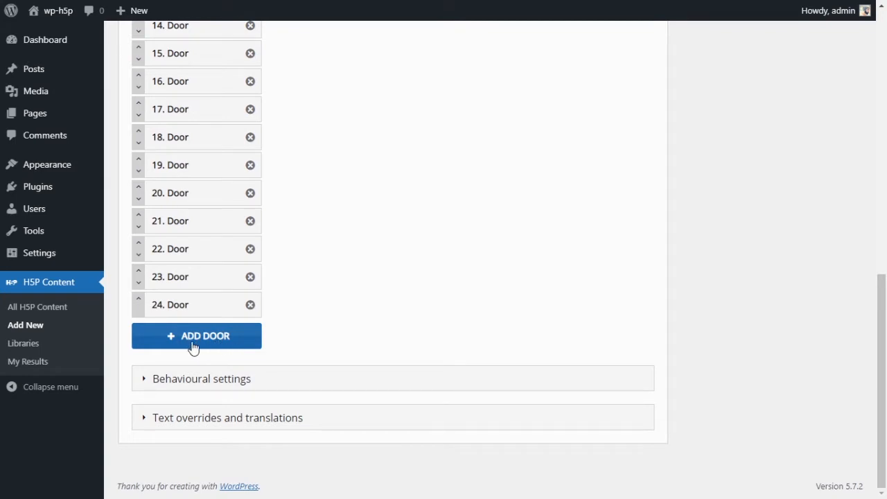
{"action": "scroll", "coordinate": [254, 176], "scroll_direction": "up", "scroll_amount": 1}
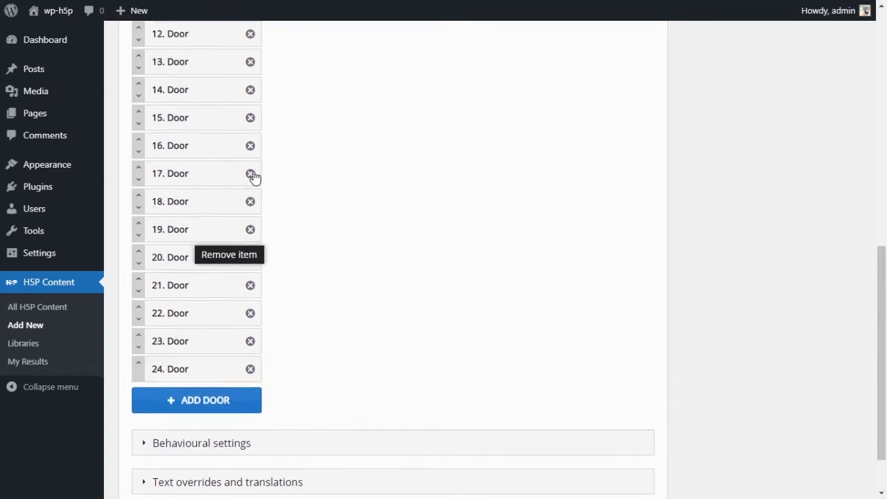
{"action": "scroll", "coordinate": [255, 176], "scroll_direction": "up", "scroll_amount": 5}
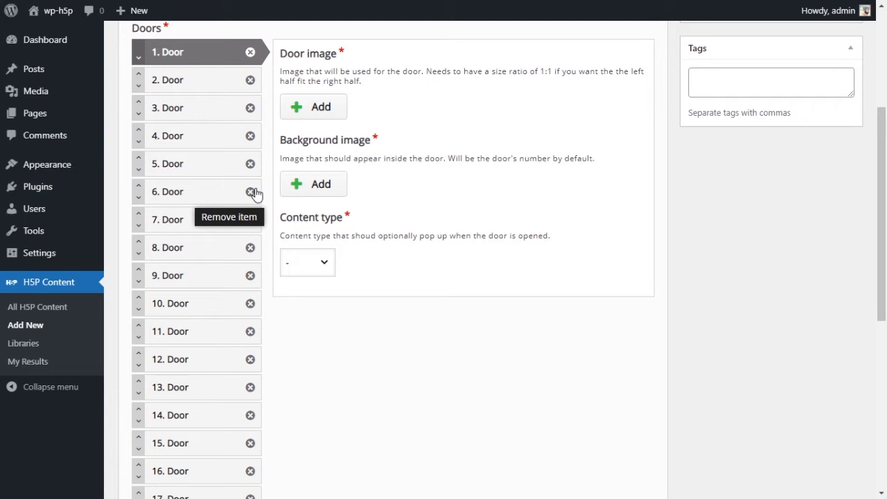
- Examine the list of doors and the first door's Door image instructions, including the required 1:1 size ratio
{"action": "scroll", "coordinate": [254, 197], "scroll_direction": "down", "scroll_amount": 4}
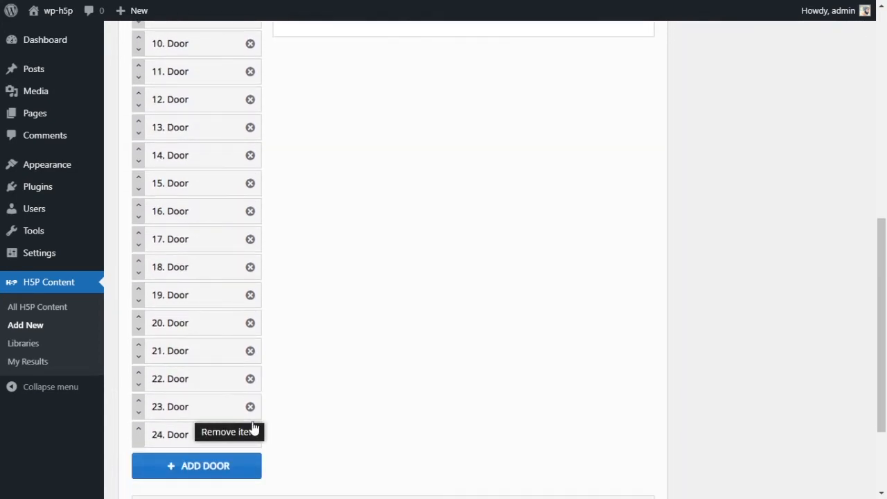
{"action": "scroll", "coordinate": [448, 293], "scroll_direction": "up", "scroll_amount": 4}
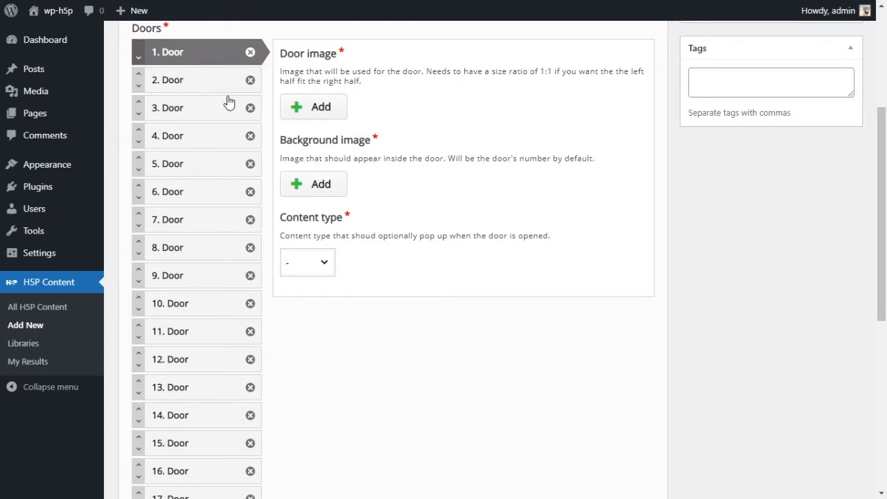
{"action": "scroll", "coordinate": [507, 158], "scroll_direction": "up", "scroll_amount": 2}
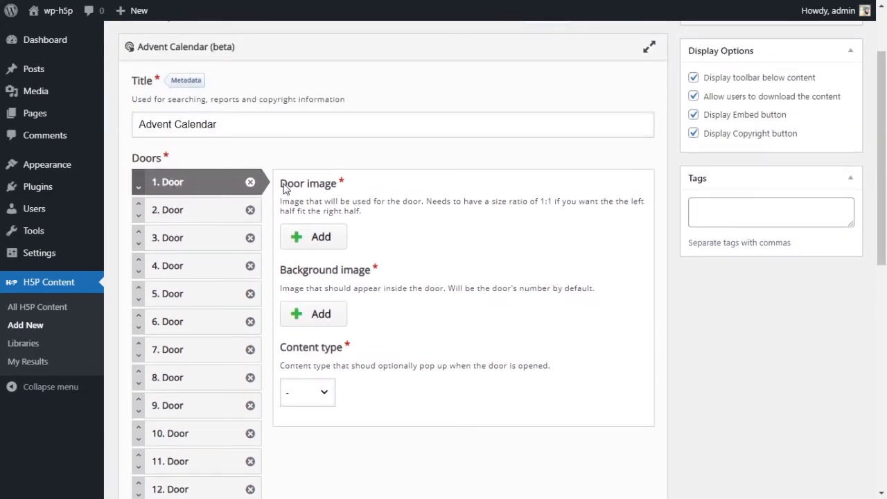
{"action": "left_click_drag", "start_coordinate": [281, 184], "coordinate": [343, 185]}
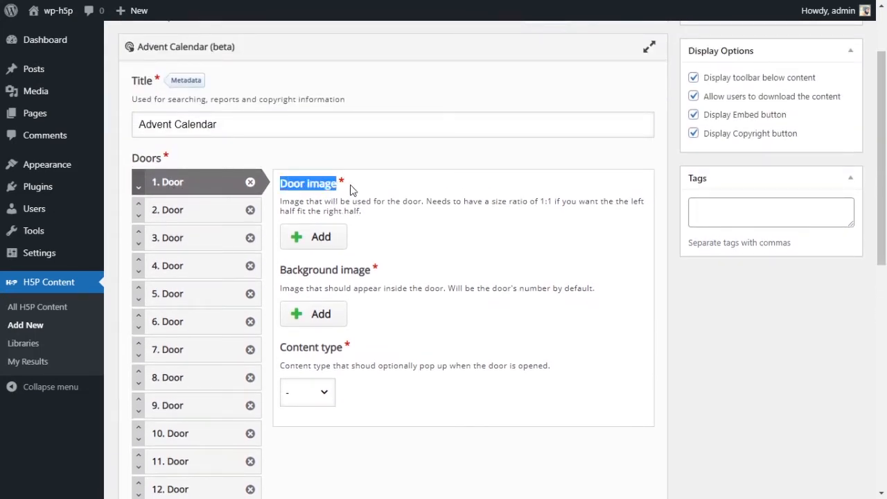
{"action": "triple_click", "coordinate": [361, 203]}
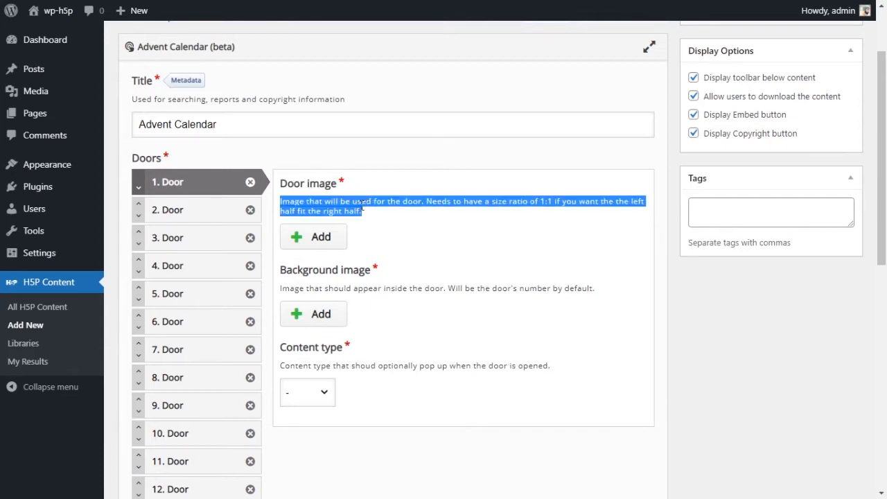
{"action": "left_click", "coordinate": [362, 203]}
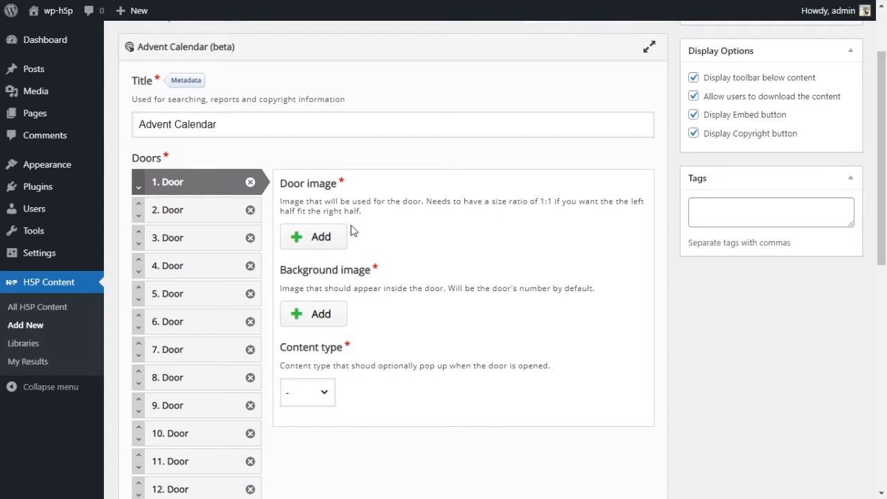
{"action": "left_click_drag", "start_coordinate": [540, 200], "coordinate": [557, 200]}
{"action": "key", "text": "alt+Tab"}
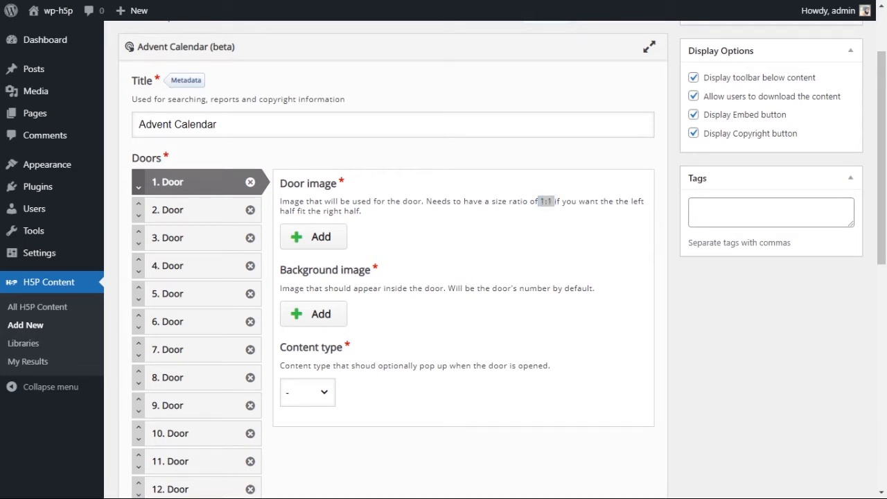
{"action": "key", "text": "alt+Tab"}
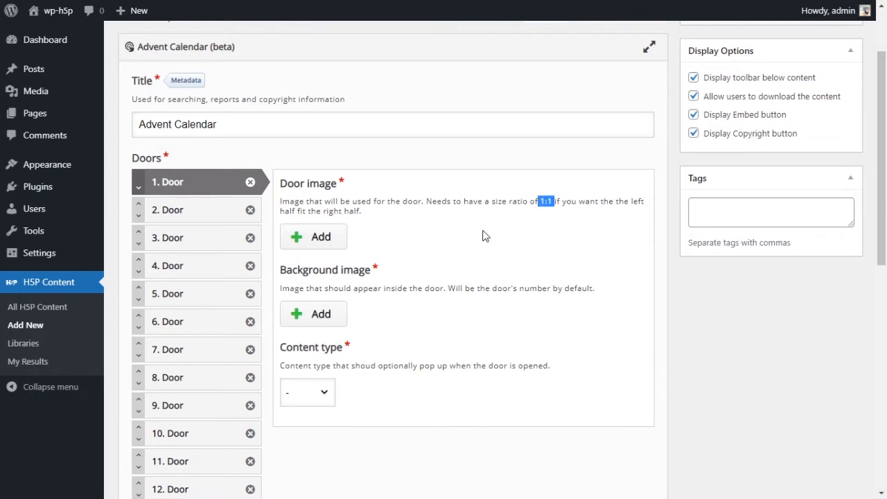
{"action": "key", "text": "alt+Tab"}
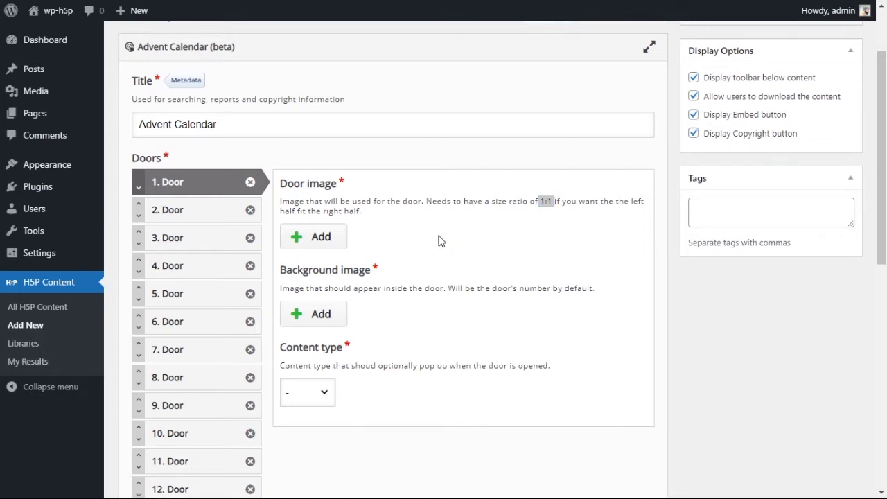
{"action": "key", "text": "alt+Tab"}
{"action": "left_click", "coordinate": [373, 222]}
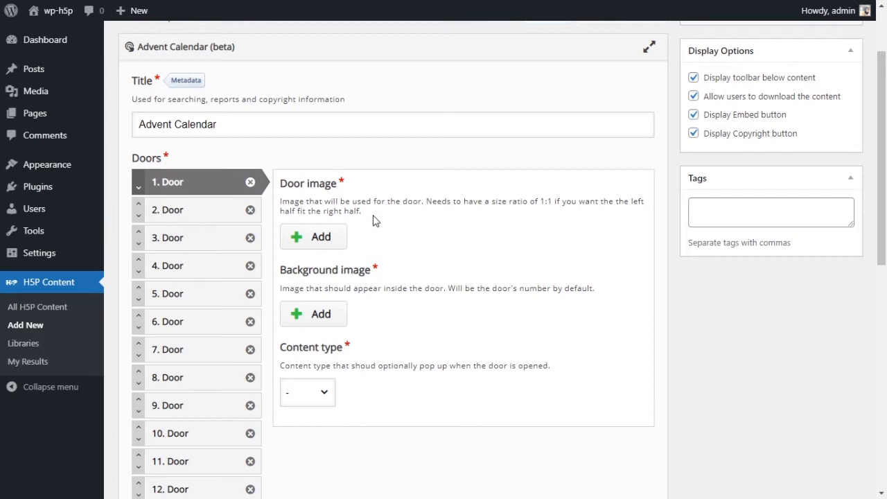
- Add the blue-green-yellow gradient as the first door's door image and the yellow-shirted football team photo as its background image
{"action": "left_click", "coordinate": [336, 236]}
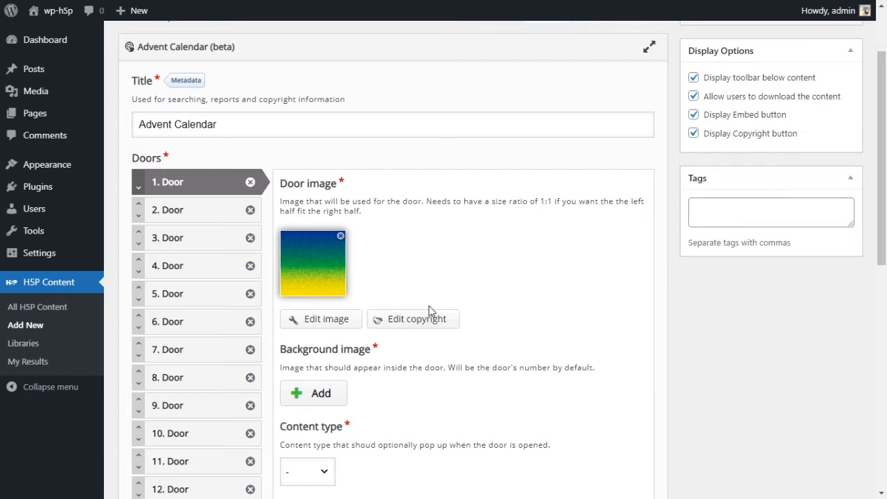
{"action": "scroll", "coordinate": [382, 294], "scroll_direction": "down", "scroll_amount": 1}
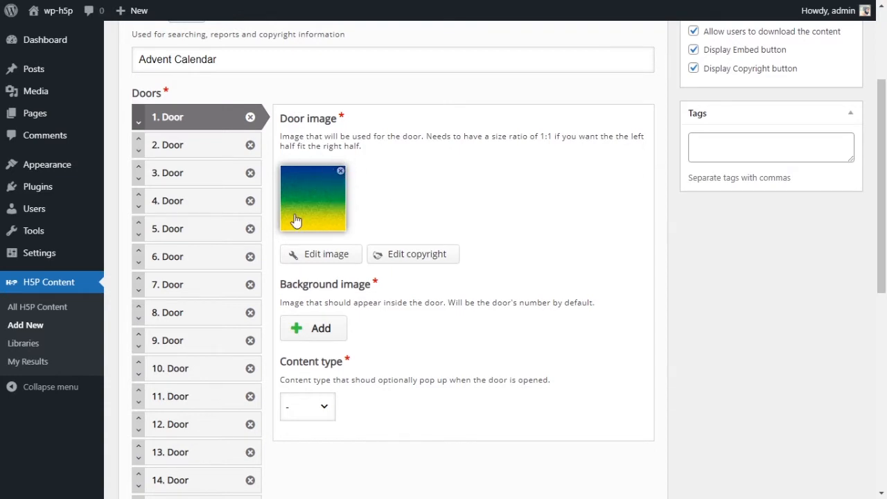
{"action": "scroll", "coordinate": [383, 327], "scroll_direction": "down", "scroll_amount": 1}
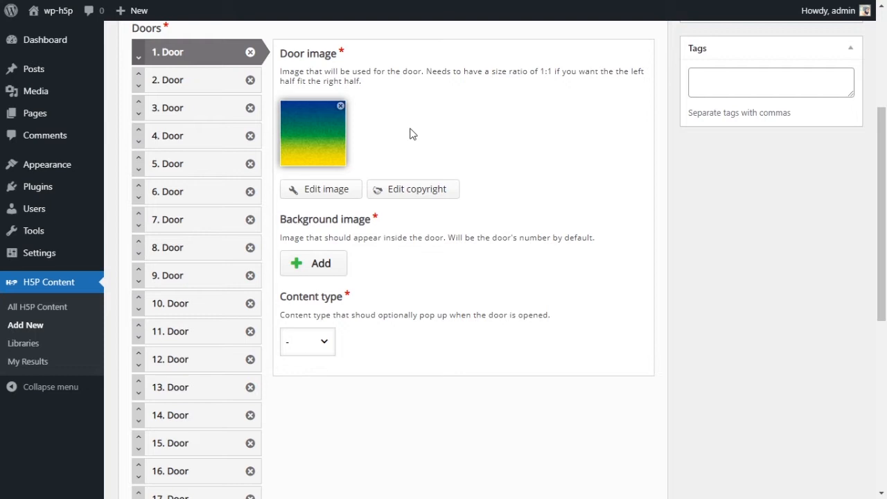
{"action": "left_click", "coordinate": [327, 277]}
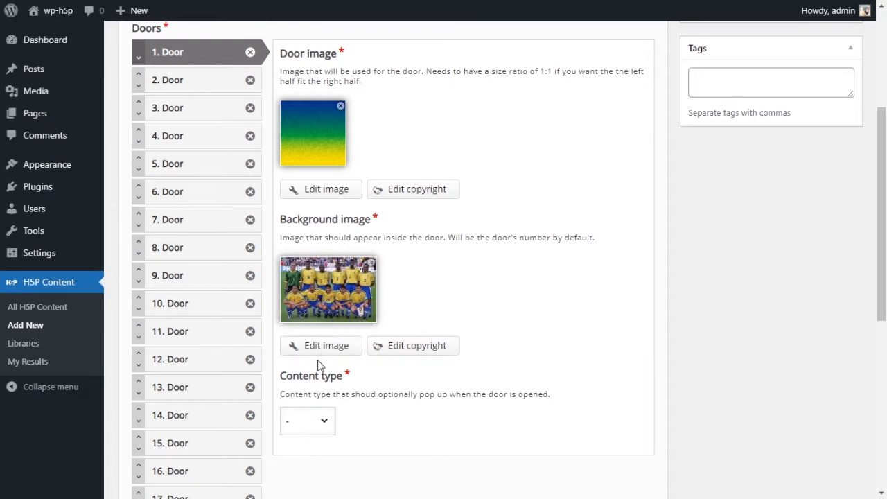
- Set the first door's content type to Image and add the football team photo as its content
{"action": "scroll", "coordinate": [408, 399], "scroll_direction": "down", "scroll_amount": 1}
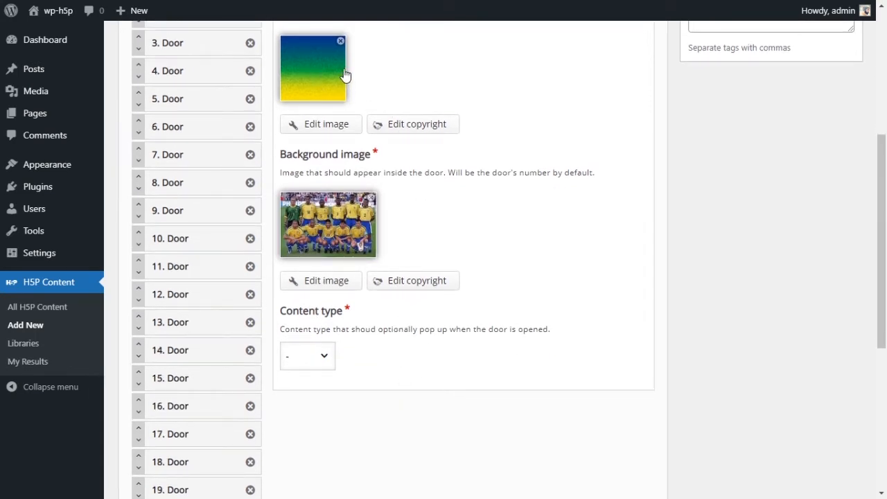
{"action": "scroll", "coordinate": [339, 72], "scroll_direction": "up", "scroll_amount": 2}
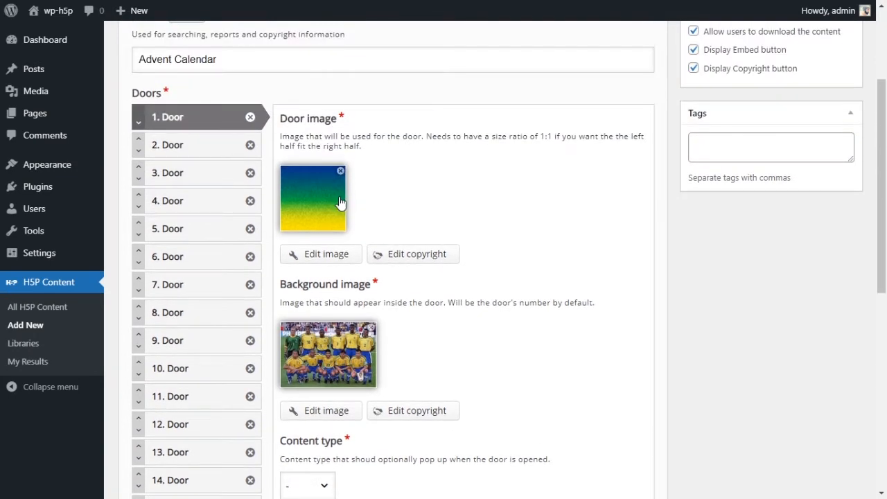
{"action": "scroll", "coordinate": [318, 346], "scroll_direction": "down", "scroll_amount": 2}
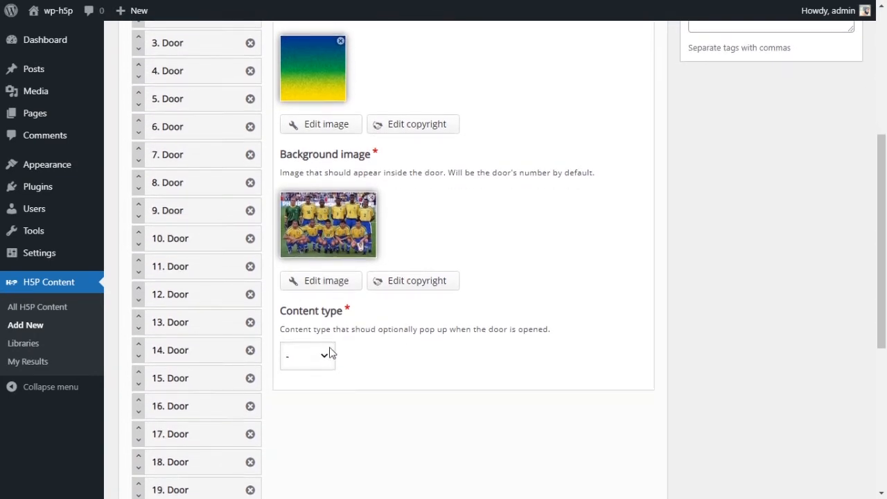
{"action": "scroll", "coordinate": [323, 365], "scroll_direction": "down", "scroll_amount": 2}
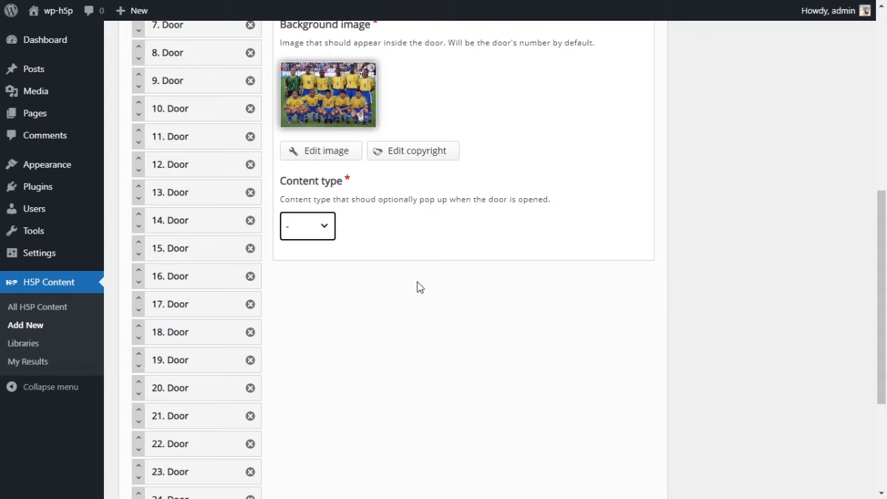
{"action": "left_click", "coordinate": [330, 230]}
{"action": "left_click", "coordinate": [321, 290]}
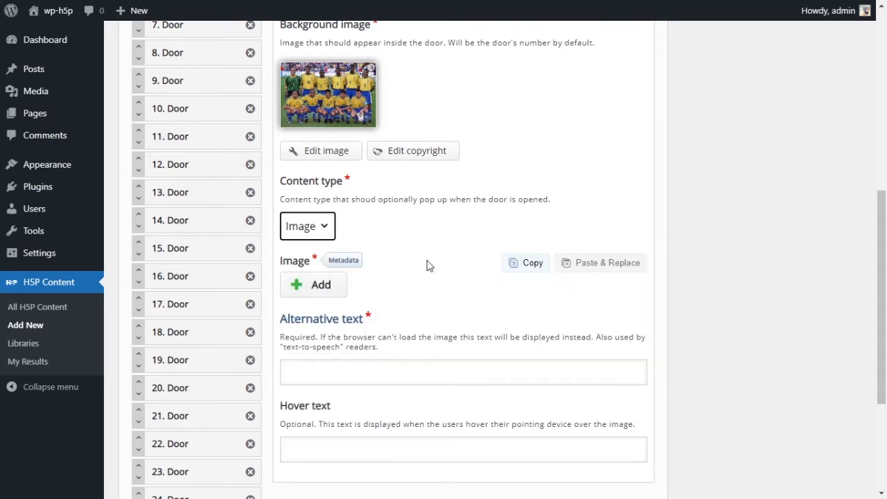
{"action": "left_click", "coordinate": [401, 295]}
{"action": "scroll", "coordinate": [374, 250], "scroll_direction": "down", "scroll_amount": 2}
{"action": "scroll", "coordinate": [332, 214], "scroll_direction": "up", "scroll_amount": 1}
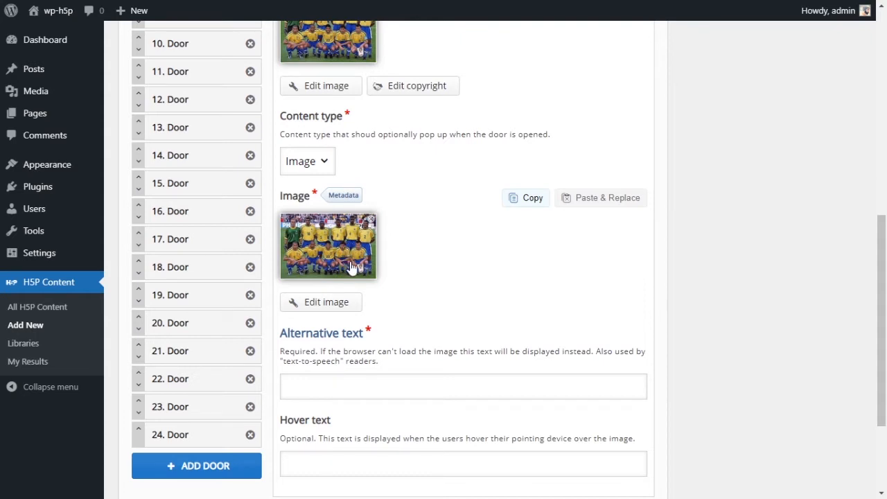
- Give the first door's content image the alternative text "bz-team" and the hover text "This is the hover text"
{"action": "scroll", "coordinate": [387, 262], "scroll_direction": "down", "scroll_amount": 2}
{"action": "left_click", "coordinate": [385, 251]}
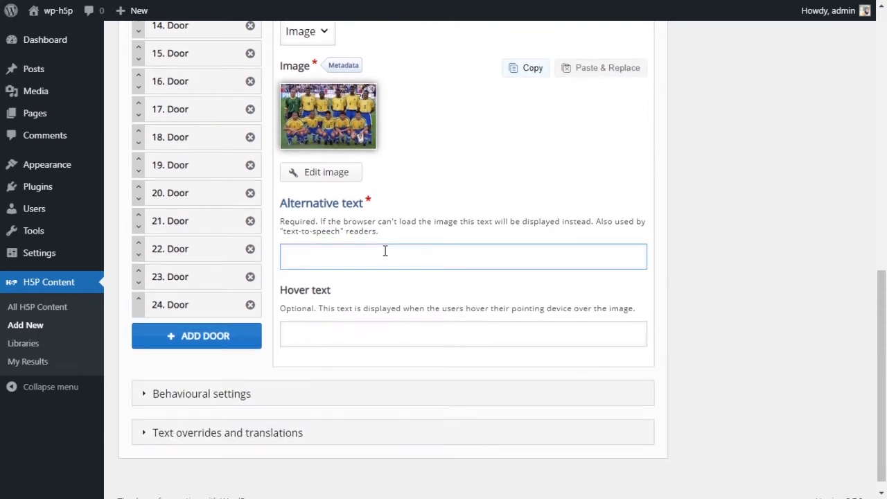
{"action": "type", "text": "Bz"}
{"action": "type", "text": "team"}
{"action": "key", "text": "Tab"}
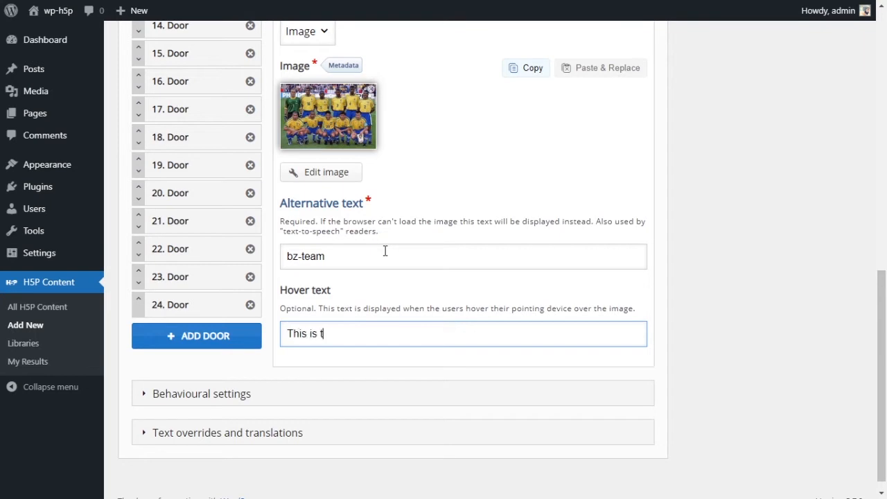
{"action": "type", "text": "This is the hover text"}
- Review the first door's completed settings and add the portrait of the footballer in a yellow jersey as door 2's door image
{"action": "scroll", "coordinate": [756, 270], "scroll_direction": "up", "scroll_amount": 4}
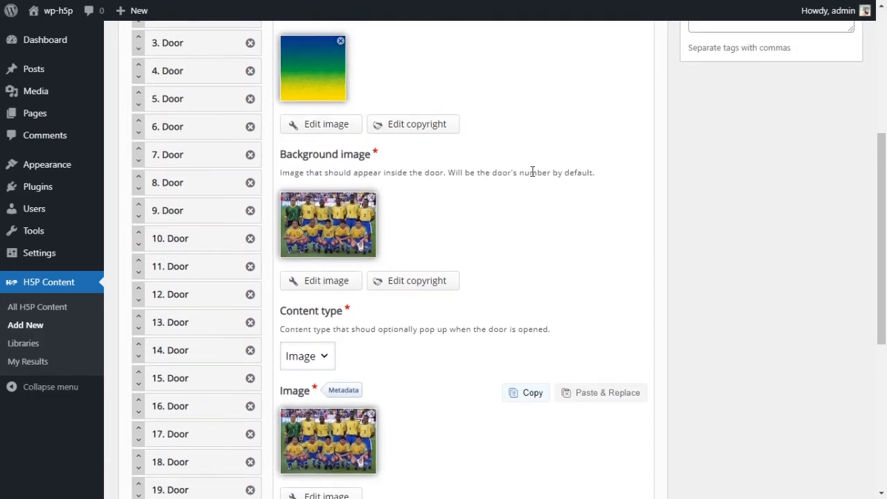
{"action": "scroll", "coordinate": [508, 210], "scroll_direction": "down", "scroll_amount": 3}
{"action": "scroll", "coordinate": [485, 248], "scroll_direction": "down", "scroll_amount": 2}
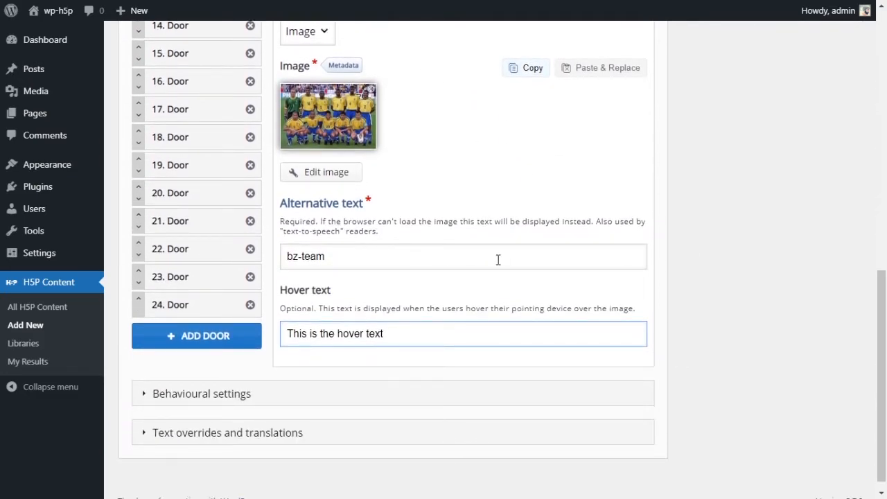
{"action": "scroll", "coordinate": [496, 257], "scroll_direction": "up", "scroll_amount": 5}
{"action": "scroll", "coordinate": [496, 264], "scroll_direction": "up", "scroll_amount": 1}
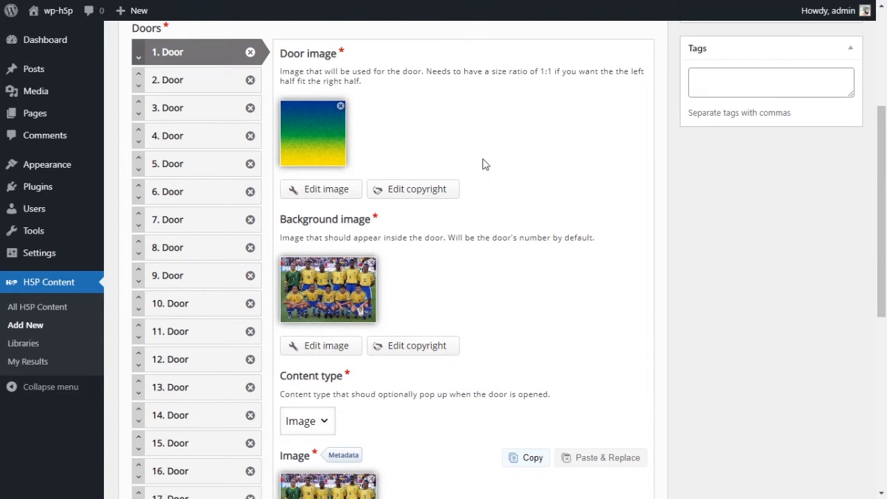
{"action": "left_click", "coordinate": [183, 87]}
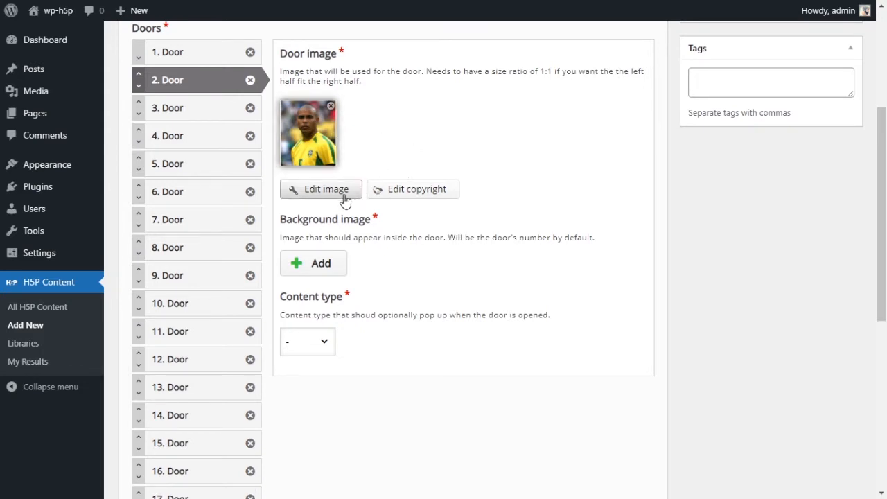
{"action": "left_click", "coordinate": [322, 198]}
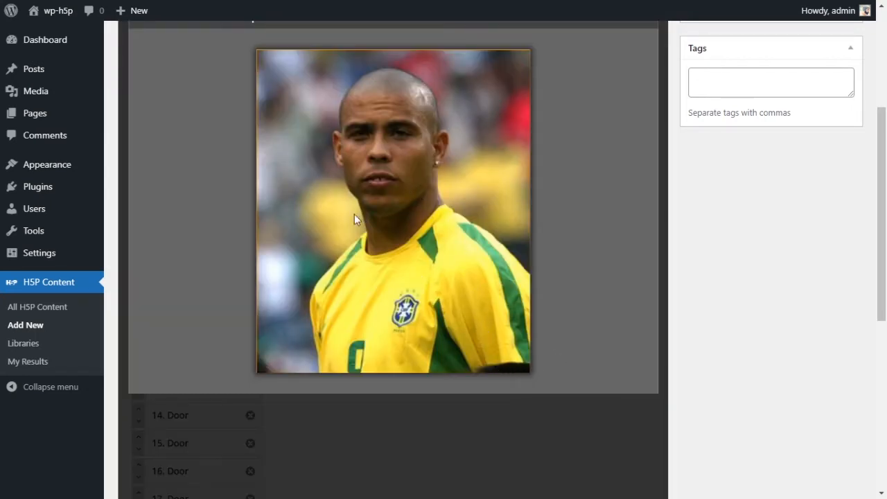
{"action": "scroll", "coordinate": [360, 216], "scroll_direction": "up", "scroll_amount": 3}
{"action": "scroll", "coordinate": [438, 240], "scroll_direction": "down", "scroll_amount": 2}
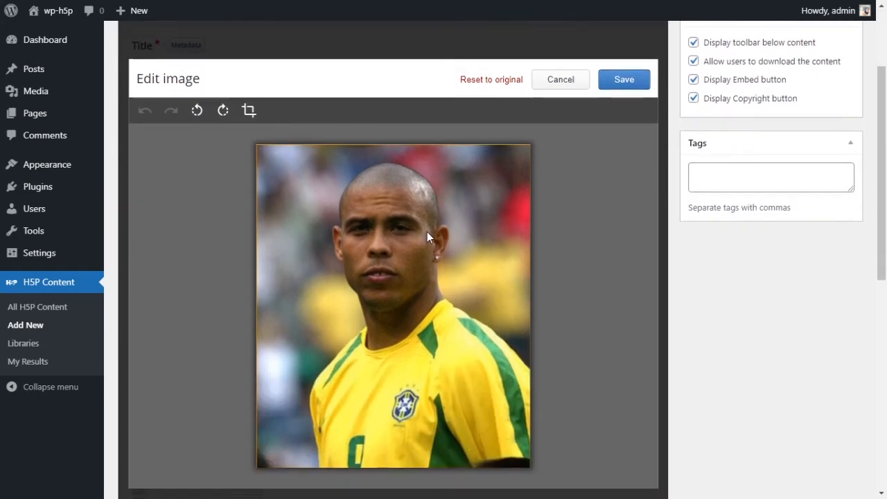
{"action": "scroll", "coordinate": [415, 234], "scroll_direction": "up", "scroll_amount": 2}
{"action": "left_click", "coordinate": [556, 209]}
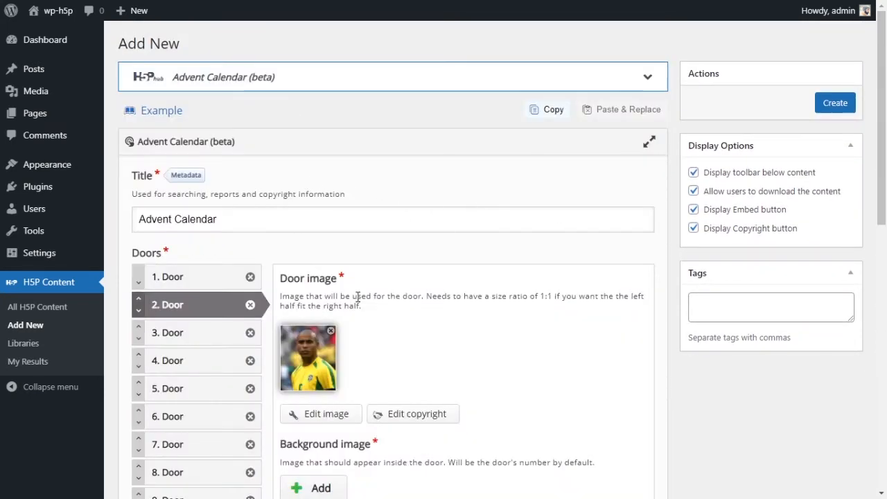
- Crop door 2's door image to a roughly square area around the footballer's head and shoulders and save the edited image
{"action": "scroll", "coordinate": [358, 296], "scroll_direction": "down", "scroll_amount": 2}
{"action": "left_click", "coordinate": [329, 282]}
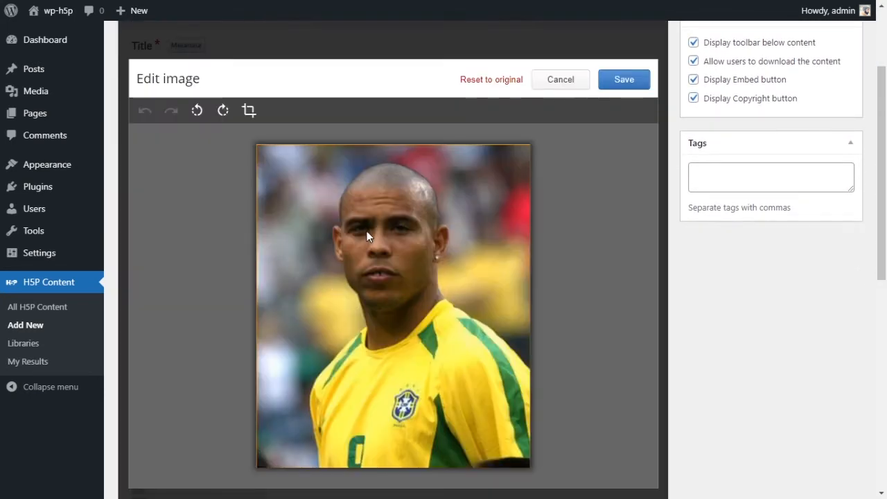
{"action": "left_click", "coordinate": [248, 110]}
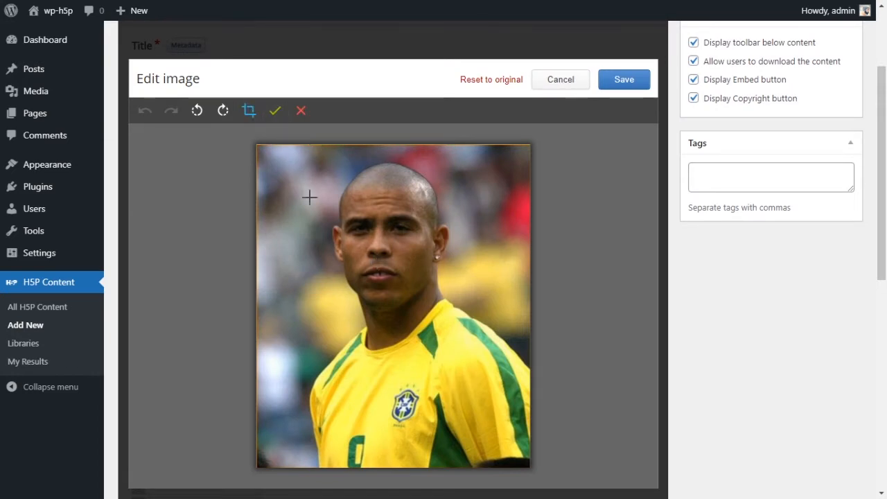
{"action": "left_click_drag", "start_coordinate": [275, 149], "coordinate": [515, 376]}
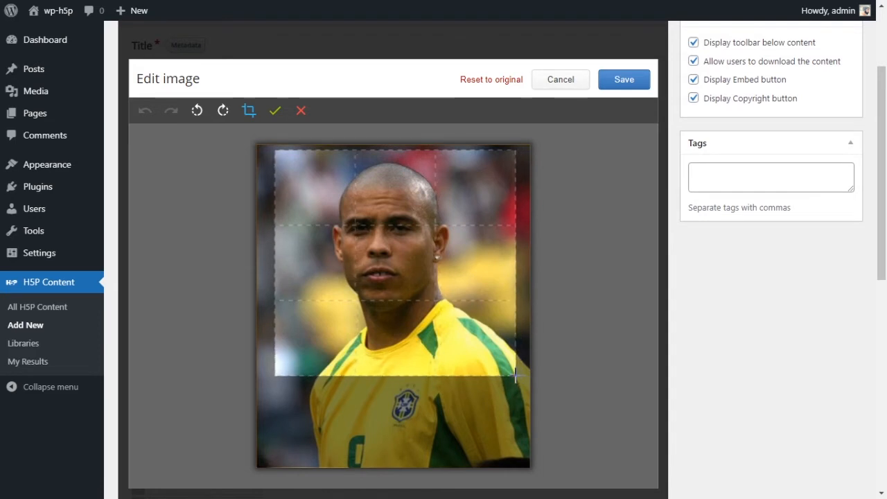
{"action": "mouse_move", "coordinate": [448, 278]}
{"action": "left_mouse_down"}
{"action": "mouse_move", "coordinate": [455, 286]}
{"action": "mouse_move", "coordinate": [442, 275]}
{"action": "left_mouse_up"}
{"action": "scroll", "coordinate": [473, 351], "scroll_direction": "down", "scroll_amount": 4}
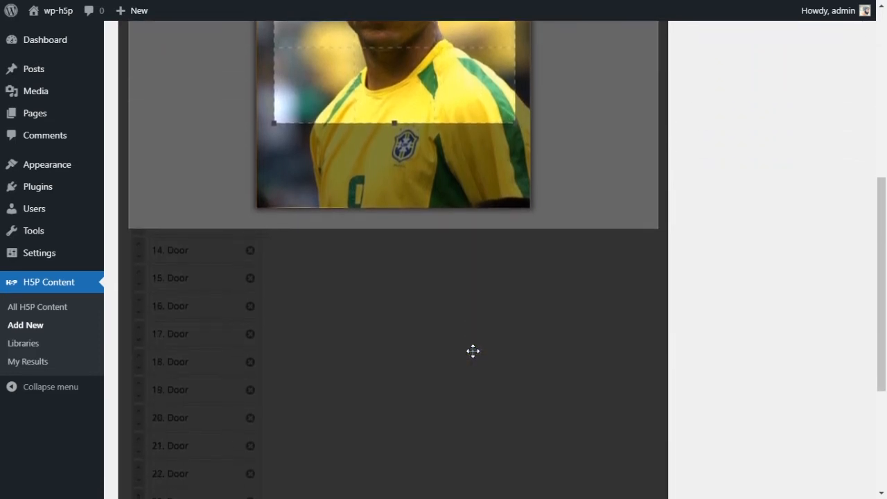
{"action": "scroll", "coordinate": [472, 351], "scroll_direction": "up", "scroll_amount": 4}
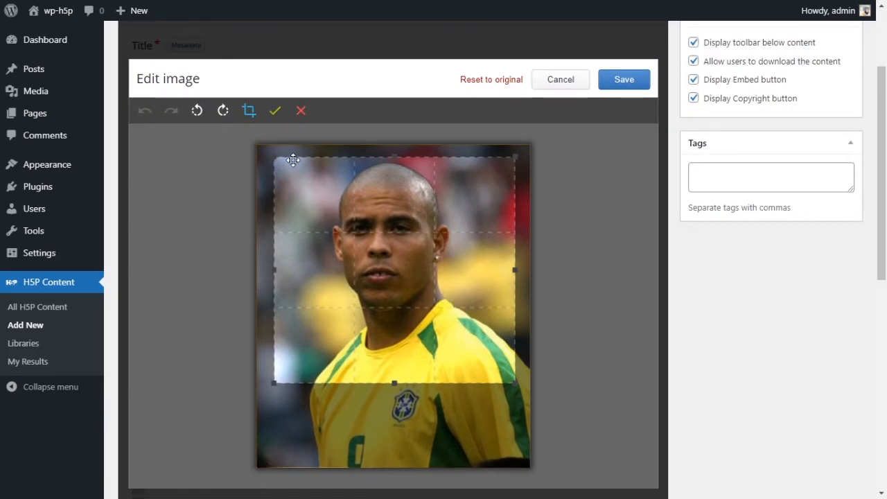
{"action": "left_click_drag", "start_coordinate": [446, 208], "coordinate": [452, 207]}
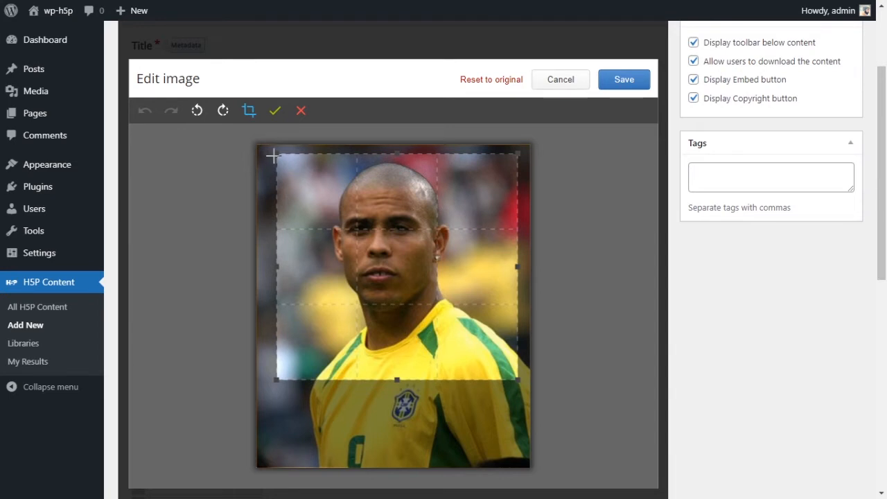
{"action": "mouse_move", "coordinate": [277, 151]}
{"action": "left_mouse_down"}
{"action": "mouse_move", "coordinate": [257, 162]}
{"action": "mouse_move", "coordinate": [305, 221]}
{"action": "mouse_move", "coordinate": [352, 239]}
{"action": "mouse_move", "coordinate": [414, 291]}
{"action": "mouse_move", "coordinate": [272, 160]}
{"action": "left_mouse_up"}
{"action": "left_click_drag", "start_coordinate": [425, 241], "coordinate": [424, 239]}
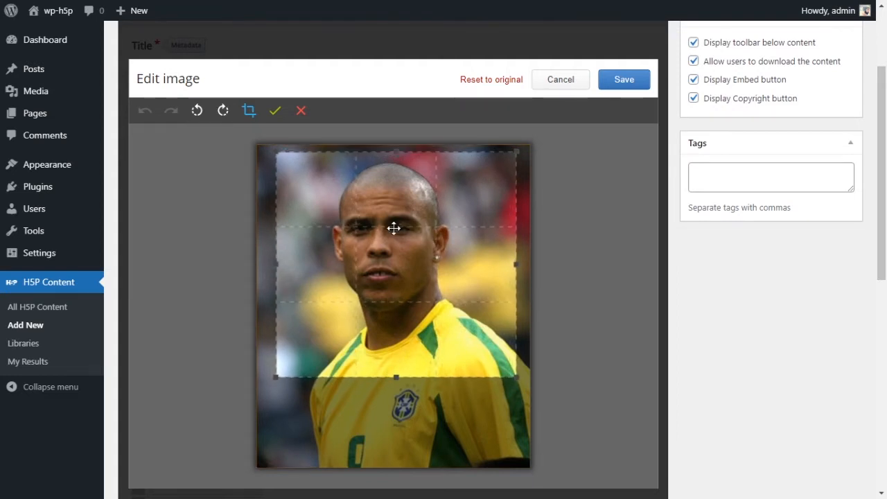
{"action": "left_click", "coordinate": [275, 110]}
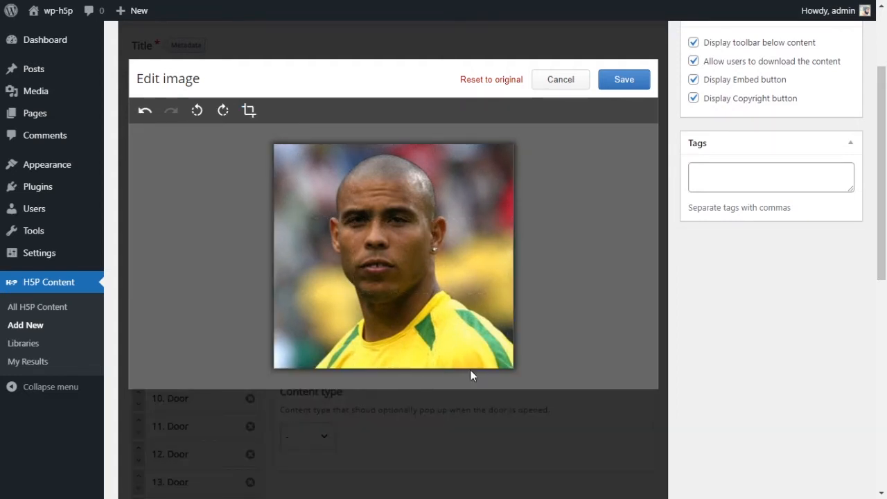
{"action": "left_click", "coordinate": [624, 83]}
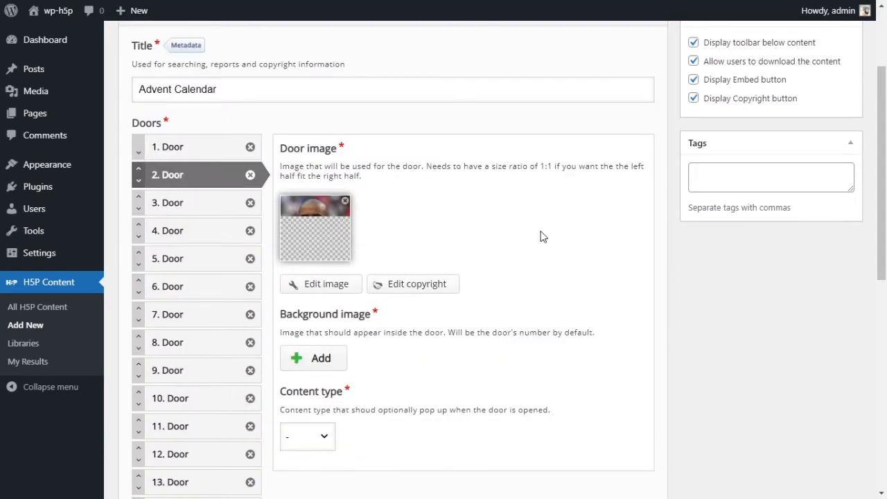
- Add the photo of the cheering footballer in a yellow jersey as door 2's background image
{"action": "scroll", "coordinate": [444, 212], "scroll_direction": "down", "scroll_amount": 1}
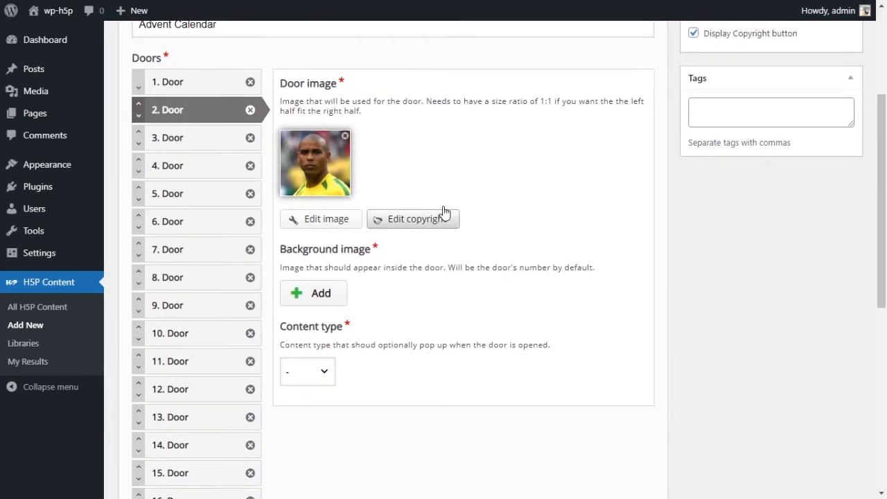
{"action": "left_click", "coordinate": [323, 298]}
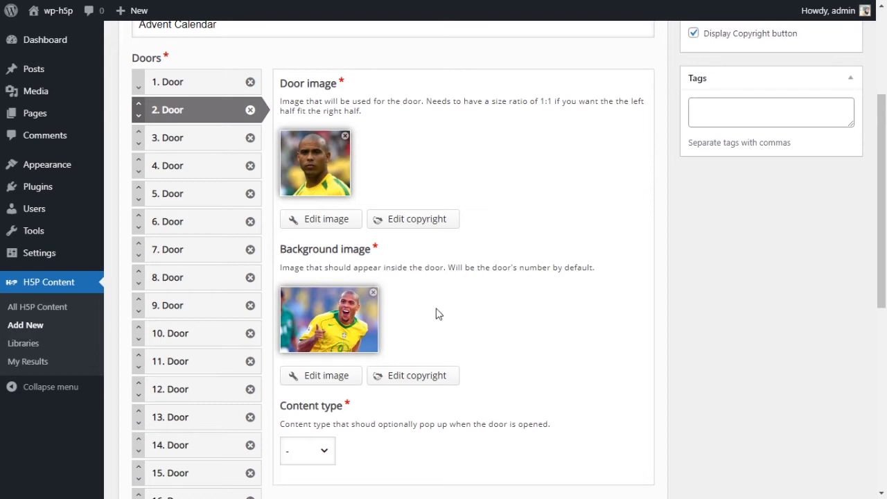
{"action": "scroll", "coordinate": [458, 313], "scroll_direction": "down", "scroll_amount": 1}
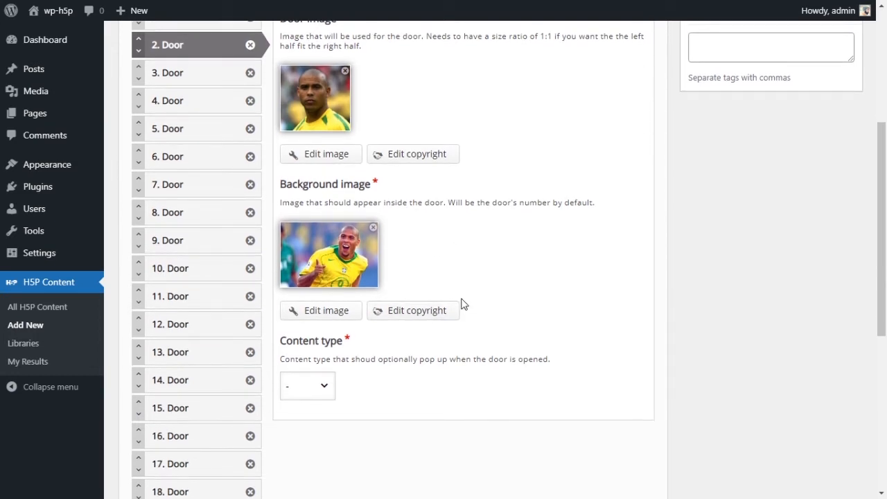
{"action": "scroll", "coordinate": [450, 302], "scroll_direction": "up", "scroll_amount": 2}
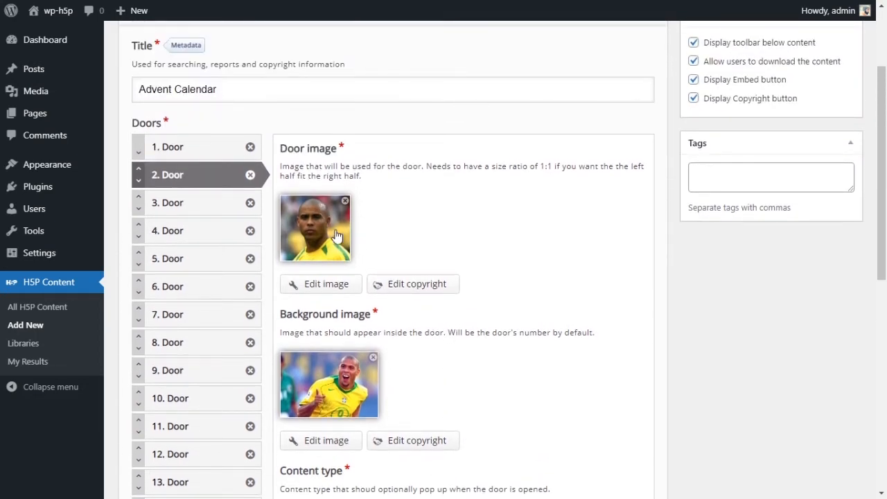
{"action": "scroll", "coordinate": [323, 349], "scroll_direction": "down", "scroll_amount": 1}
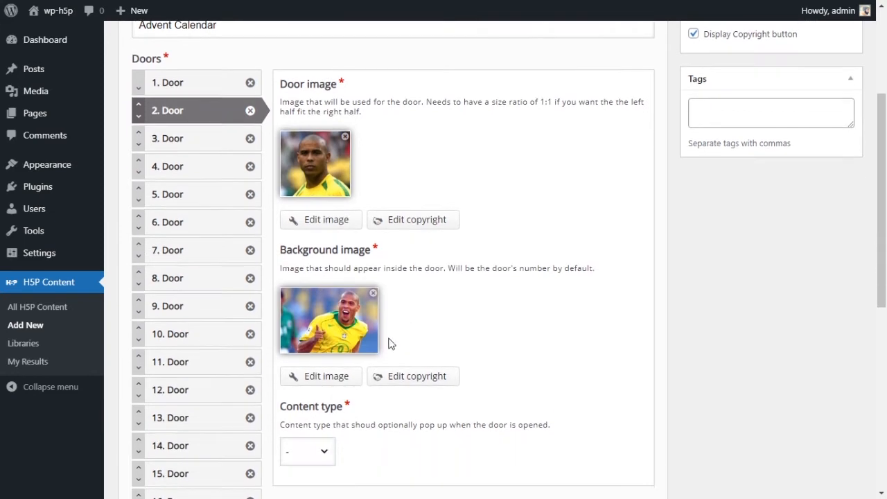
- Set door 2's content type to Text and paste the copied Ronaldo biography into its text field
{"action": "scroll", "coordinate": [330, 321], "scroll_direction": "down", "scroll_amount": 2}
{"action": "left_click", "coordinate": [331, 330]}
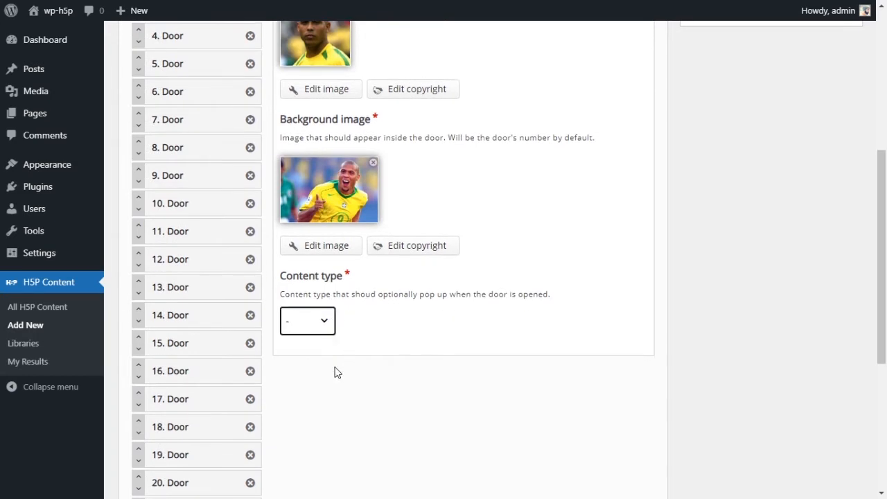
{"action": "left_click", "coordinate": [306, 404]}
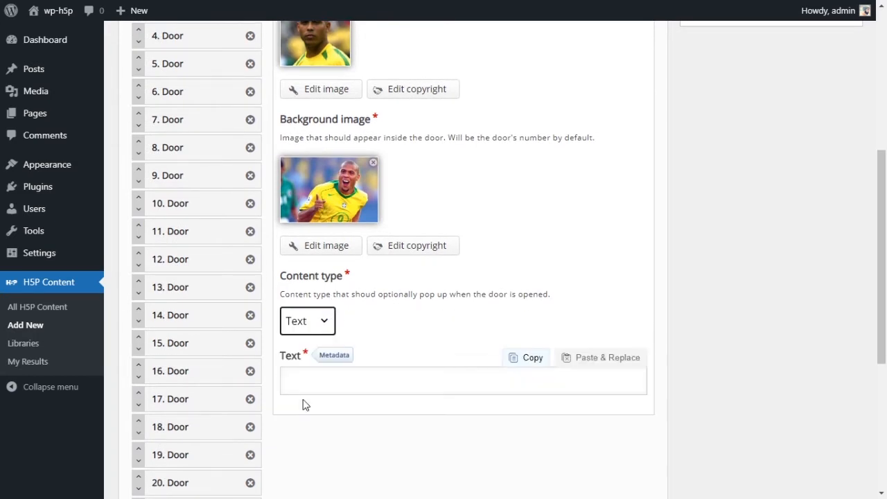
{"action": "left_click", "coordinate": [446, 382]}
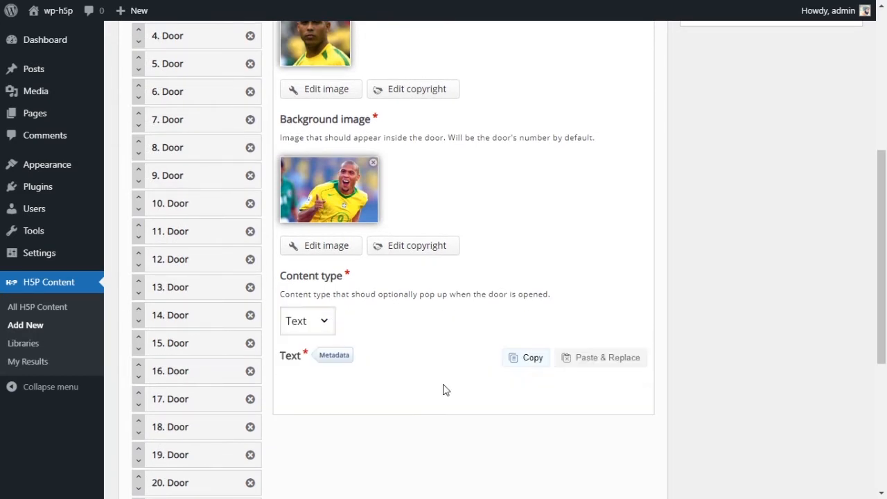
{"action": "scroll", "coordinate": [433, 393], "scroll_direction": "down", "scroll_amount": 1}
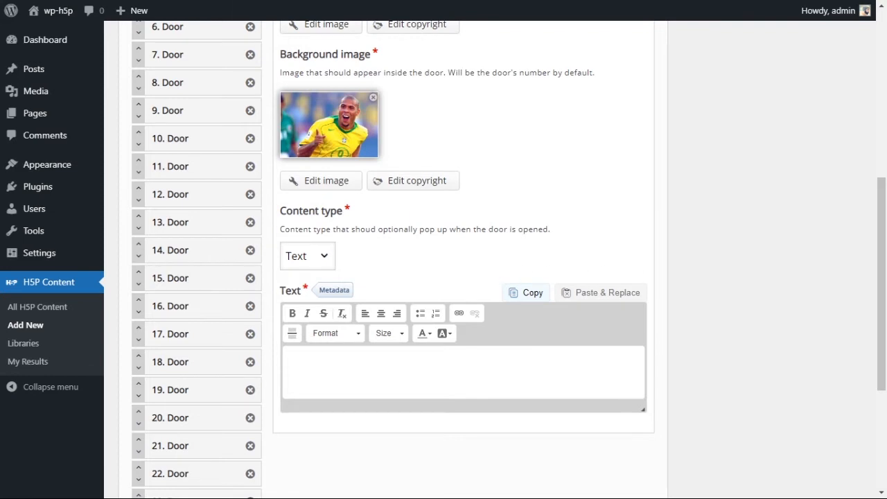
{"action": "left_click", "coordinate": [374, 368]}
{"action": "key", "text": "ctrl+v"}
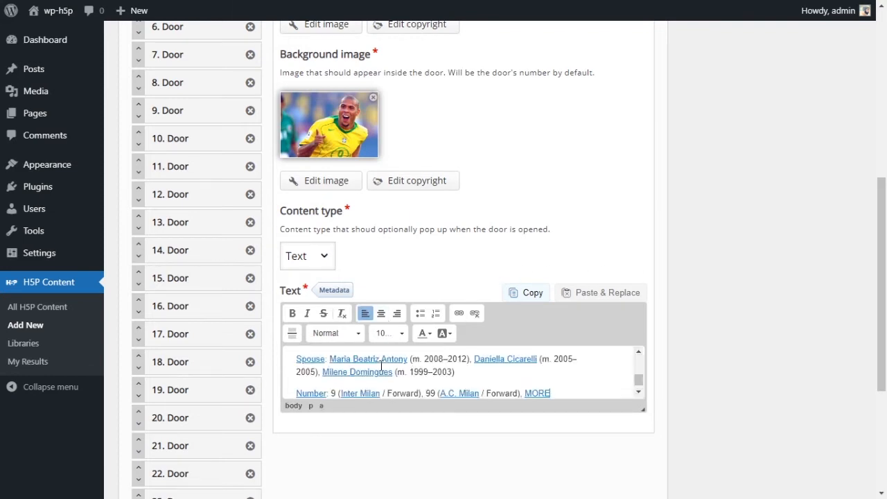
{"action": "scroll", "coordinate": [379, 340], "scroll_direction": "down", "scroll_amount": 2}
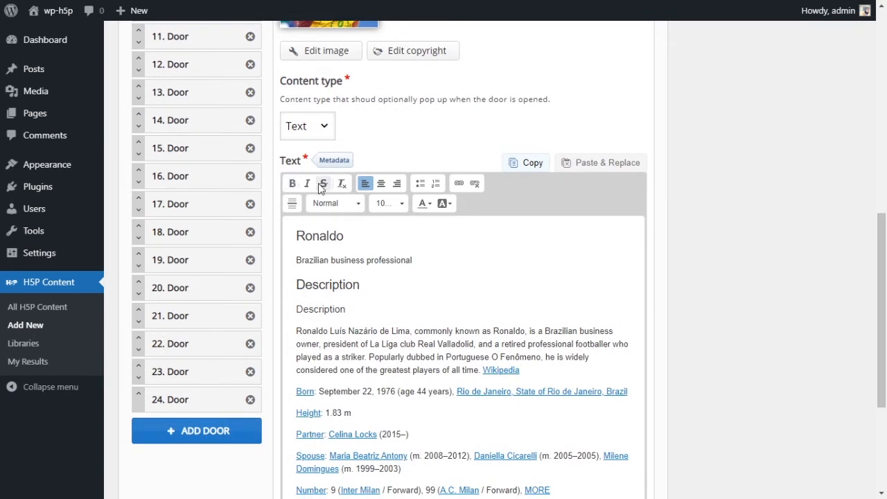
- Delete the "Wikipedia" link at the end of the description paragraph in door 2's text
{"action": "double_click", "coordinate": [326, 237]}
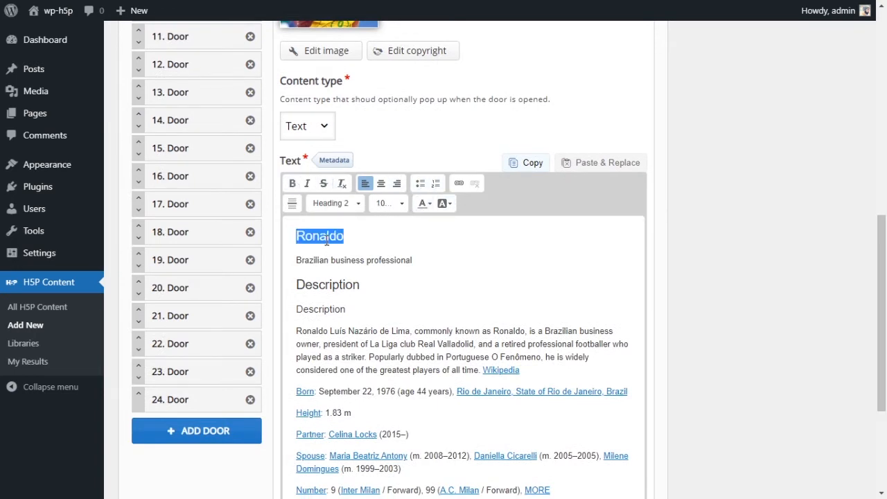
{"action": "left_click", "coordinate": [454, 283]}
{"action": "scroll", "coordinate": [478, 244], "scroll_direction": "down", "scroll_amount": 2}
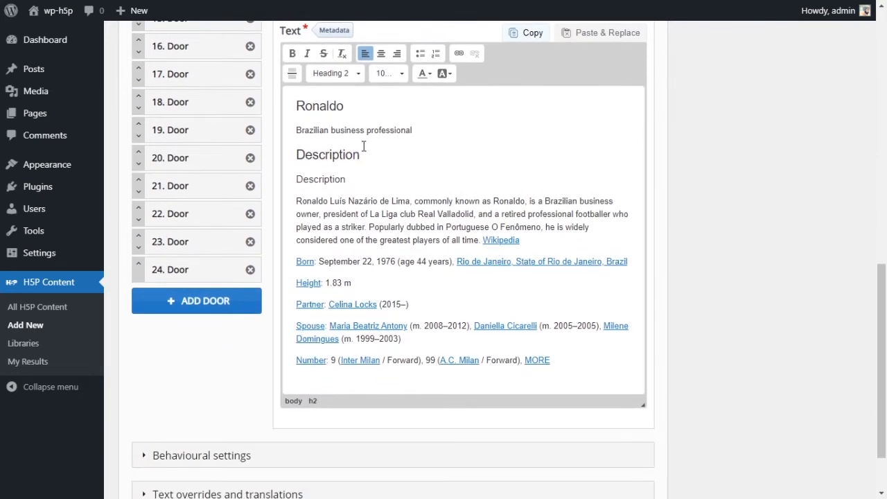
{"action": "left_click_drag", "start_coordinate": [304, 110], "coordinate": [336, 107]}
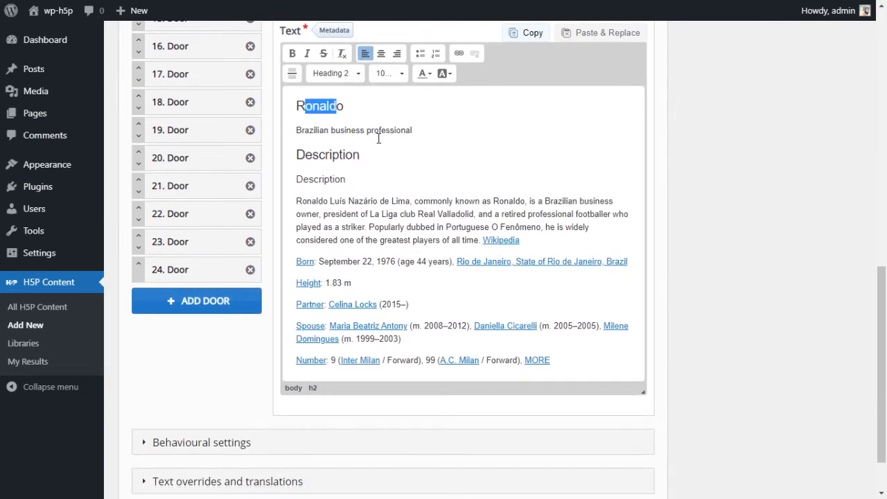
{"action": "left_click", "coordinate": [353, 129]}
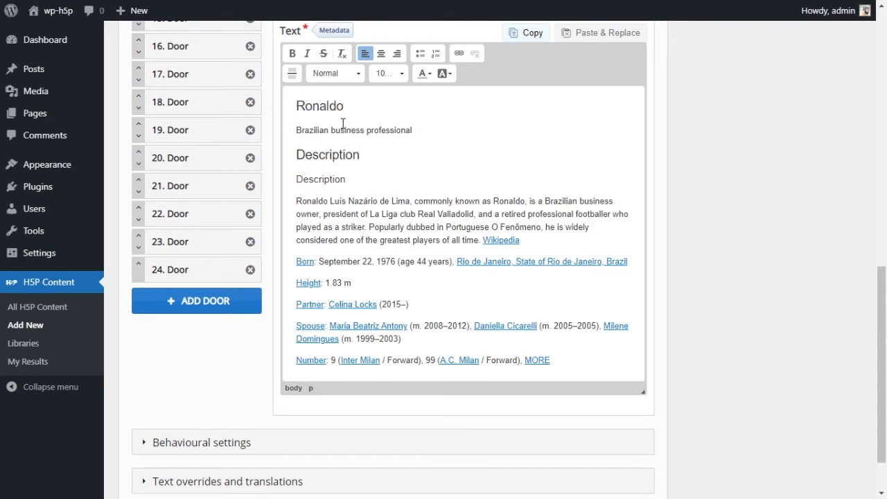
{"action": "left_click_drag", "start_coordinate": [526, 240], "coordinate": [483, 241]}
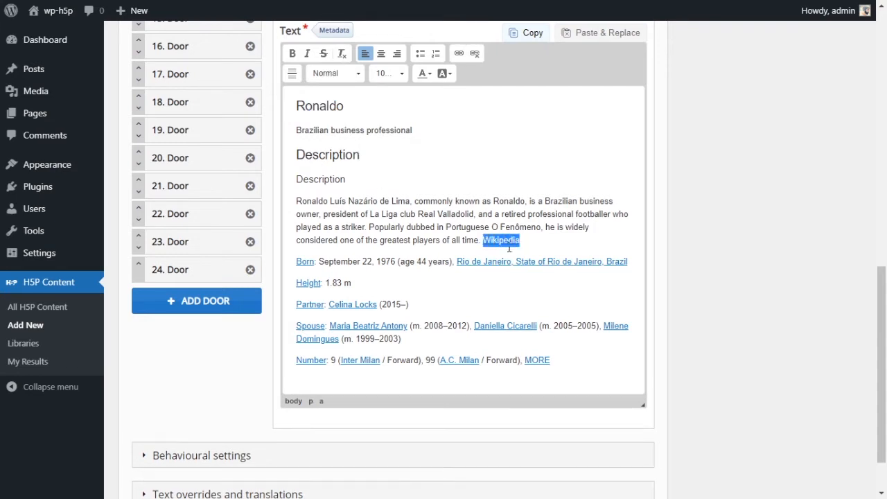
{"action": "key", "text": "BackSpace"}
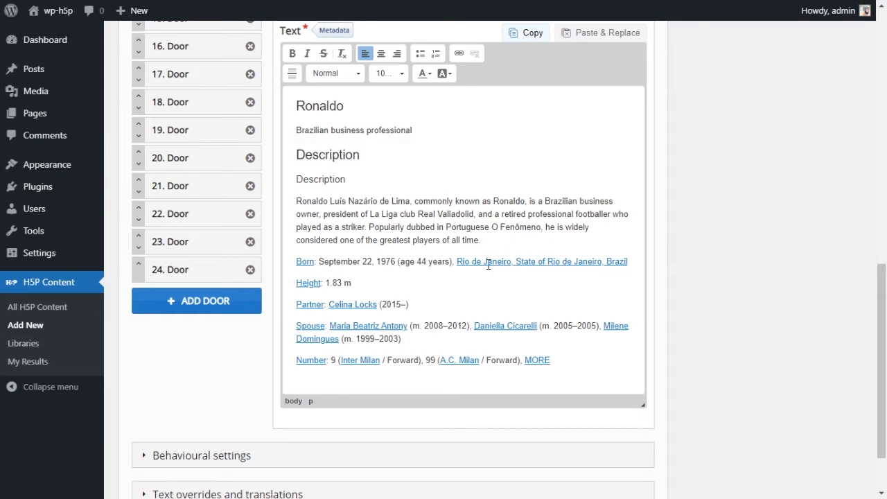
- Review door 2's biography text, content type and images
{"action": "scroll", "coordinate": [489, 261], "scroll_direction": "up", "scroll_amount": 1}
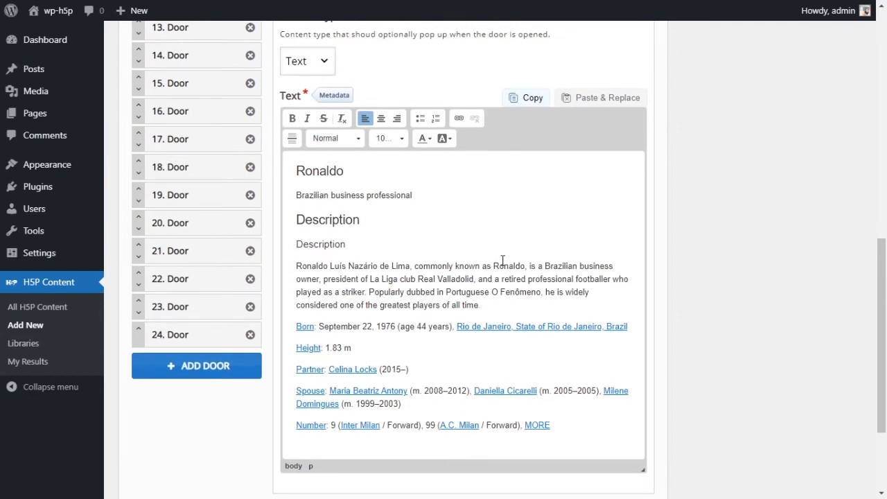
{"action": "scroll", "coordinate": [519, 298], "scroll_direction": "down", "scroll_amount": 1}
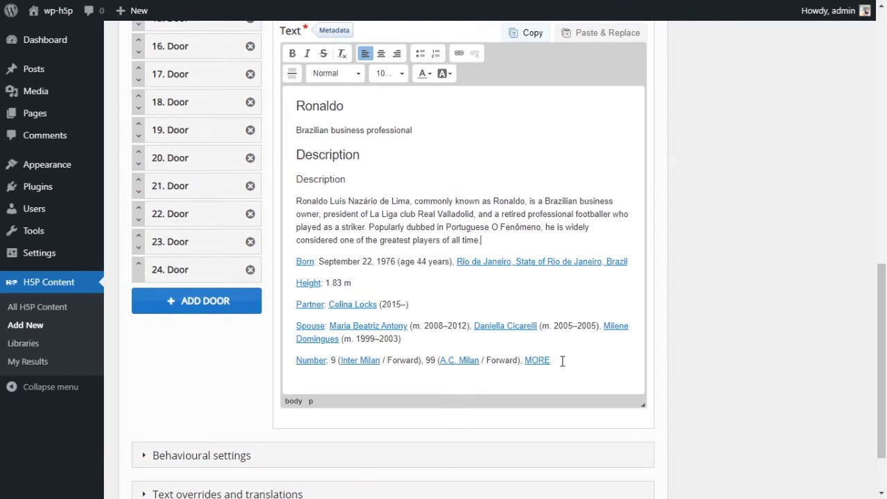
{"action": "scroll", "coordinate": [562, 361], "scroll_direction": "up", "scroll_amount": 1}
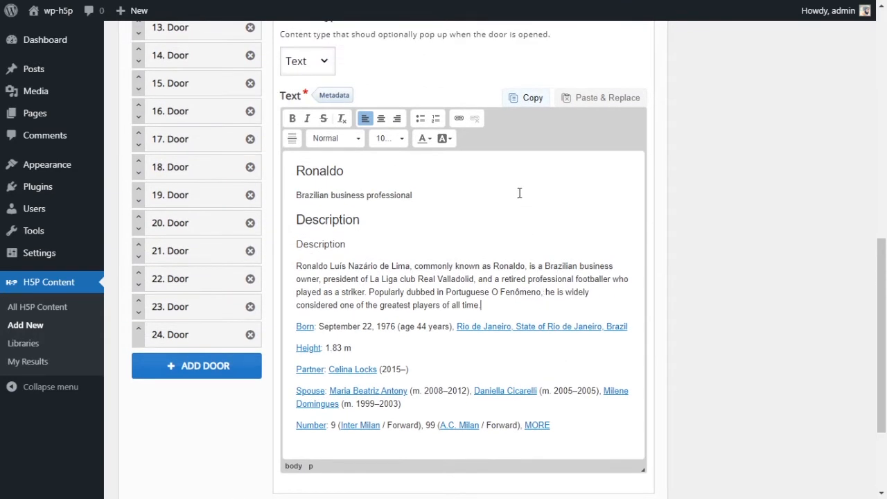
{"action": "scroll", "coordinate": [700, 250], "scroll_direction": "down", "scroll_amount": 2}
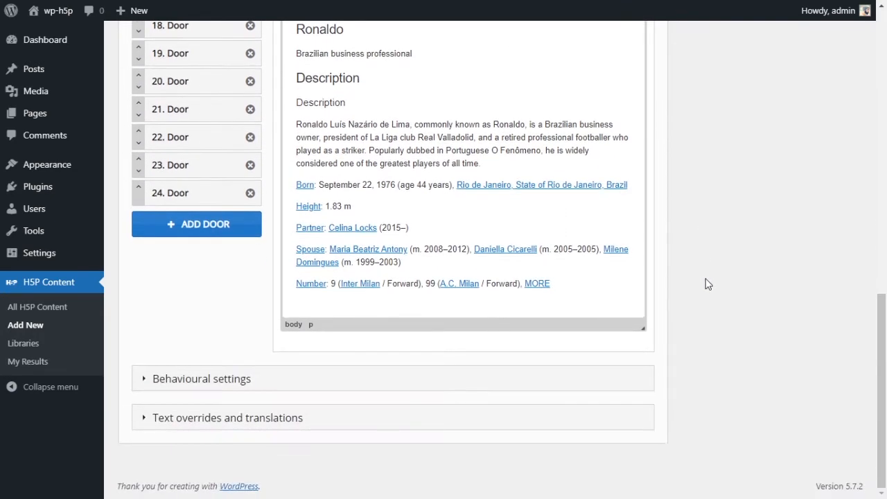
{"action": "scroll", "coordinate": [708, 291], "scroll_direction": "up", "scroll_amount": 4}
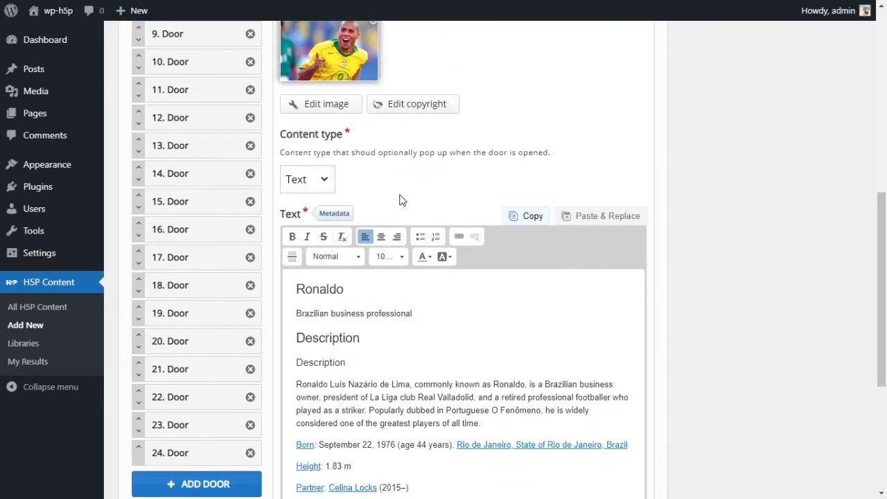
{"action": "scroll", "coordinate": [422, 184], "scroll_direction": "up", "scroll_amount": 3}
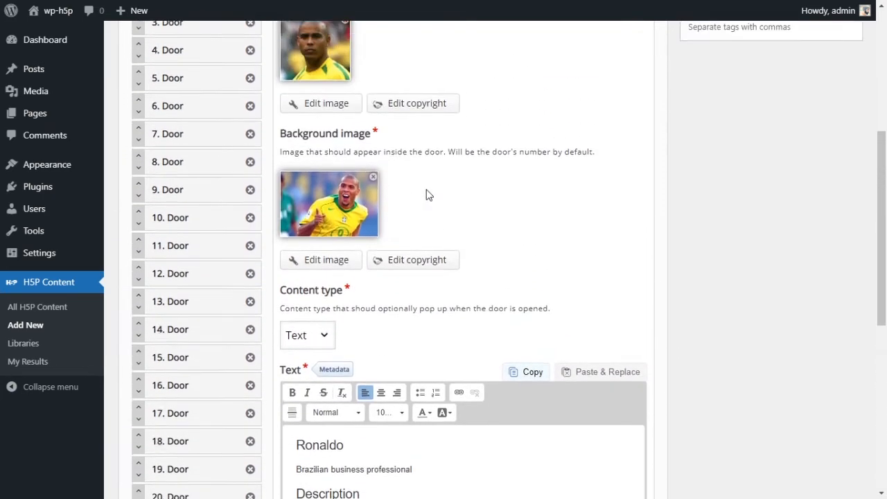
- Add the photo of the bald footballer in a yellow jersey as door 3's door image
{"action": "scroll", "coordinate": [426, 195], "scroll_direction": "up", "scroll_amount": 2}
{"action": "left_click", "coordinate": [178, 128]}
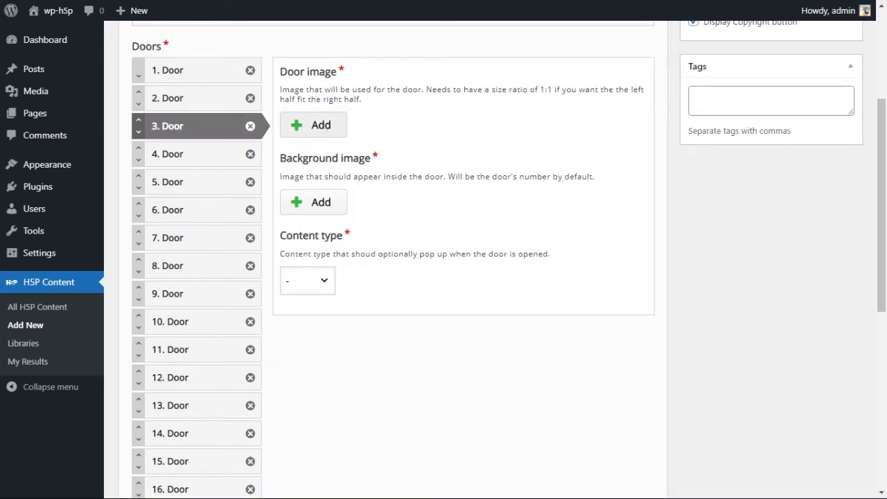
{"action": "left_click", "coordinate": [313, 125]}
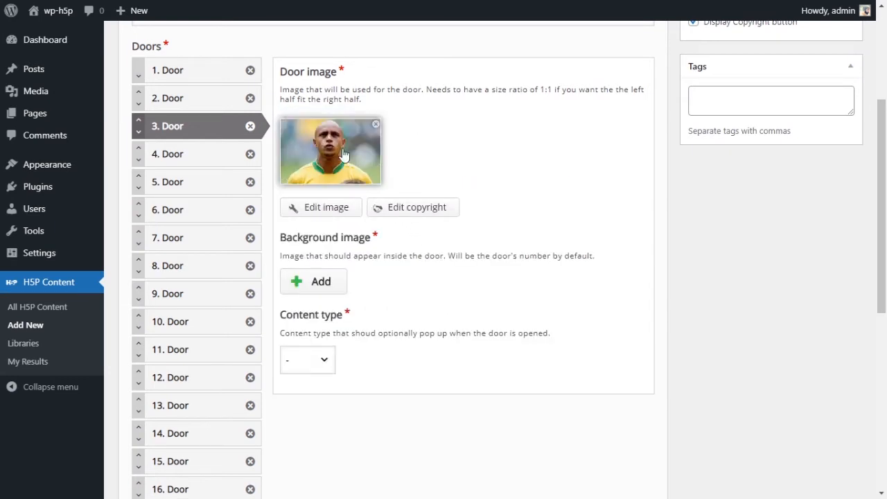
- Crop door 3's door image to a nearly square frame around the player's head and shoulders and save it
{"action": "left_click", "coordinate": [333, 206]}
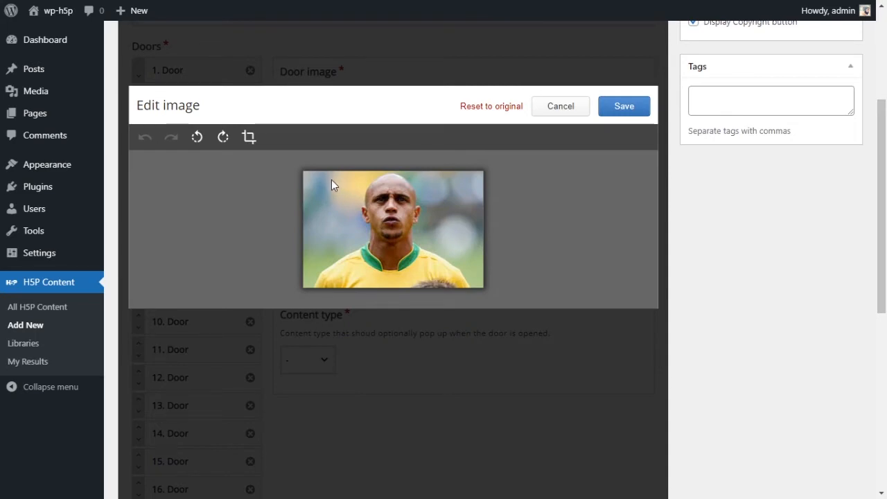
{"action": "left_click", "coordinate": [248, 137]}
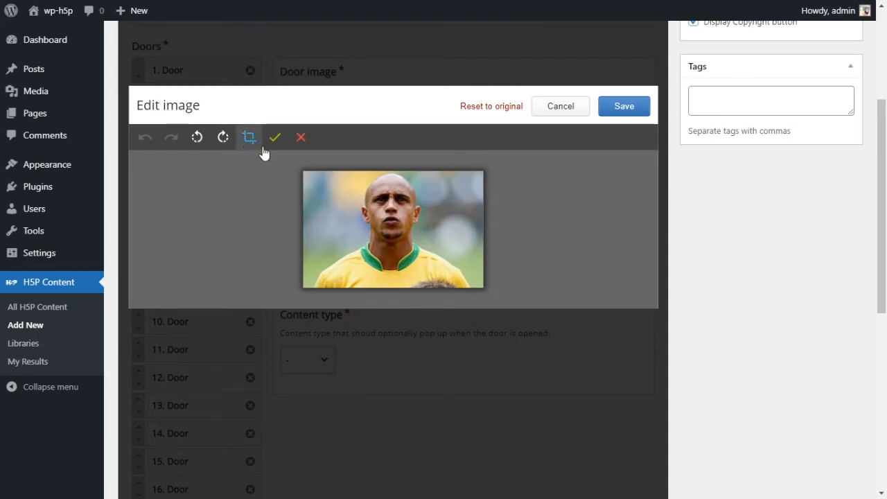
{"action": "left_click_drag", "start_coordinate": [331, 178], "coordinate": [463, 267]}
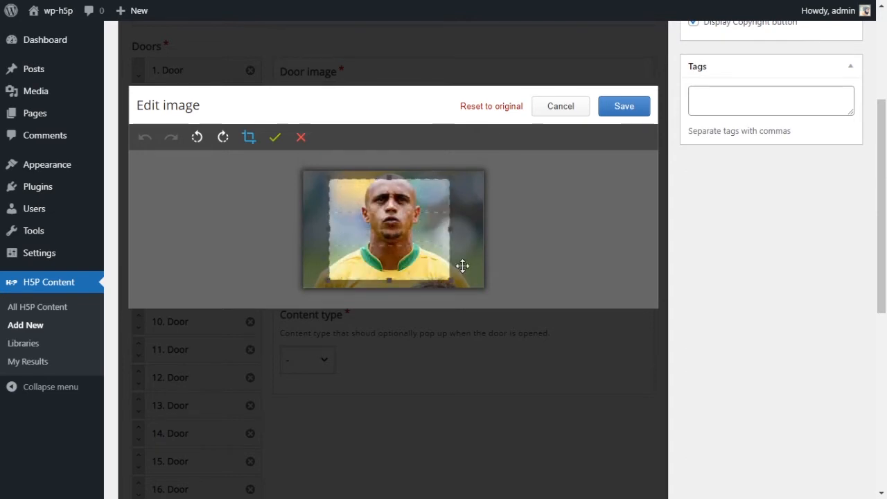
{"action": "left_click_drag", "start_coordinate": [390, 257], "coordinate": [397, 249]}
{"action": "left_click_drag", "start_coordinate": [455, 273], "coordinate": [477, 289]}
{"action": "left_click_drag", "start_coordinate": [431, 253], "coordinate": [413, 252]}
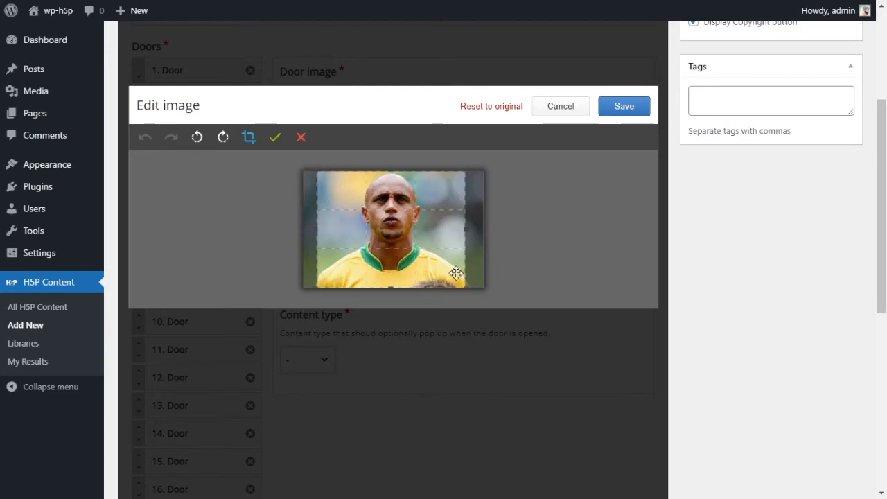
{"action": "left_click", "coordinate": [467, 233]}
{"action": "left_click_drag", "start_coordinate": [334, 181], "coordinate": [417, 314]}
{"action": "left_click_drag", "start_coordinate": [404, 235], "coordinate": [394, 223]}
{"action": "left_click_drag", "start_coordinate": [434, 268], "coordinate": [455, 287]}
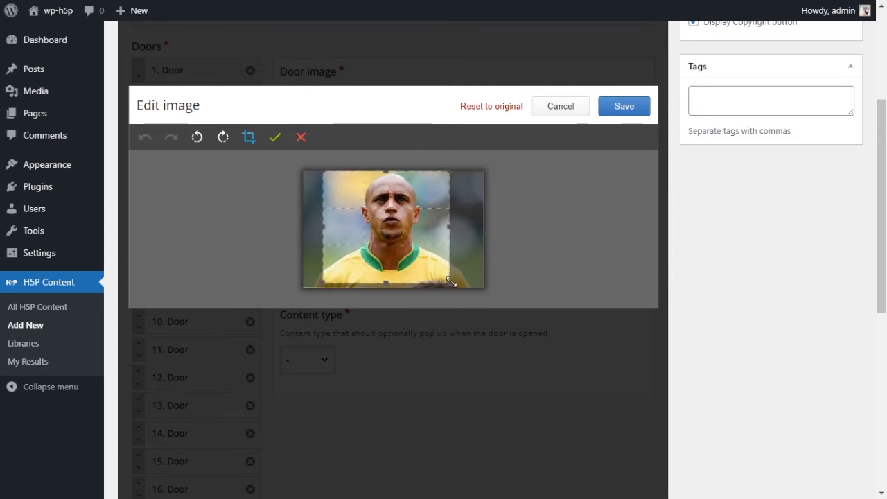
{"action": "left_click_drag", "start_coordinate": [420, 248], "coordinate": [424, 247]}
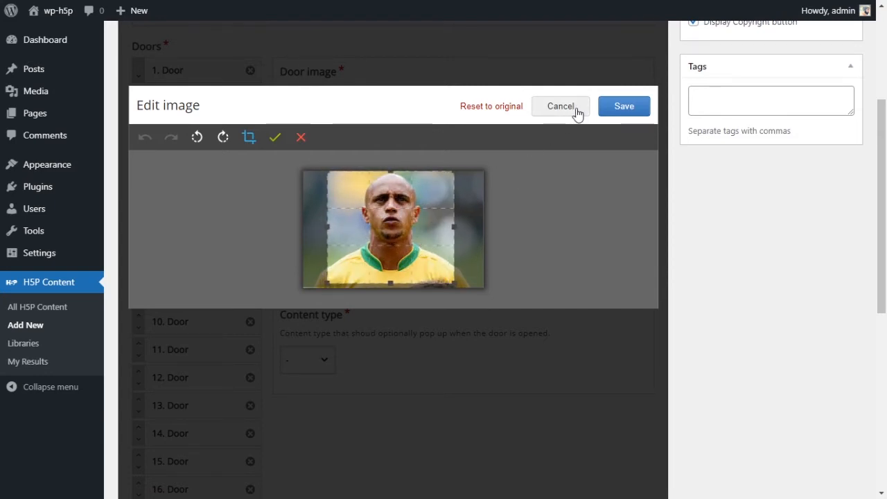
{"action": "left_click", "coordinate": [277, 138]}
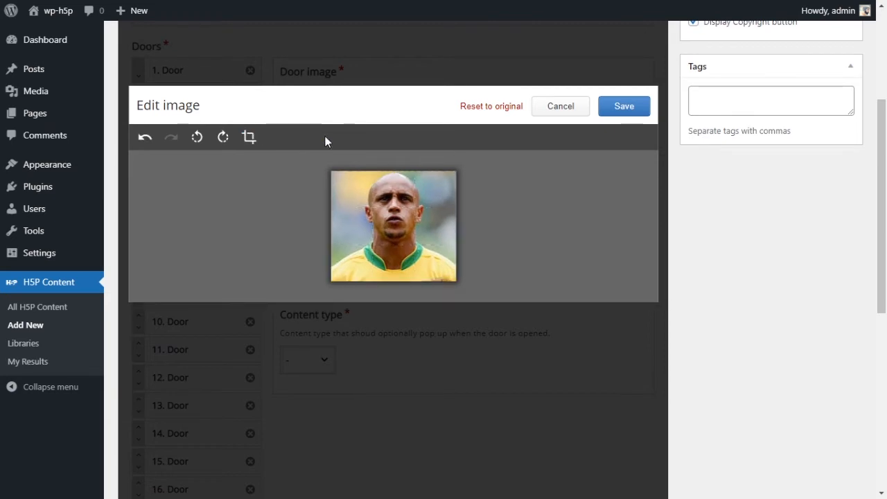
{"action": "left_click", "coordinate": [614, 107]}
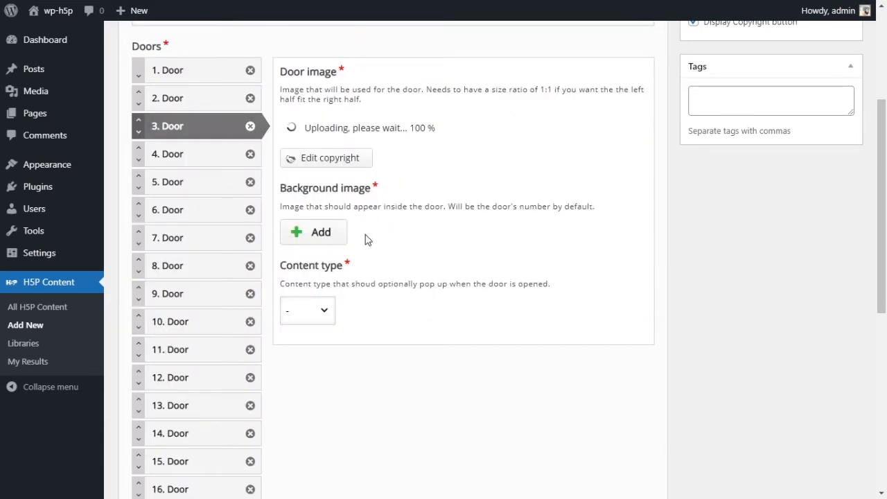
- Add the photo of the footballer running with the ball as door 3's background image and set its content type to Text
{"action": "left_click", "coordinate": [316, 287]}
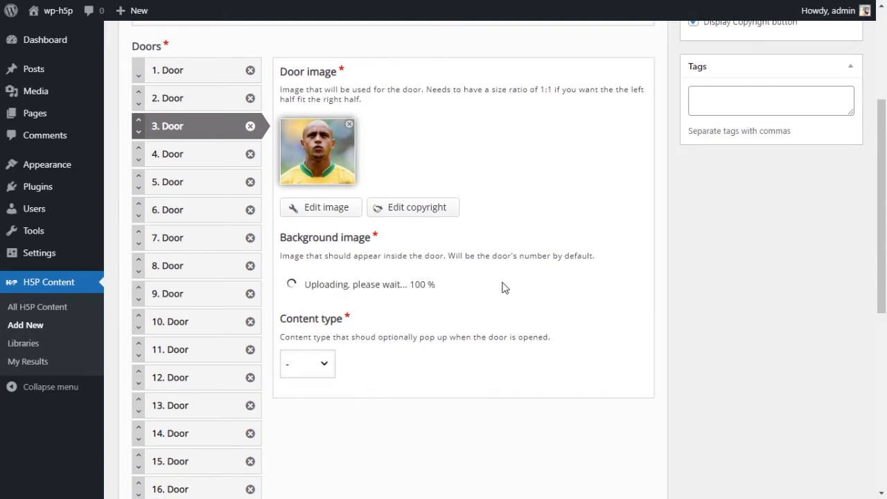
{"action": "scroll", "coordinate": [505, 272], "scroll_direction": "down", "scroll_amount": 2}
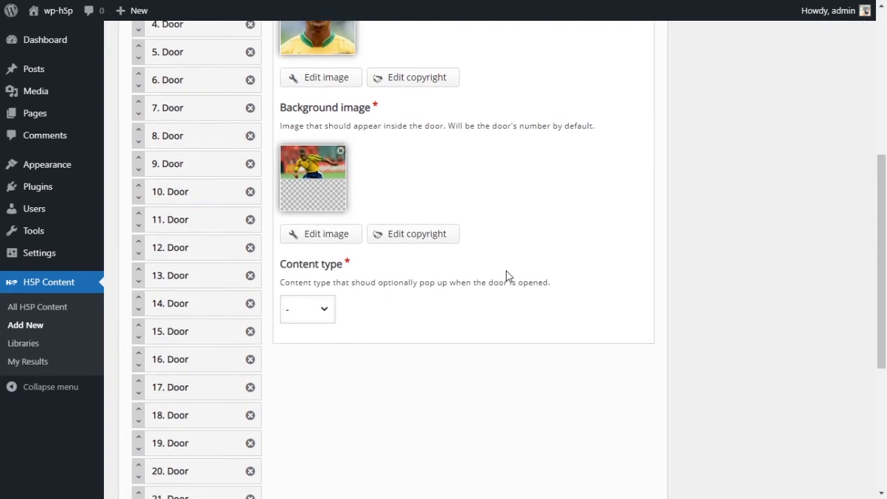
{"action": "left_click", "coordinate": [329, 310]}
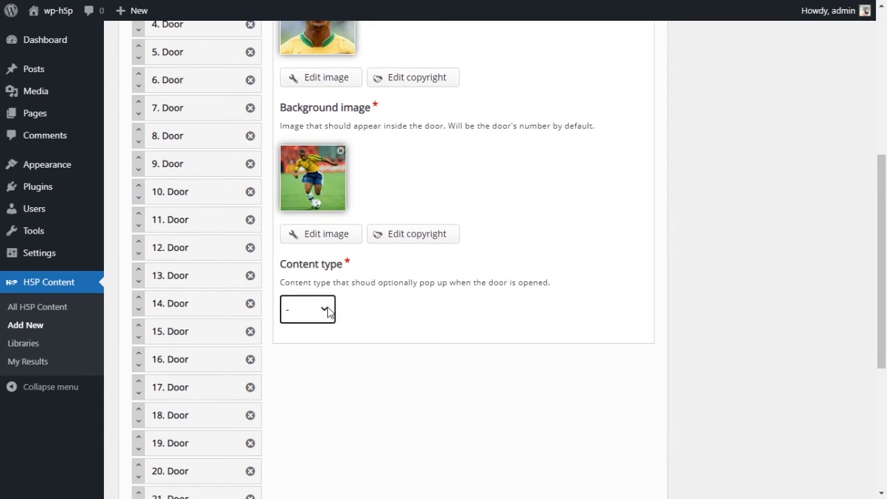
{"action": "left_click", "coordinate": [311, 388]}
{"action": "left_click", "coordinate": [458, 321]}
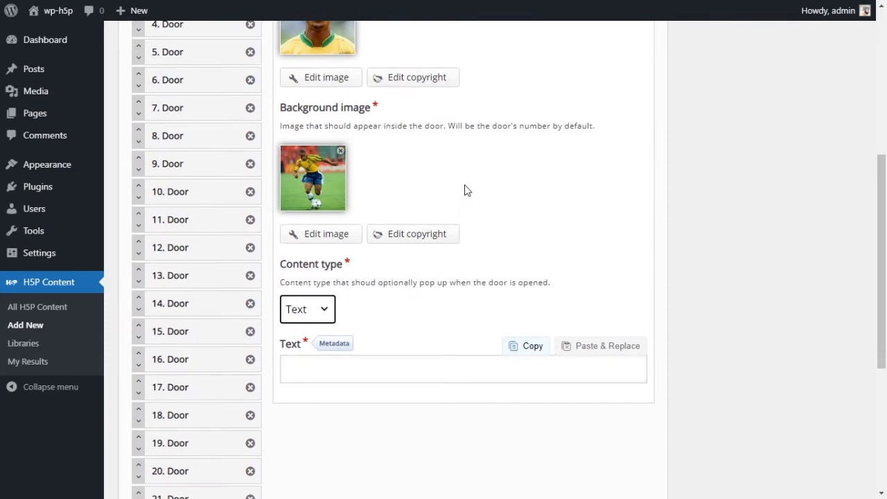
{"action": "left_click", "coordinate": [466, 189]}
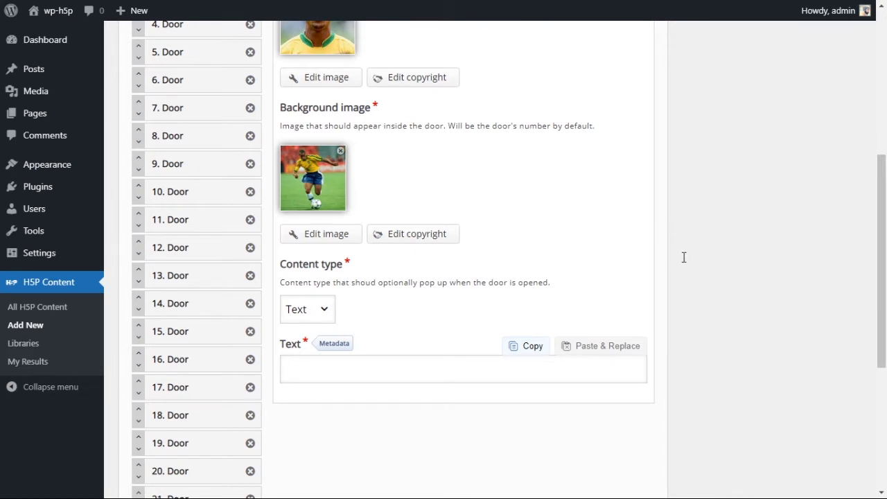
- Paste the copied Roberto Carlos biography into door 3's text field
{"action": "left_click", "coordinate": [345, 373]}
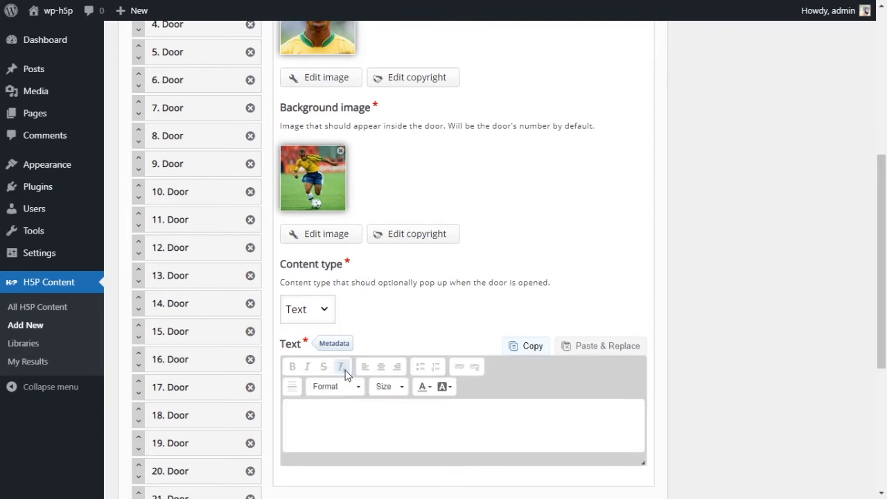
{"action": "scroll", "coordinate": [463, 362], "scroll_direction": "down", "scroll_amount": 1}
{"action": "key", "text": "ctrl+v"}
{"action": "triple_click", "coordinate": [335, 346]}
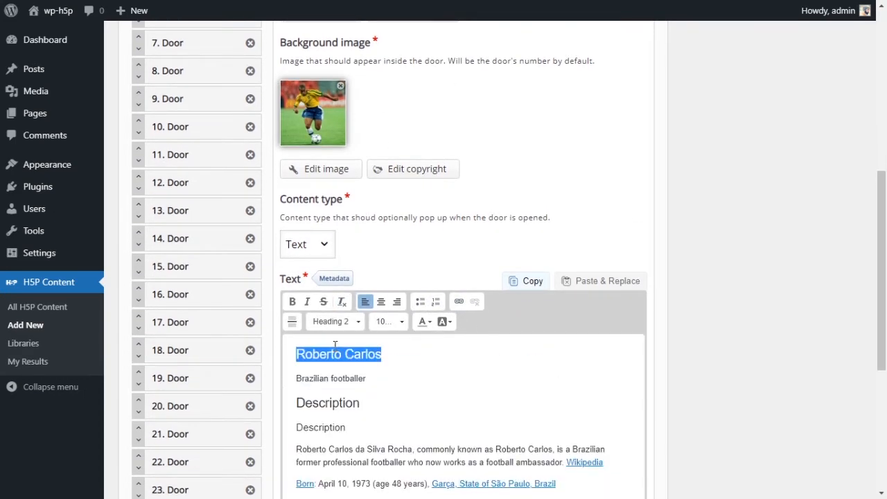
{"action": "left_click", "coordinate": [446, 367]}
- Delete the "Wikipedia" link at the end of the description paragraph in door 3's text
{"action": "scroll", "coordinate": [446, 367], "scroll_direction": "down", "scroll_amount": 3}
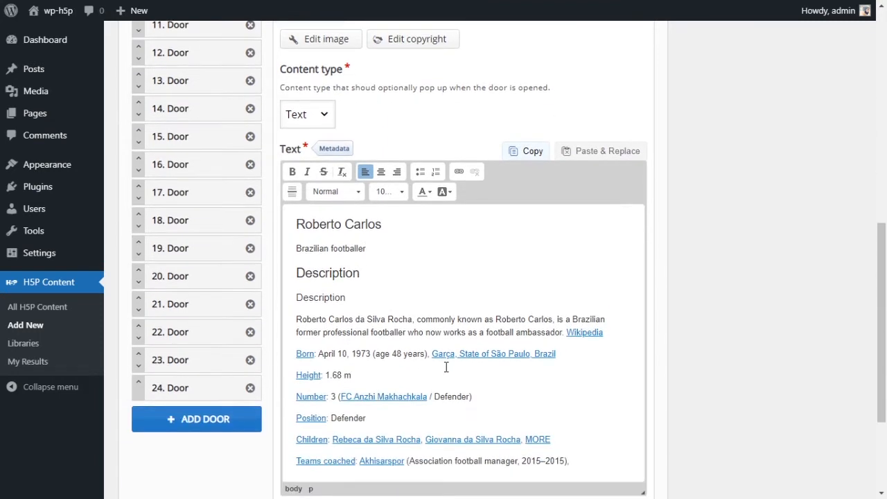
{"action": "left_click_drag", "start_coordinate": [613, 270], "coordinate": [564, 268]}
{"action": "key", "text": "BackSpace"}
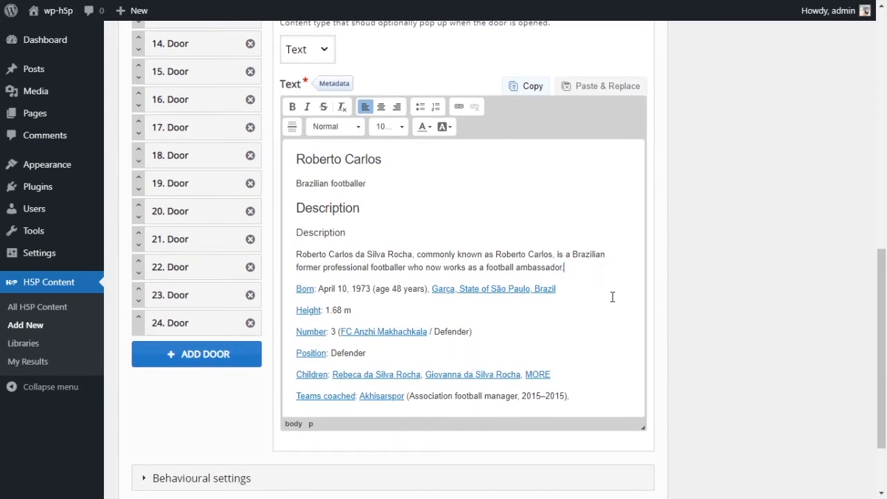
- Add the portrait of the goalkeeper in a dark patterned jersey as door 4's door image
{"action": "scroll", "coordinate": [562, 300], "scroll_direction": "down", "scroll_amount": 2}
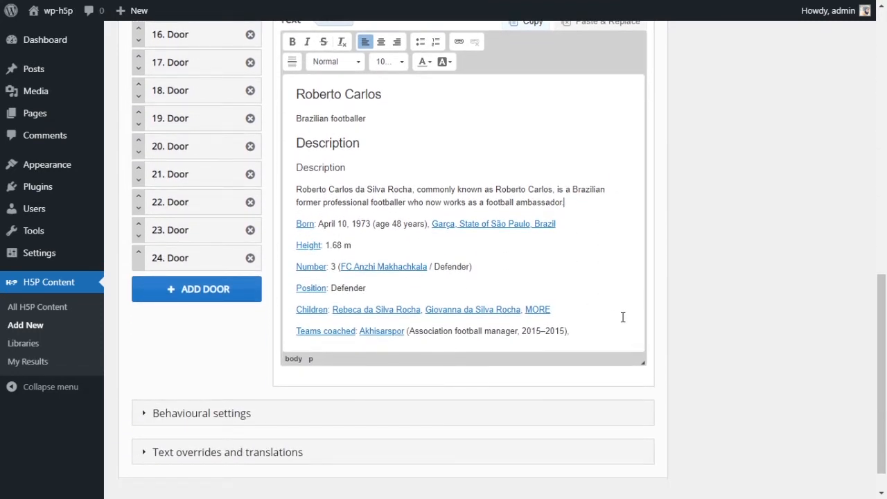
{"action": "scroll", "coordinate": [602, 314], "scroll_direction": "up", "scroll_amount": 2}
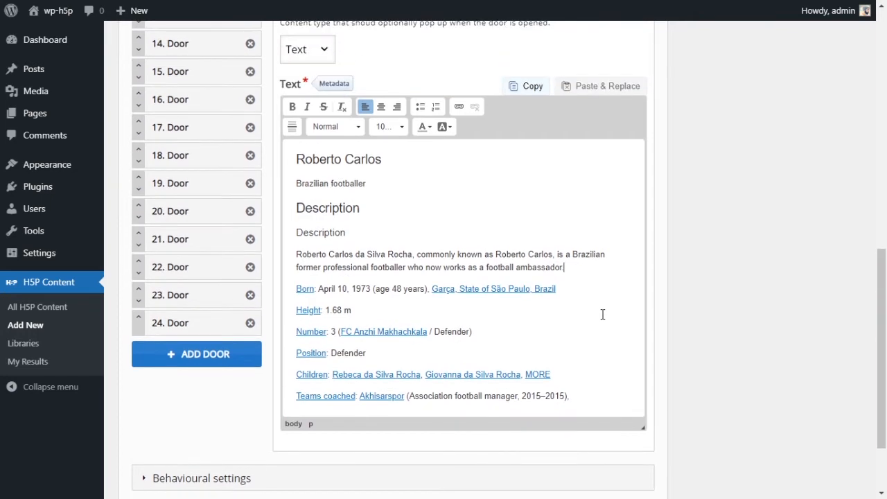
{"action": "scroll", "coordinate": [600, 310], "scroll_direction": "up", "scroll_amount": 4}
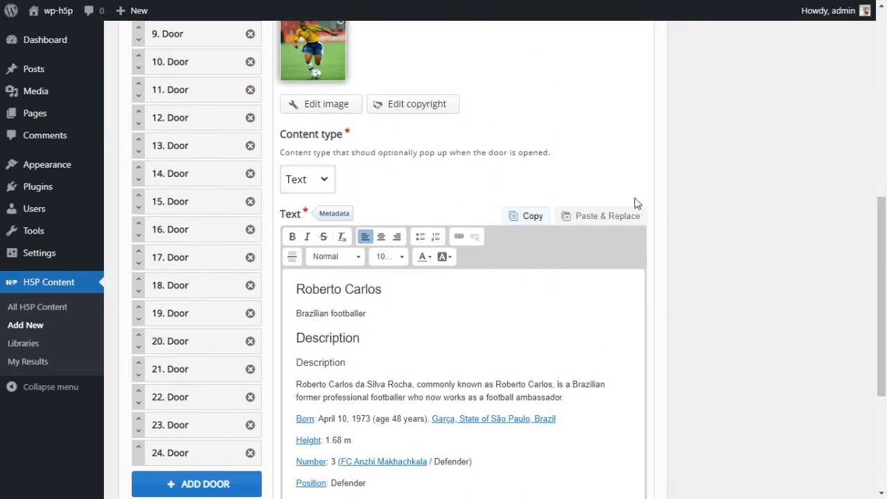
{"action": "left_click_drag", "start_coordinate": [881, 282], "coordinate": [863, 158]}
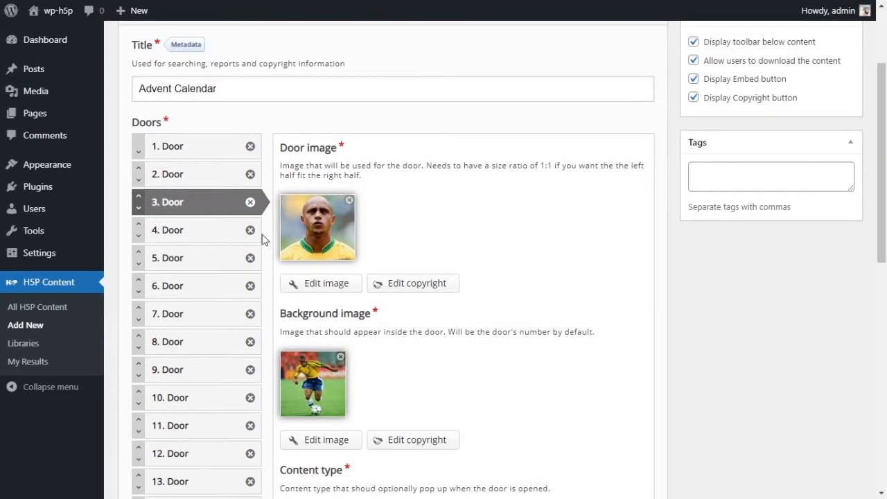
{"action": "left_click", "coordinate": [182, 238]}
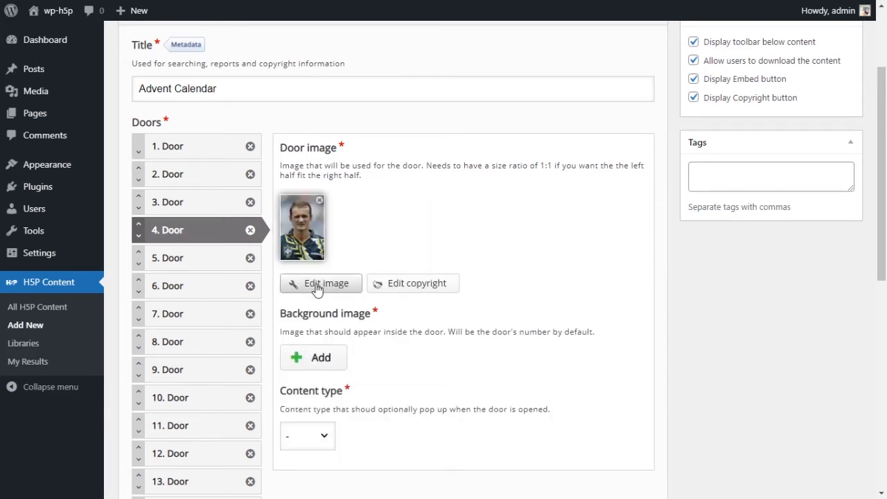
- Crop door 4's door image to a nearly square frame around the goalkeeper's head and collar and save it
{"action": "left_click", "coordinate": [316, 289]}
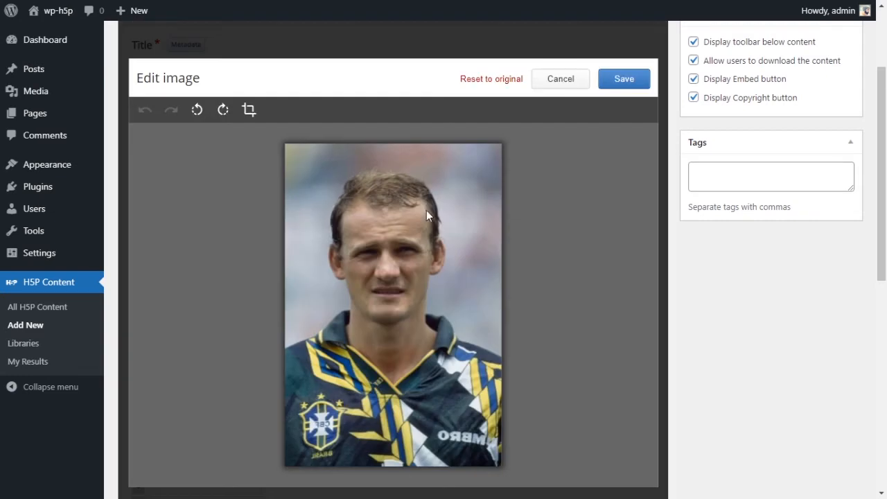
{"action": "left_click", "coordinate": [251, 108]}
{"action": "left_click_drag", "start_coordinate": [308, 154], "coordinate": [497, 334]}
{"action": "left_click_drag", "start_coordinate": [421, 262], "coordinate": [407, 263]}
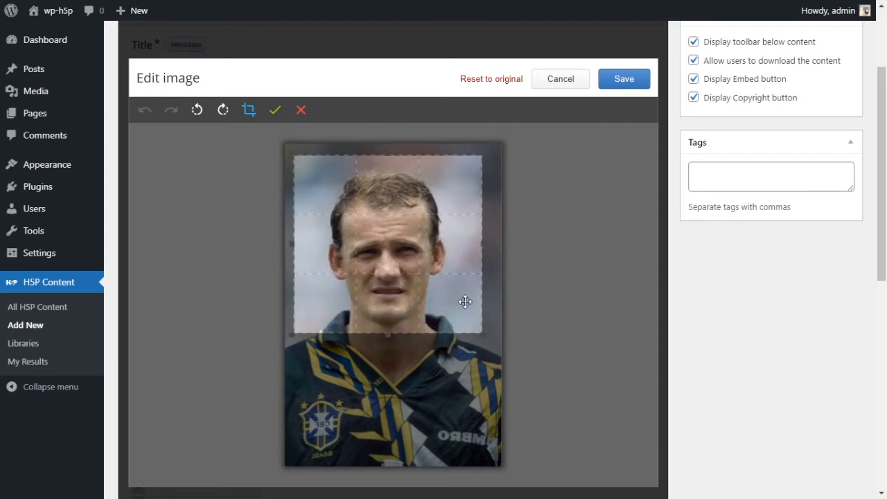
{"action": "left_click_drag", "start_coordinate": [483, 332], "coordinate": [497, 348]}
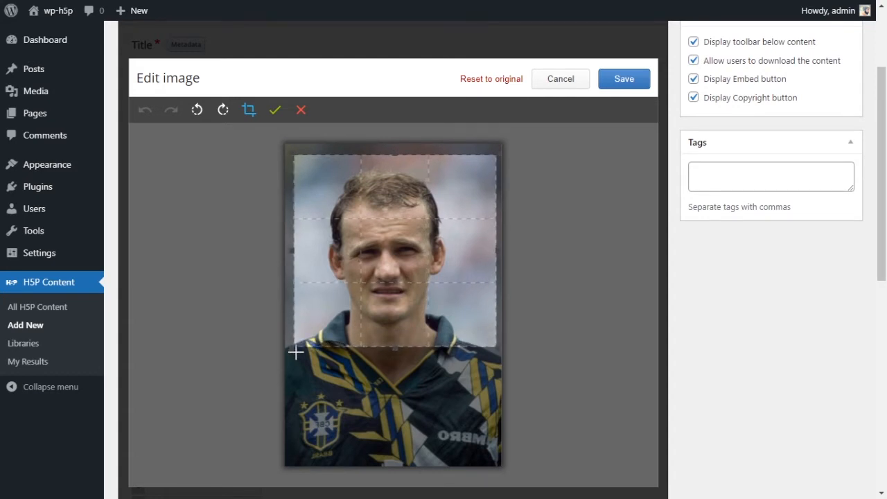
{"action": "left_click_drag", "start_coordinate": [294, 349], "coordinate": [285, 352]}
{"action": "left_click_drag", "start_coordinate": [447, 249], "coordinate": [447, 259]}
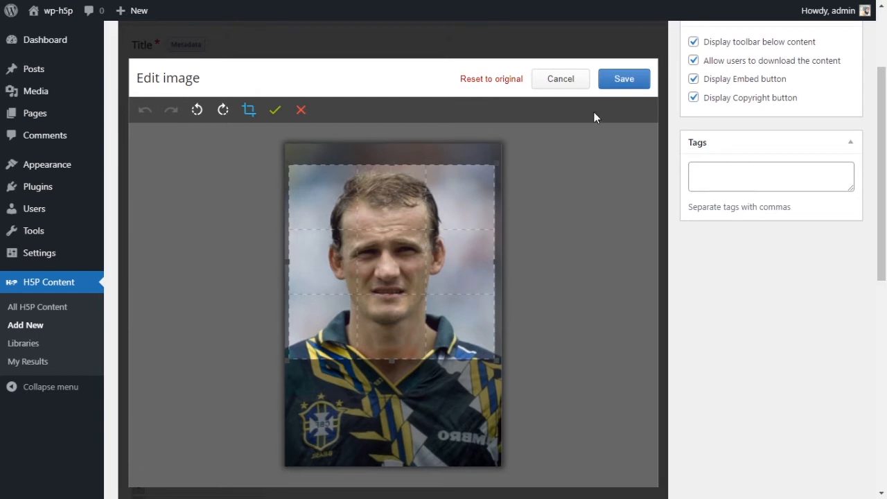
{"action": "left_click", "coordinate": [276, 111]}
{"action": "left_click", "coordinate": [624, 79]}
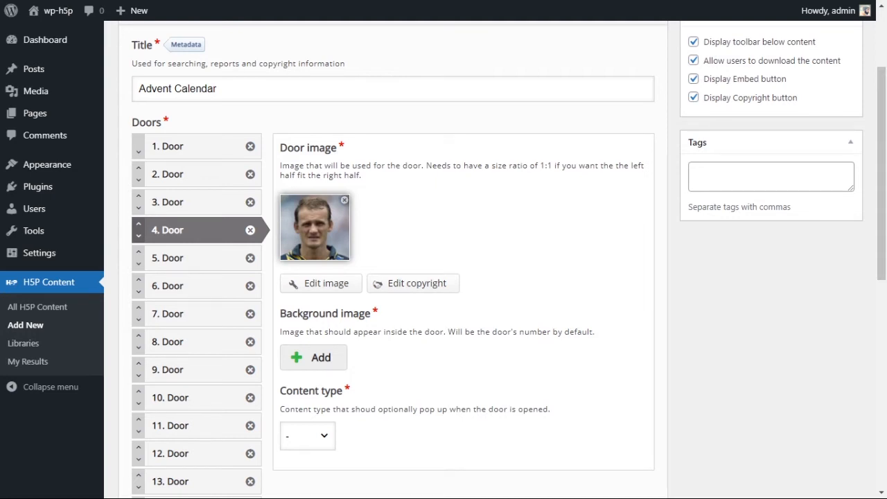
- Add the photo of the goalkeeper standing beside the goalpost as door 4's background image
{"action": "left_click", "coordinate": [724, 454]}
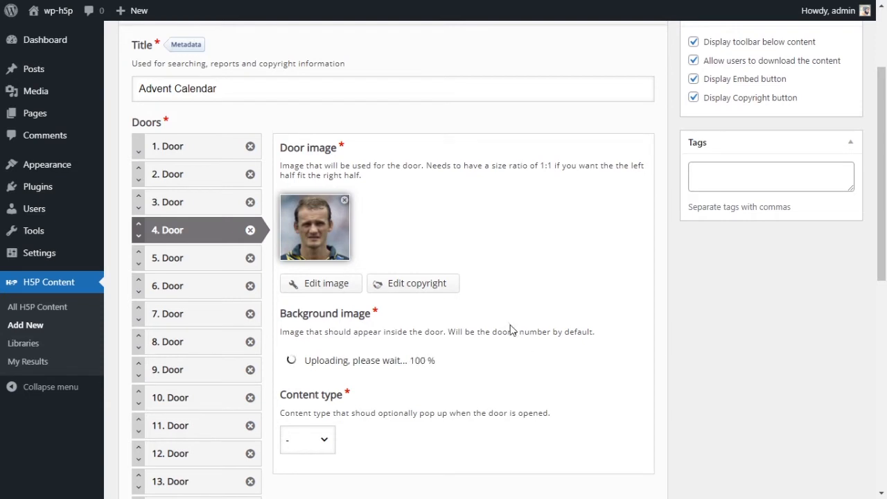
{"action": "scroll", "coordinate": [508, 325], "scroll_direction": "down", "scroll_amount": 1}
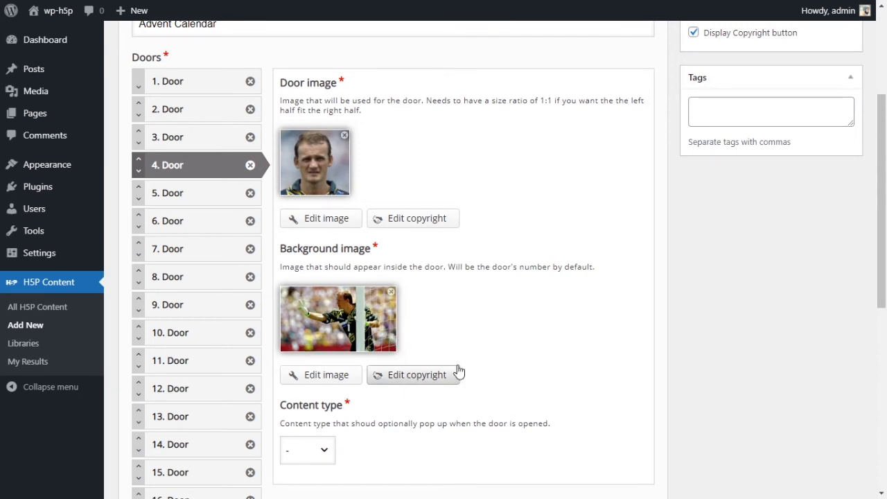
{"action": "scroll", "coordinate": [455, 369], "scroll_direction": "down", "scroll_amount": 2}
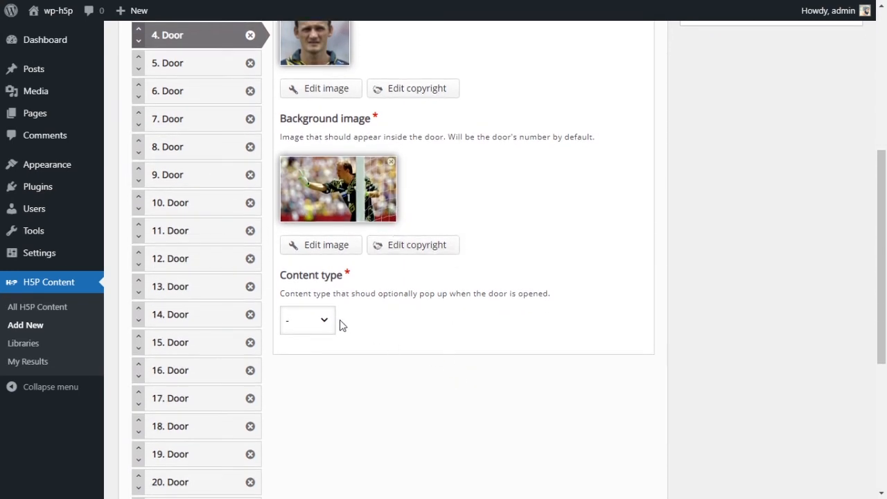
{"action": "left_click", "coordinate": [333, 320]}
{"action": "left_click", "coordinate": [313, 420]}
{"action": "scroll", "coordinate": [430, 354], "scroll_direction": "down", "scroll_amount": 2}
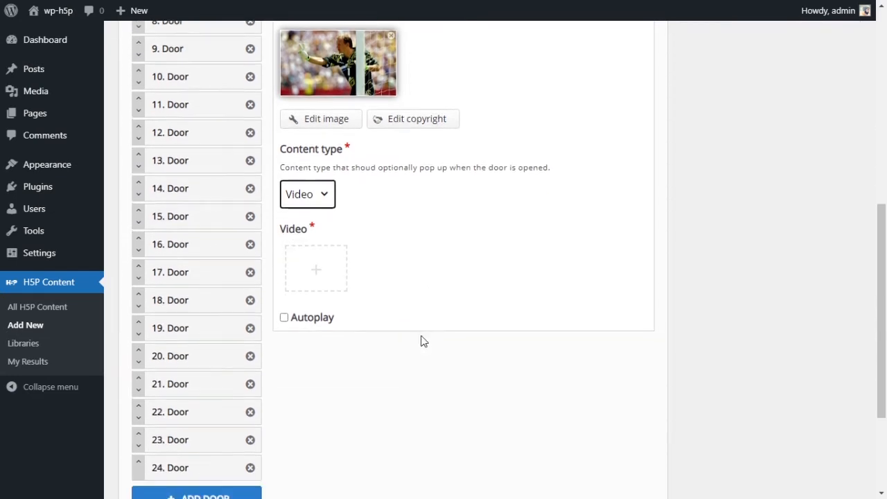
{"action": "left_click", "coordinate": [329, 278]}
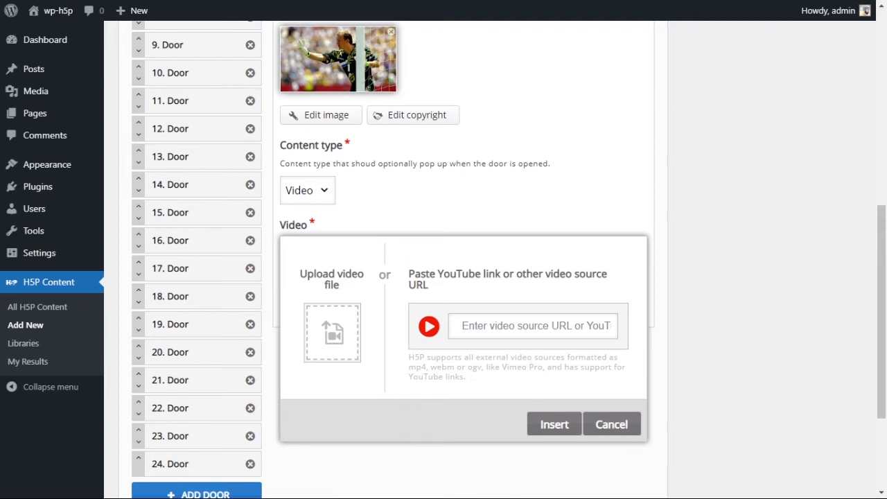
{"action": "left_click", "coordinate": [548, 324]}
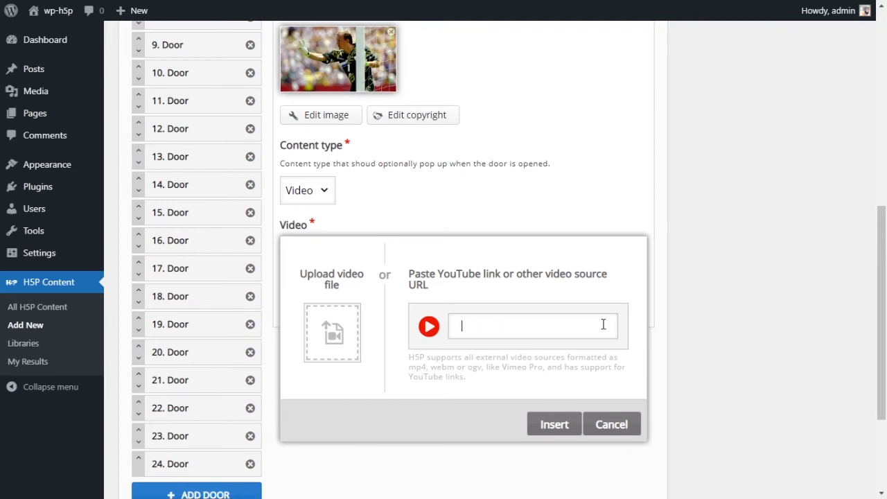
{"action": "left_click", "coordinate": [538, 296]}
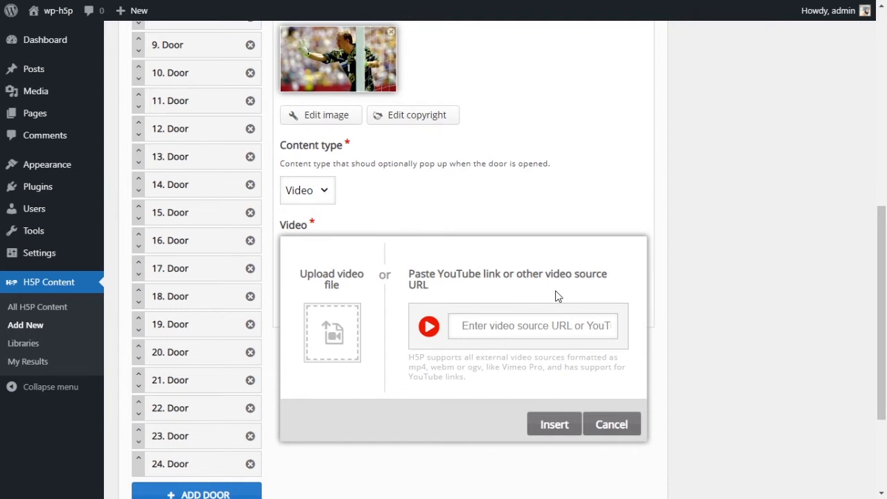
{"action": "left_click", "coordinate": [594, 324]}
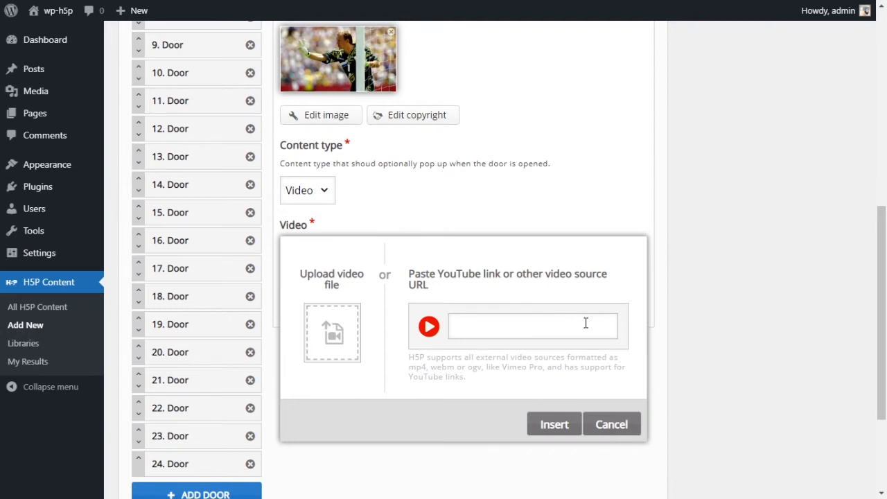
{"action": "type", "text": "https://www.youtube.com/watch?v=UscyoZc9nj4"}
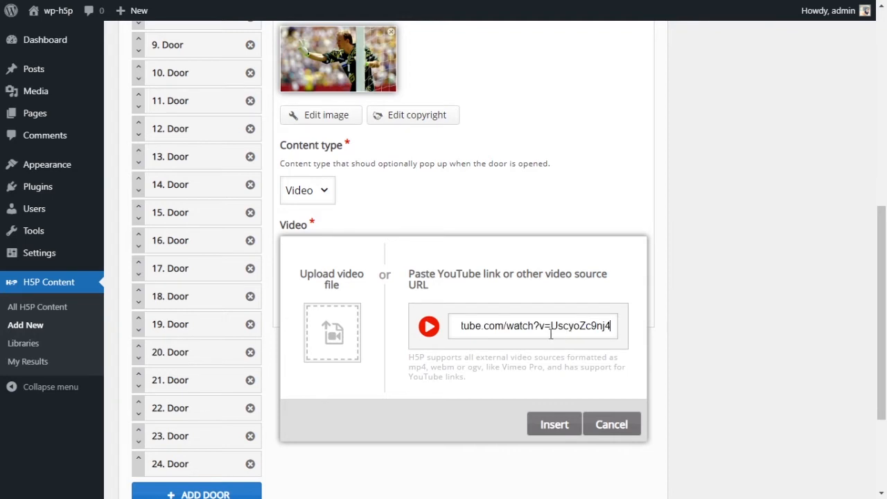
{"action": "left_click", "coordinate": [556, 431]}
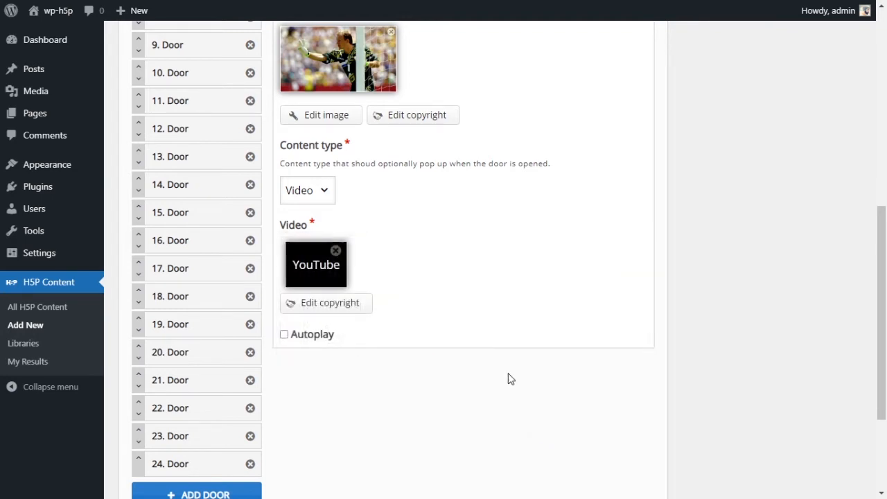
- Turn on Autoplay for door 4's video
{"action": "left_click", "coordinate": [284, 334]}
{"action": "scroll", "coordinate": [485, 324], "scroll_direction": "up", "scroll_amount": 3}
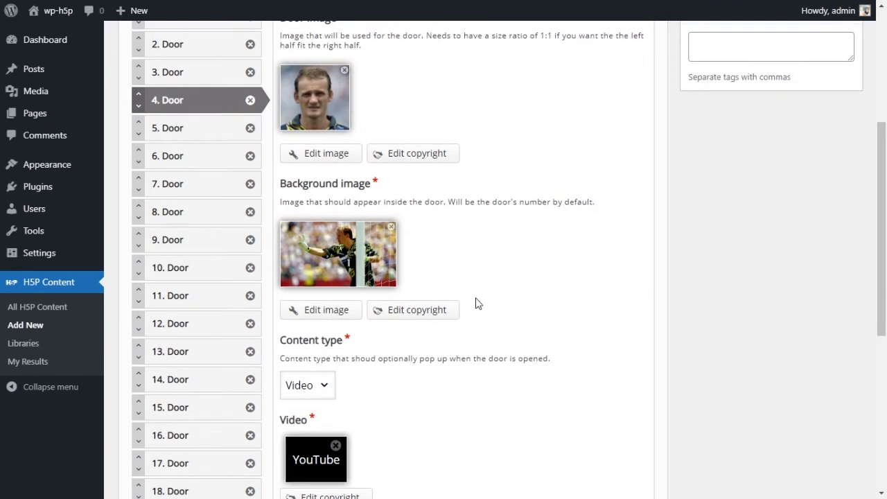
{"action": "scroll", "coordinate": [475, 301], "scroll_direction": "up", "scroll_amount": 2}
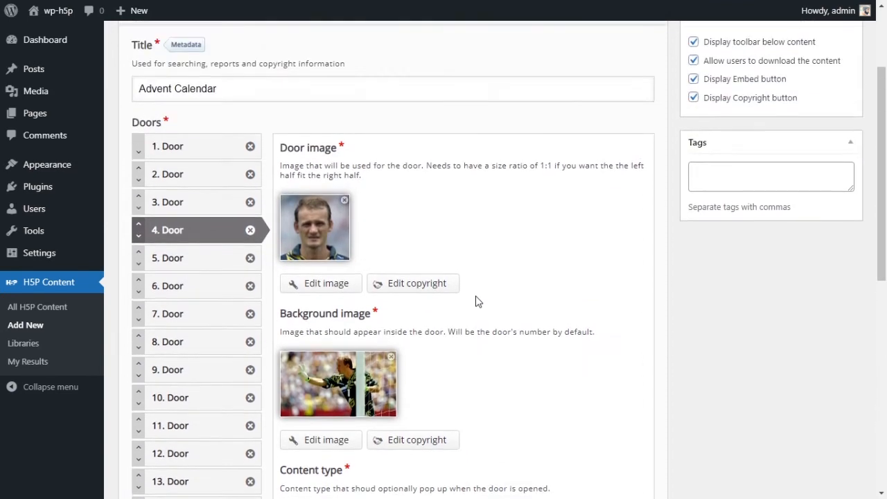
- Add the photo of the golden World Cup trophy as door 5's door image
{"action": "scroll", "coordinate": [475, 300], "scroll_direction": "down", "scroll_amount": 1}
{"action": "left_click", "coordinate": [173, 194]}
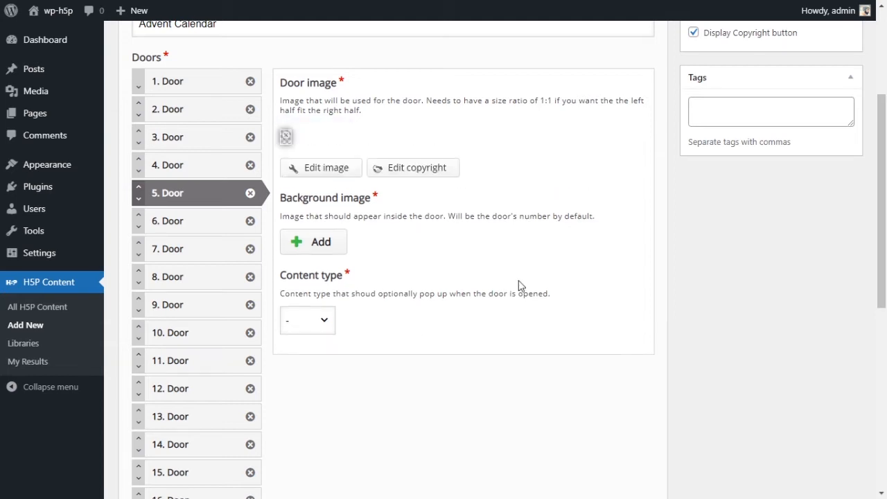
{"action": "left_click", "coordinate": [318, 166]}
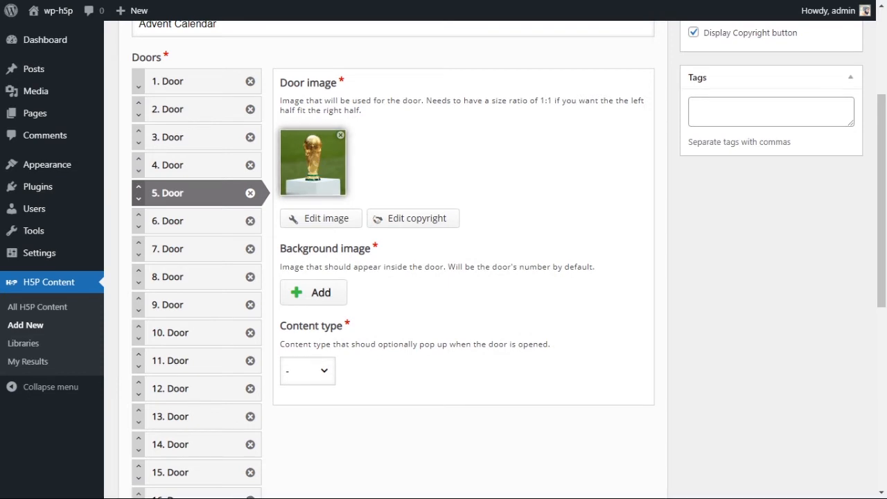
- Crop door 5's door image to a nearly square frame around the trophy and the top of its pedestal, and save it
{"action": "left_click", "coordinate": [344, 220]}
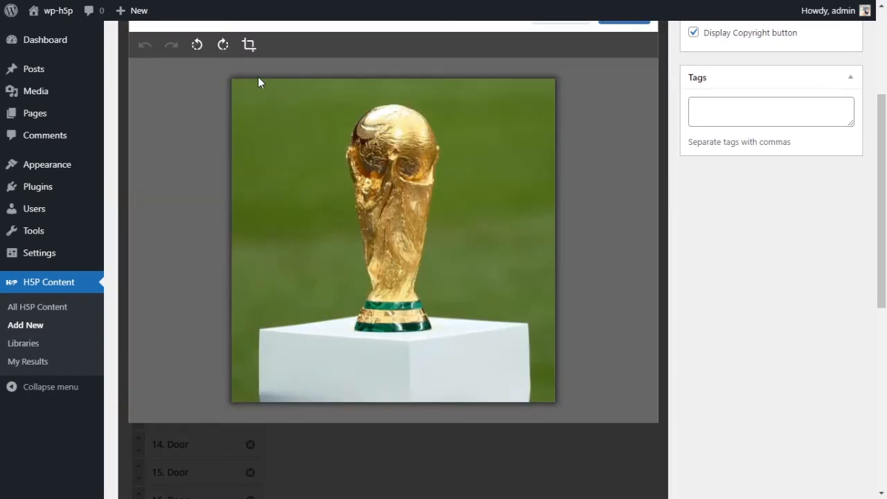
{"action": "left_click", "coordinate": [249, 44]}
{"action": "left_click_drag", "start_coordinate": [270, 91], "coordinate": [555, 325]}
{"action": "left_click_drag", "start_coordinate": [464, 297], "coordinate": [451, 298]}
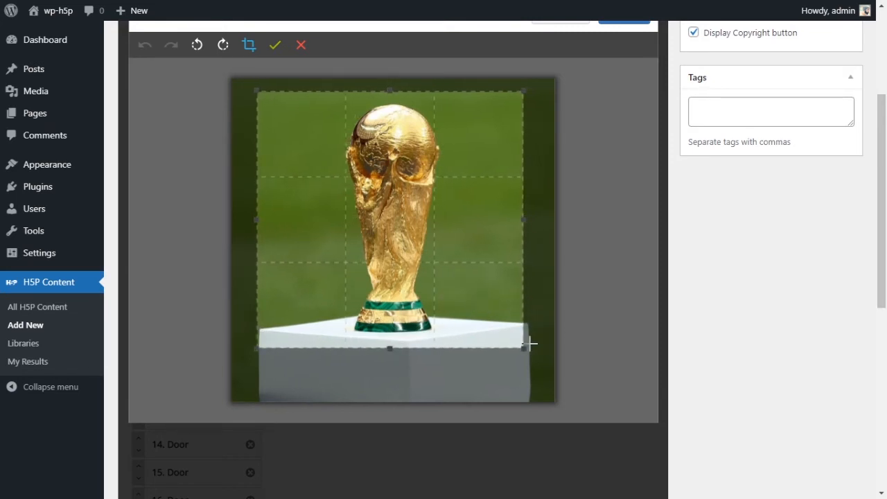
{"action": "left_click", "coordinate": [270, 47]}
{"action": "scroll", "coordinate": [632, 132], "scroll_direction": "up", "scroll_amount": 2}
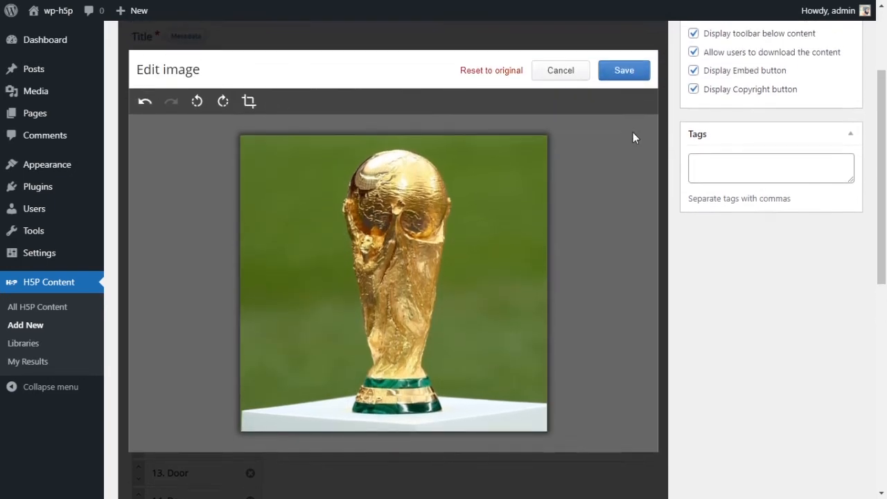
{"action": "left_click", "coordinate": [624, 79]}
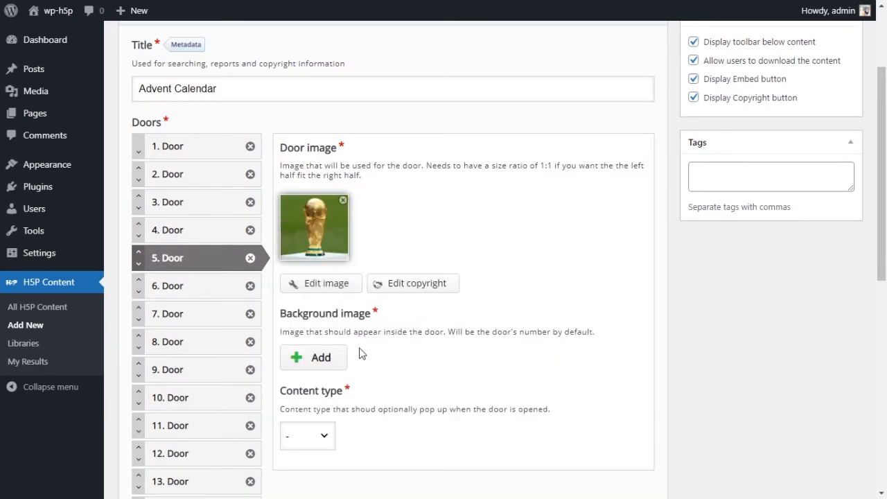
- Set door 5's content type to Link and enter "WC website" as the link title
{"action": "left_click_drag", "start_coordinate": [282, 315], "coordinate": [368, 315]}
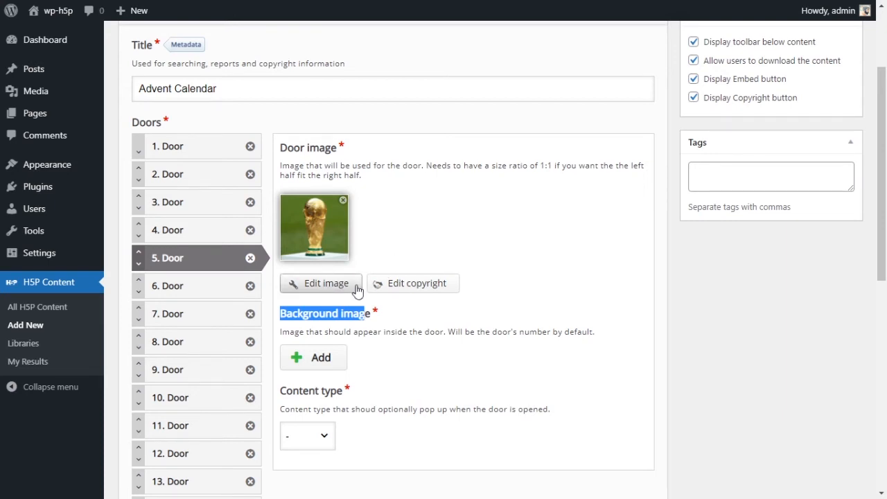
{"action": "left_click", "coordinate": [306, 444]}
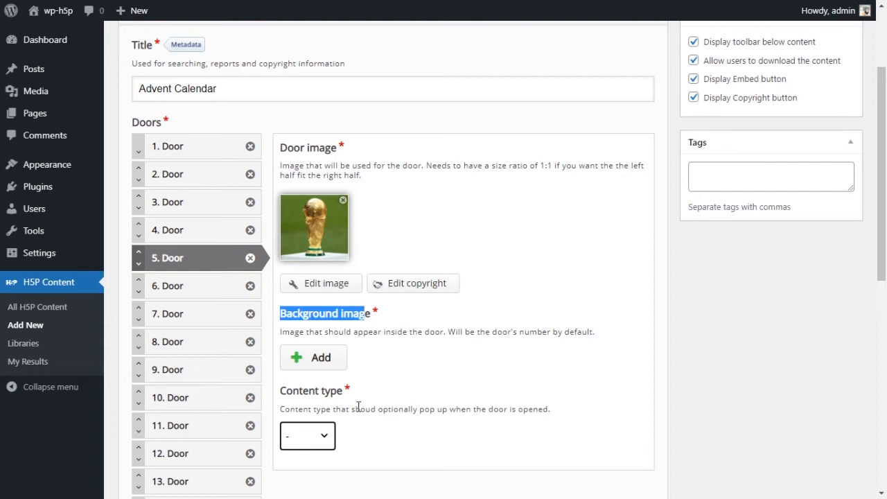
{"action": "left_click", "coordinate": [310, 386]}
{"action": "scroll", "coordinate": [433, 411], "scroll_direction": "down", "scroll_amount": 2}
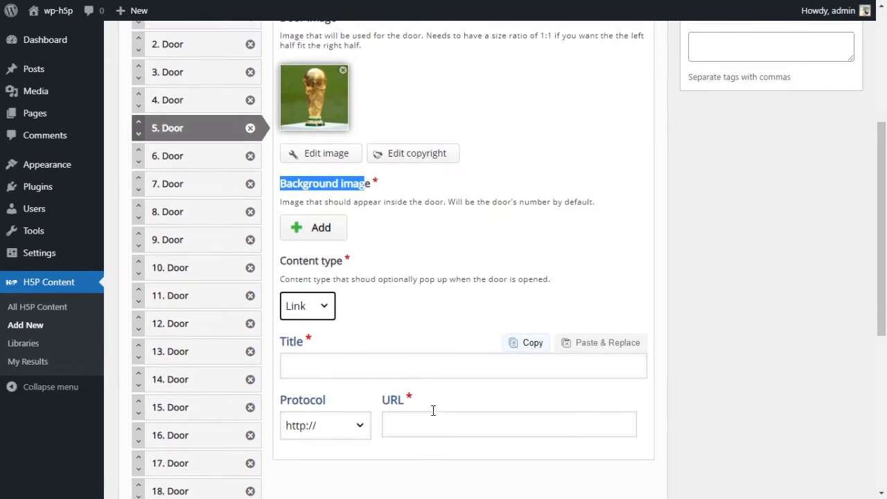
{"action": "left_click", "coordinate": [376, 367]}
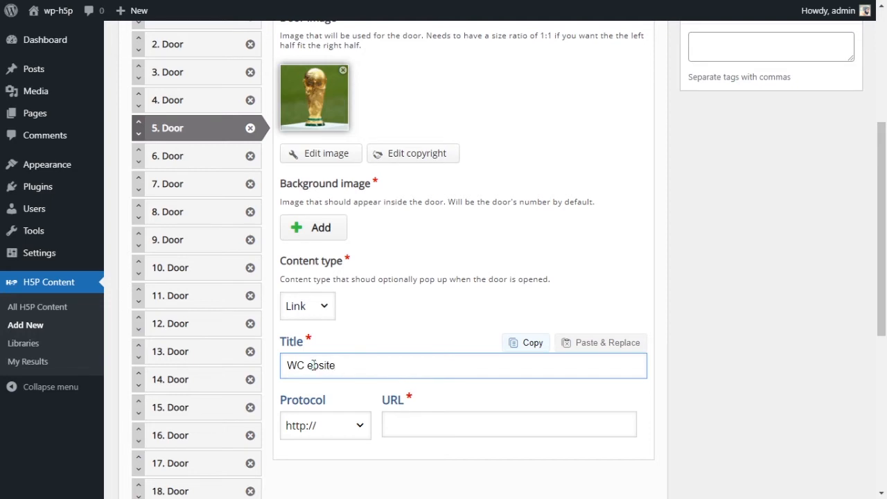
{"action": "type", "text": "w"}
{"action": "left_click", "coordinate": [433, 422]}
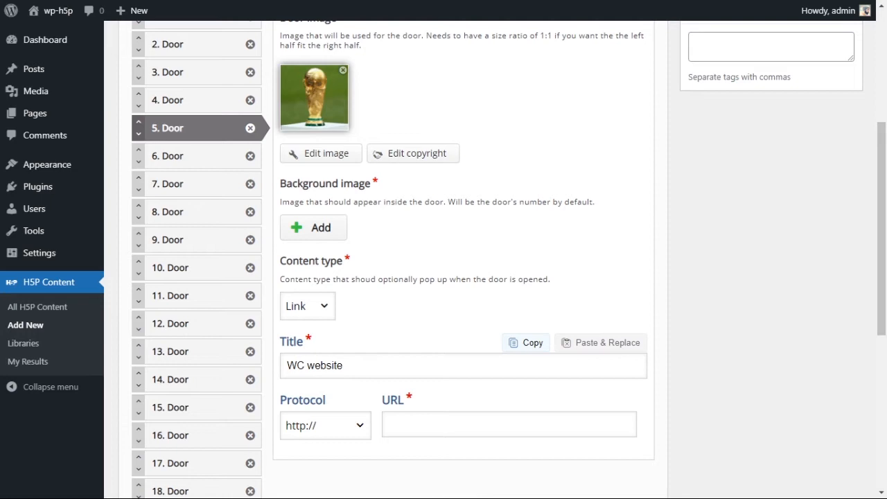
{"action": "left_click", "coordinate": [467, 415]}
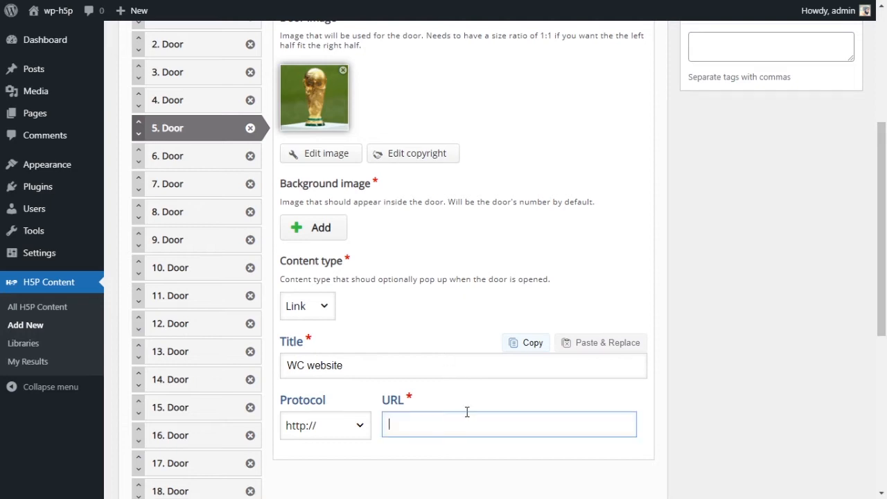
{"action": "type", "text": "brazilworldcupblog.net/"}
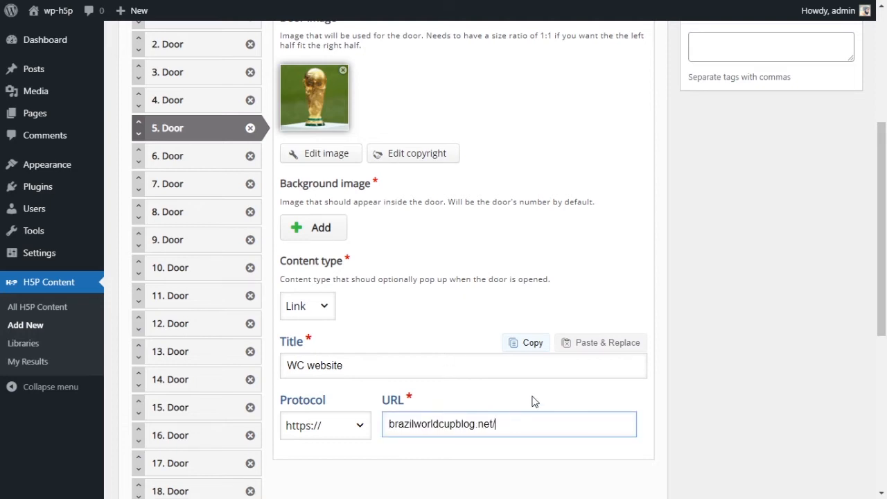
{"action": "scroll", "coordinate": [527, 395], "scroll_direction": "up", "scroll_amount": 2}
{"action": "scroll", "coordinate": [451, 251], "scroll_direction": "down", "scroll_amount": 3}
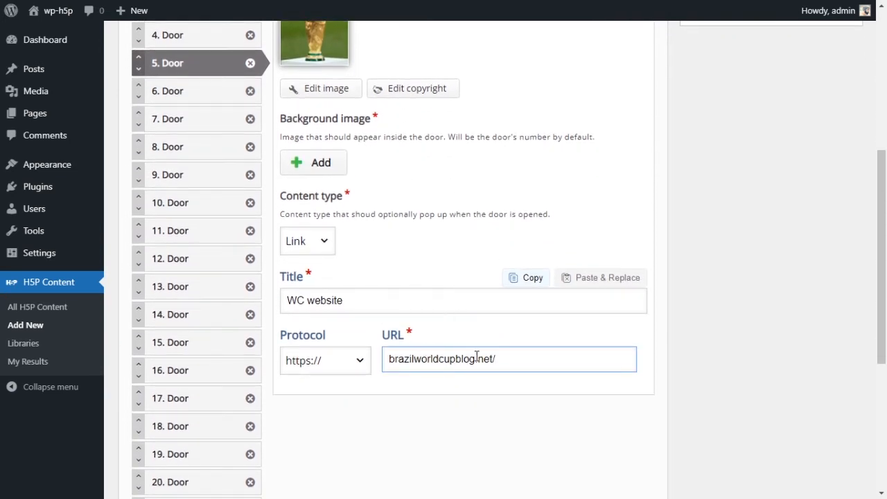
{"action": "left_click", "coordinate": [565, 390]}
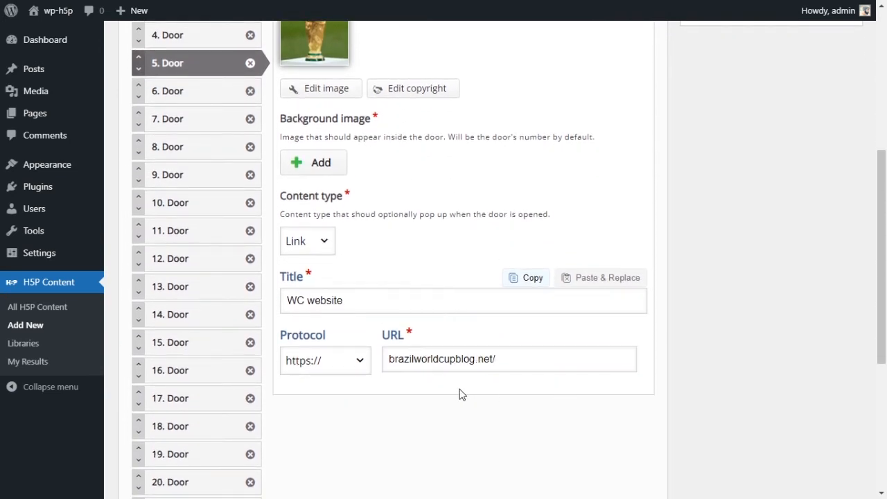
- Look over door 5's settings, the calendar's behavioural settings, and the text overrides and translations section
{"action": "scroll", "coordinate": [462, 394], "scroll_direction": "down", "scroll_amount": 2}
{"action": "scroll", "coordinate": [458, 394], "scroll_direction": "up", "scroll_amount": 3}
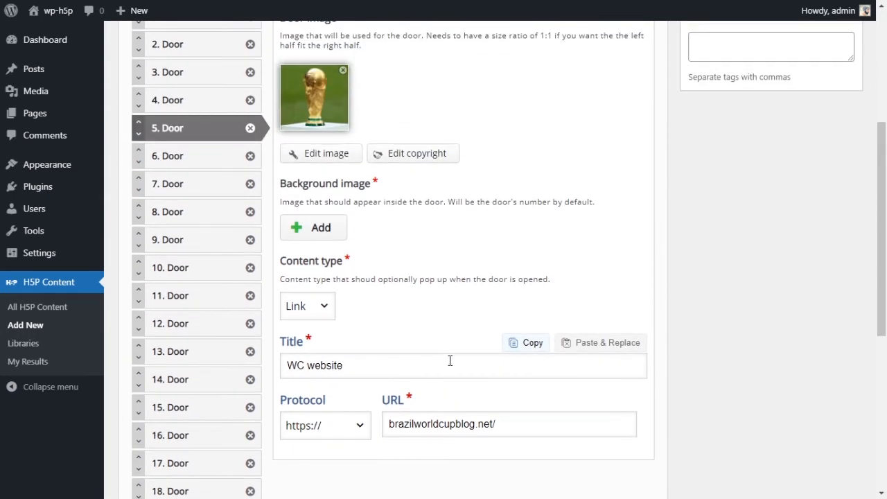
{"action": "scroll", "coordinate": [399, 359], "scroll_direction": "up", "scroll_amount": 2}
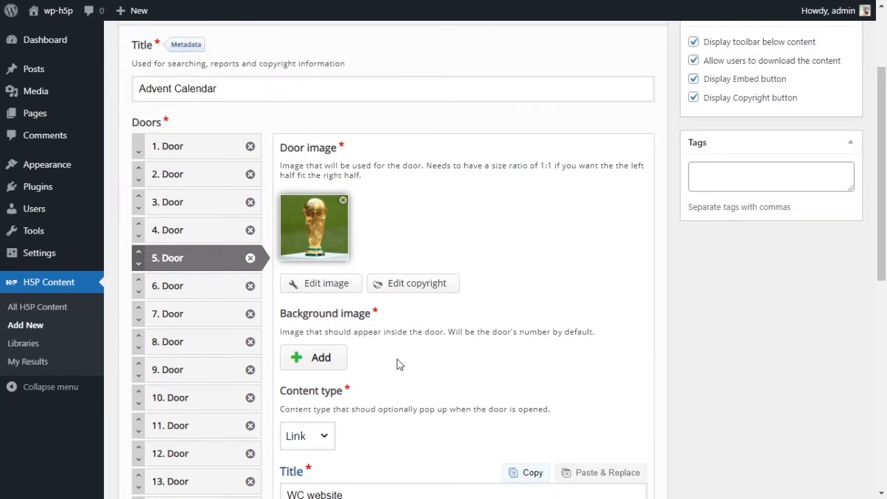
{"action": "scroll", "coordinate": [400, 364], "scroll_direction": "down", "scroll_amount": 3}
{"action": "scroll", "coordinate": [402, 361], "scroll_direction": "up", "scroll_amount": 3}
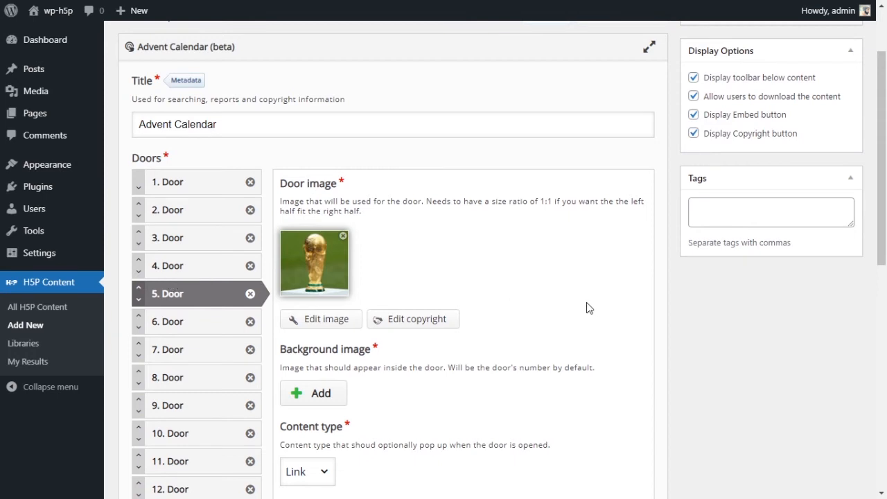
{"action": "scroll", "coordinate": [263, 252], "scroll_direction": "down", "scroll_amount": 1}
{"action": "scroll", "coordinate": [184, 262], "scroll_direction": "down", "scroll_amount": 6}
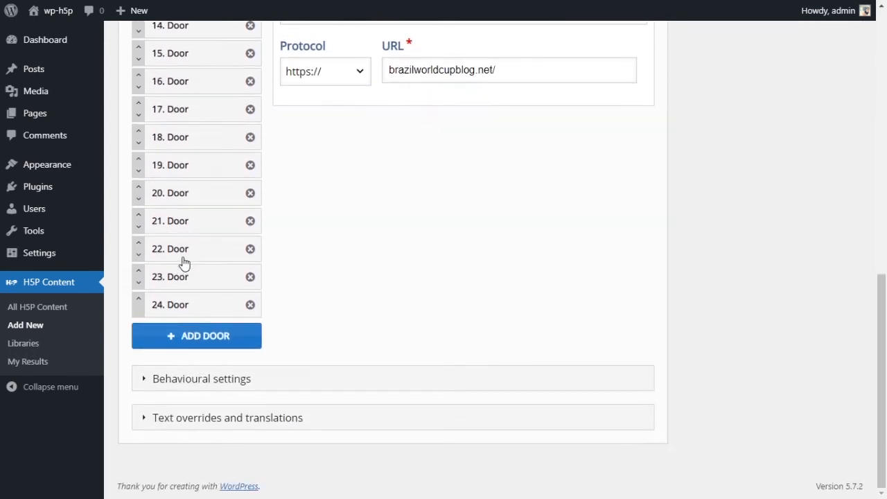
{"action": "left_click", "coordinate": [181, 381]}
{"action": "scroll", "coordinate": [280, 384], "scroll_direction": "down", "scroll_amount": 3}
{"action": "scroll", "coordinate": [281, 385], "scroll_direction": "down", "scroll_amount": 5}
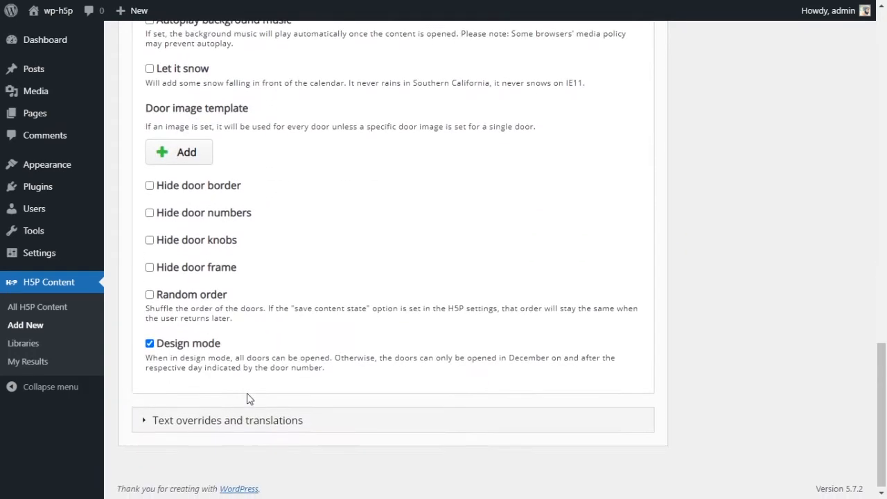
{"action": "left_click", "coordinate": [200, 417]}
- Turn off the toolbar display below the content and create the Advent Calendar
{"action": "scroll", "coordinate": [478, 392], "scroll_direction": "up", "scroll_amount": 20}
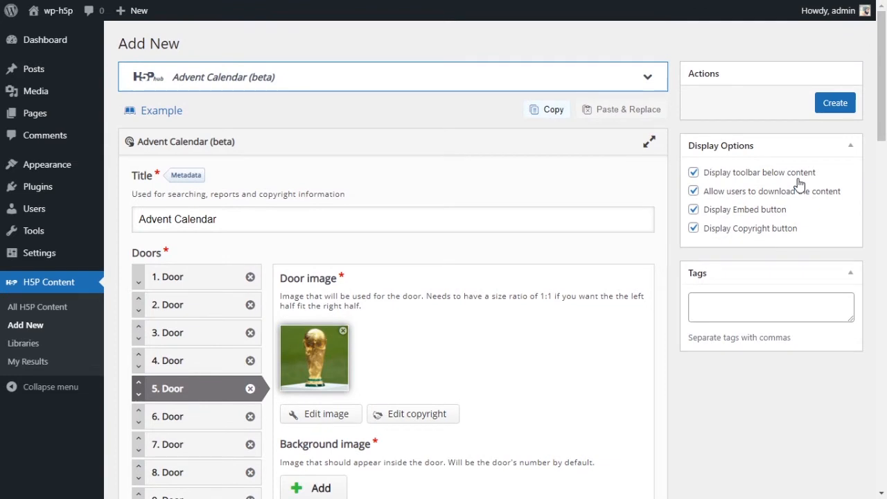
{"action": "left_click", "coordinate": [694, 173]}
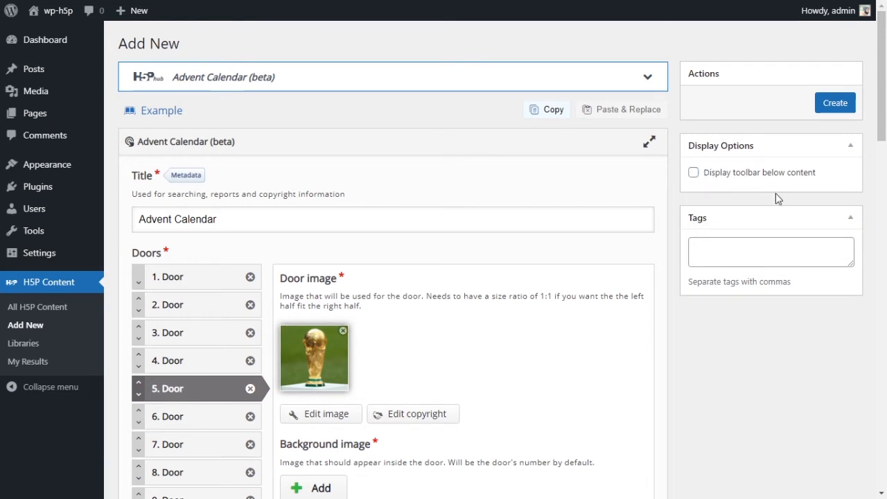
{"action": "left_click", "coordinate": [830, 109]}
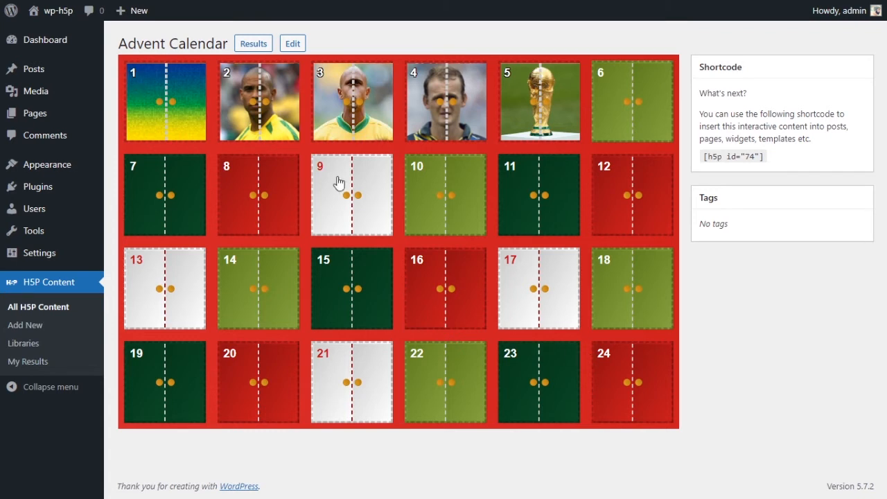
- Test the calendar by opening door 1, viewing and closing its team photo twice, and opening door 2
{"action": "left_click", "coordinate": [176, 93]}
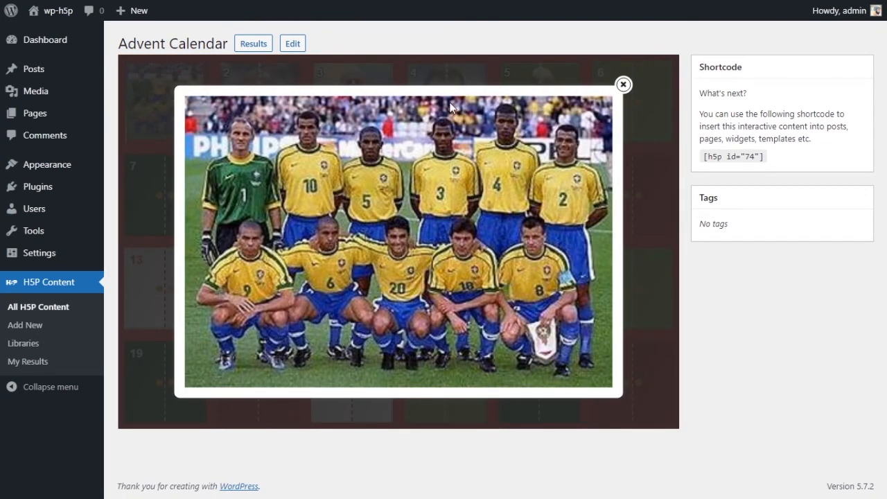
{"action": "left_click", "coordinate": [624, 84]}
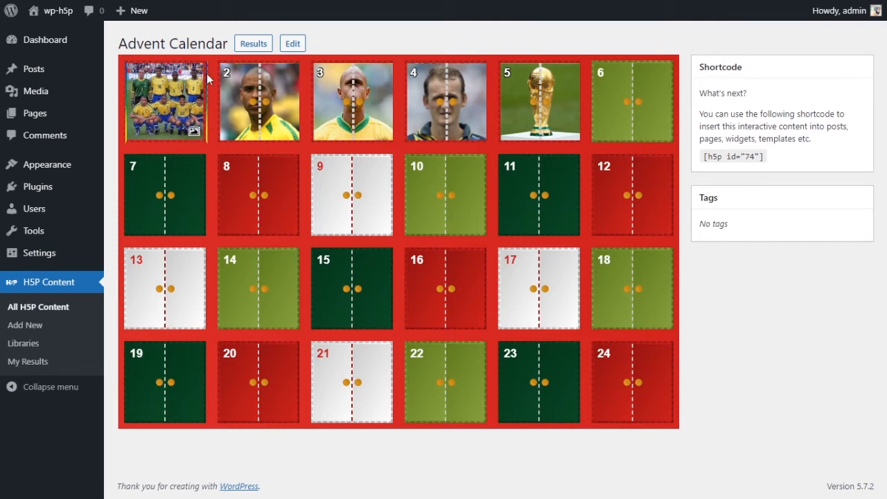
{"action": "left_click", "coordinate": [164, 102]}
{"action": "left_click", "coordinate": [622, 86]}
{"action": "left_click", "coordinate": [257, 87]}
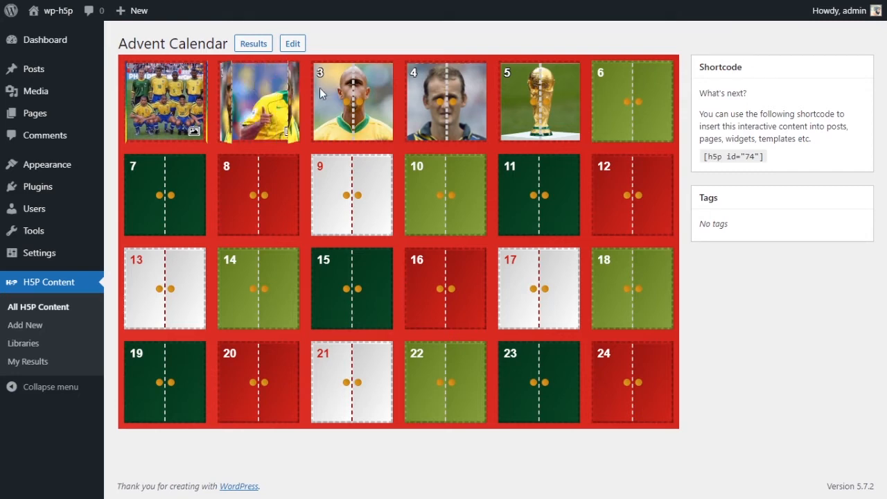
- Read through door 2's text pop-up about Ronaldo and close it
{"action": "scroll", "coordinate": [469, 200], "scroll_direction": "down", "scroll_amount": 3}
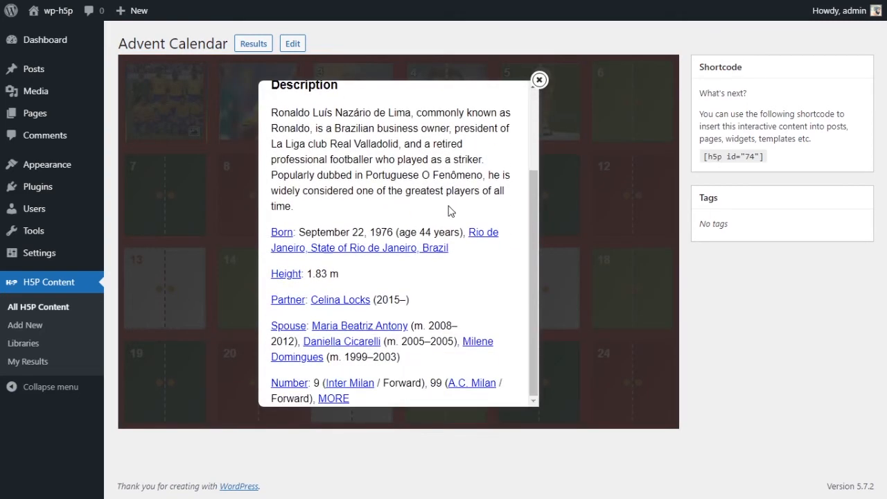
{"action": "scroll", "coordinate": [451, 212], "scroll_direction": "up", "scroll_amount": 3}
{"action": "scroll", "coordinate": [334, 201], "scroll_direction": "down", "scroll_amount": 3}
{"action": "scroll", "coordinate": [349, 204], "scroll_direction": "up", "scroll_amount": 3}
{"action": "left_click", "coordinate": [539, 80]}
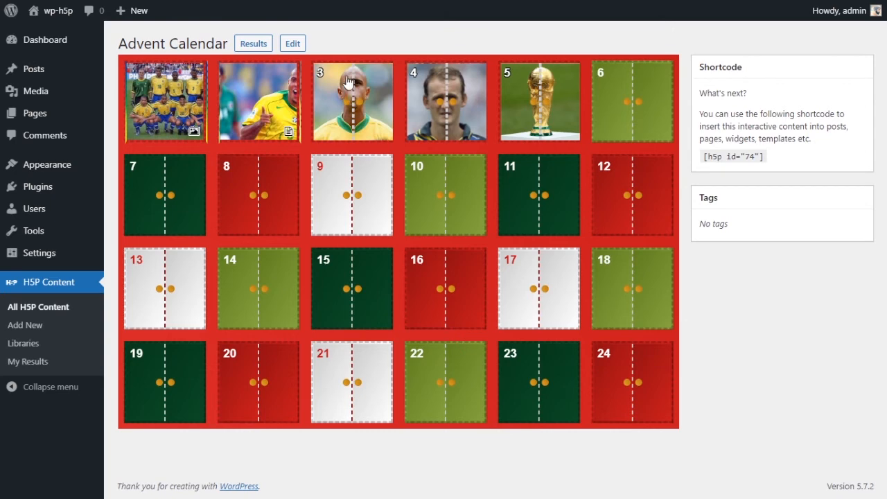
- Open door 3, read through its Roberto Carlos text pop-up, and close it
{"action": "left_click", "coordinate": [371, 86]}
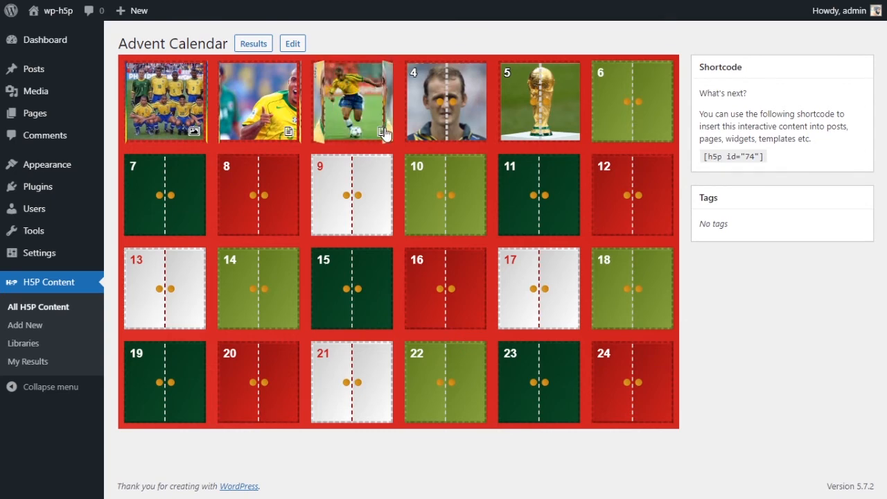
{"action": "scroll", "coordinate": [495, 239], "scroll_direction": "down", "scroll_amount": 1}
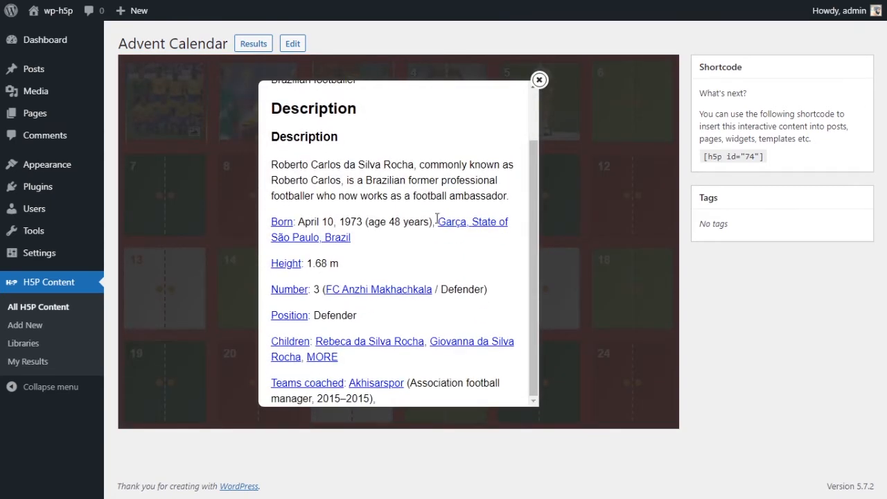
{"action": "scroll", "coordinate": [444, 222], "scroll_direction": "up", "scroll_amount": 1}
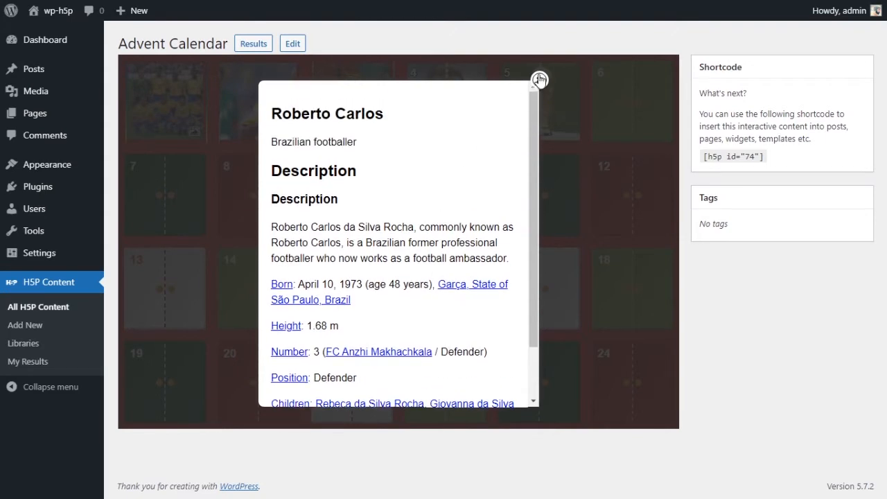
{"action": "left_click", "coordinate": [538, 80]}
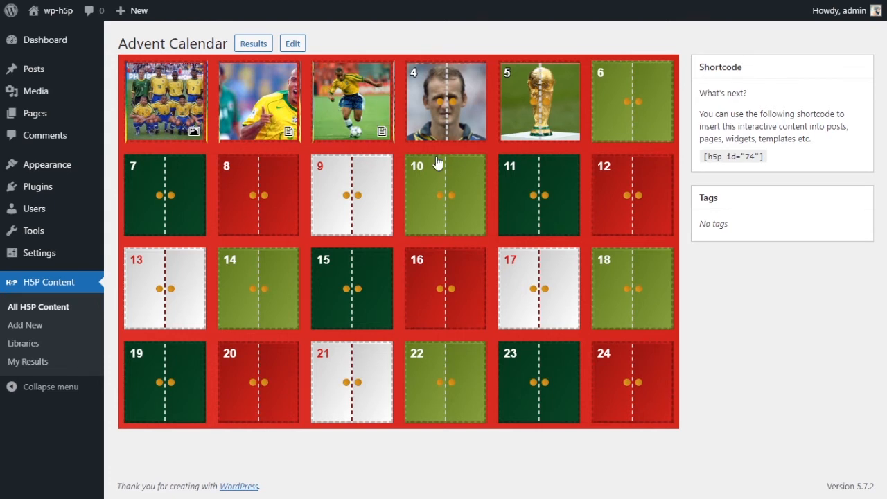
- Open door 4, skip its video ahead to about 0:25, pause it, and close the pop-up
{"action": "left_click", "coordinate": [450, 92]}
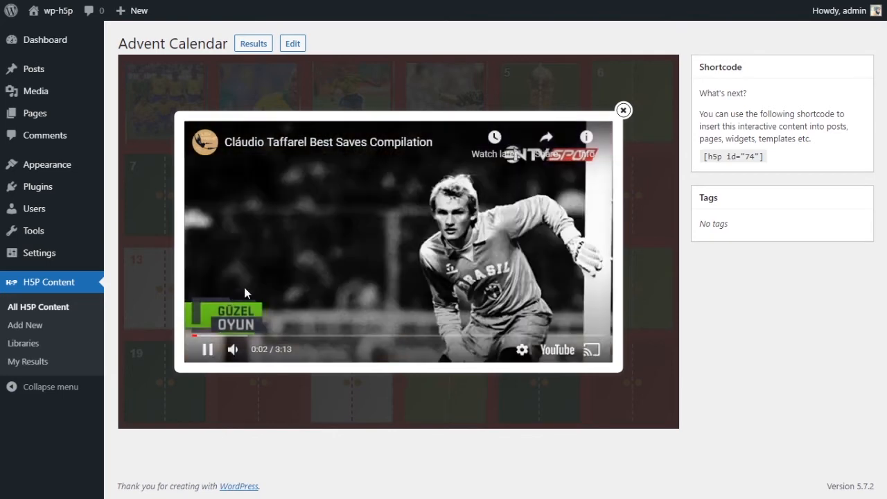
{"action": "left_click", "coordinate": [228, 337]}
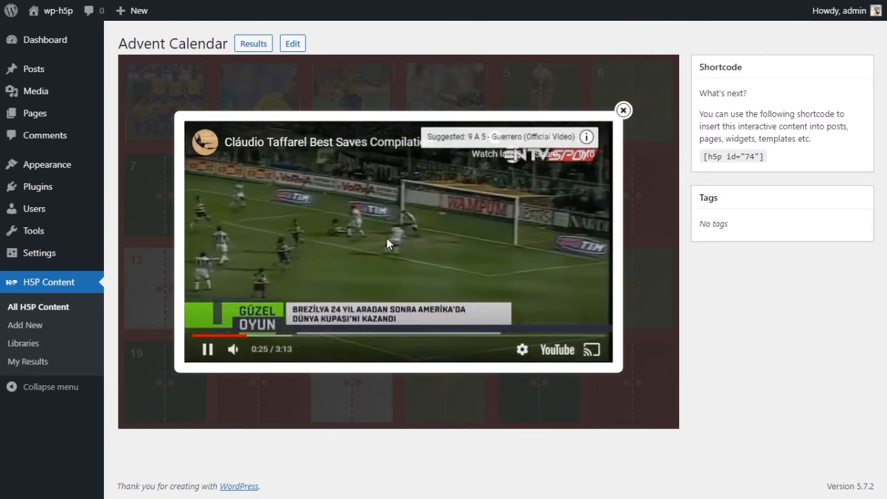
{"action": "left_click", "coordinate": [387, 238]}
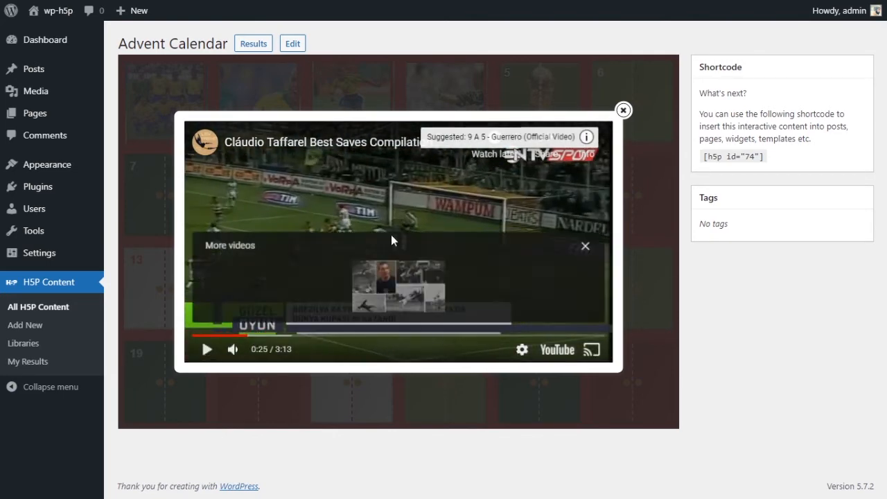
{"action": "left_click", "coordinate": [623, 110]}
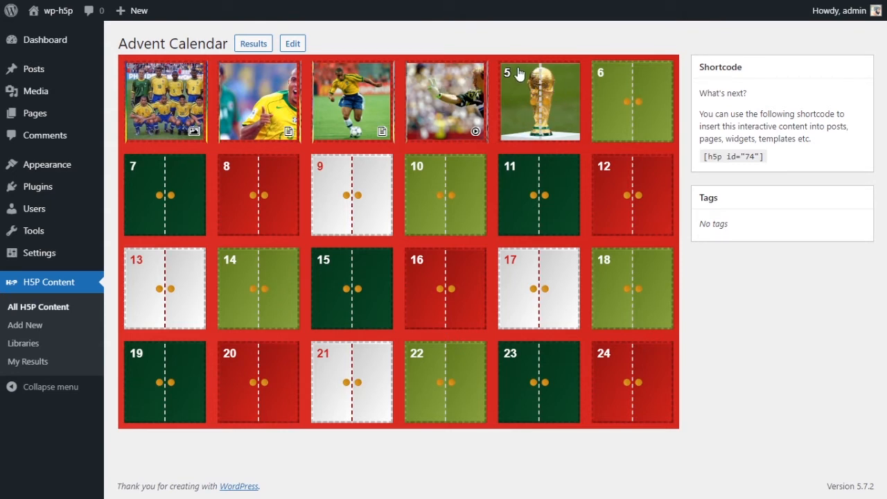
- Open door 5, look over the linked Brazil World Cup Blog page, and return to the calendar
{"action": "left_click", "coordinate": [548, 102]}
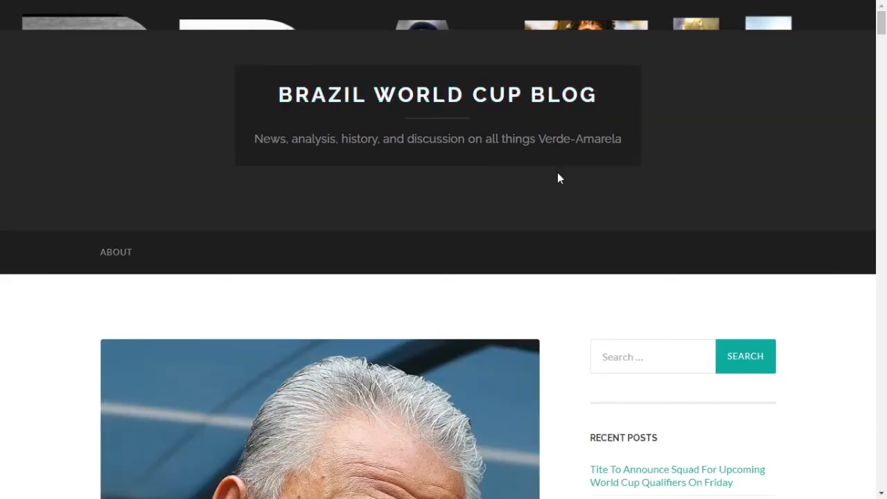
{"action": "scroll", "coordinate": [546, 168], "scroll_direction": "down", "scroll_amount": 5}
{"action": "scroll", "coordinate": [546, 168], "scroll_direction": "up", "scroll_amount": 6}
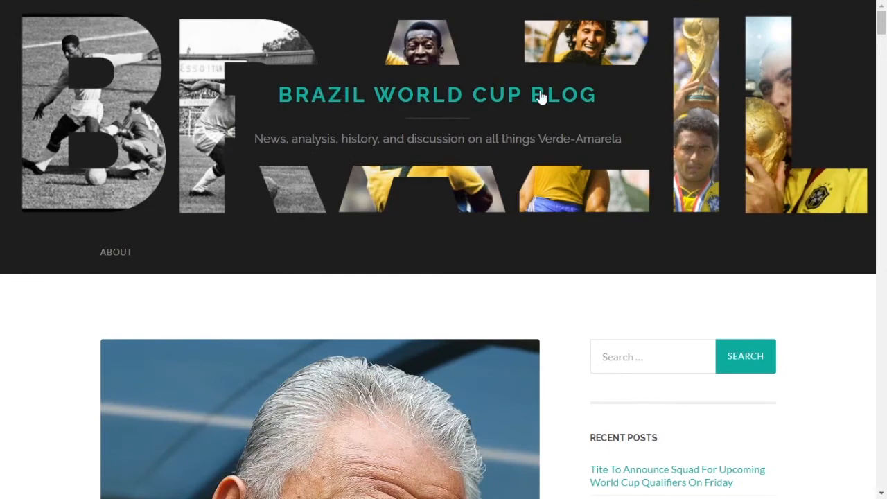
{"action": "key", "text": "ctrl+w"}
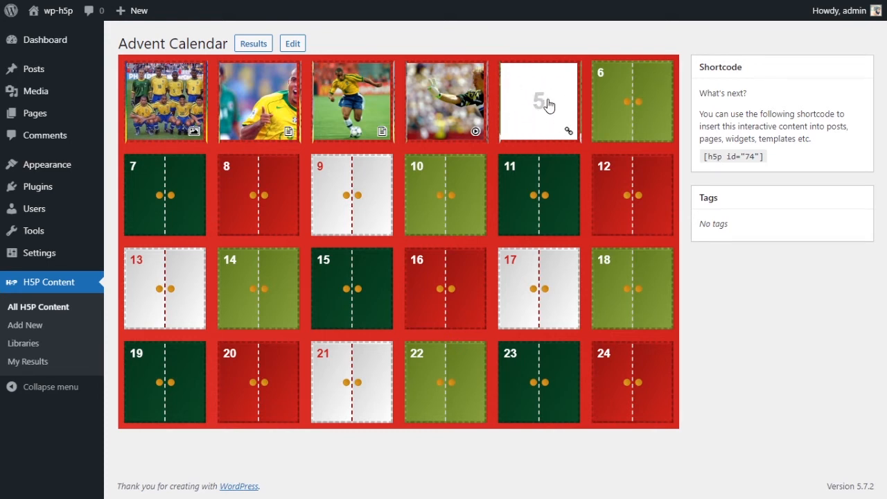
- Test the unconfigured doors 6, 11, 24 and 20 by opening each one and closing its pop-up
{"action": "left_click", "coordinate": [628, 99]}
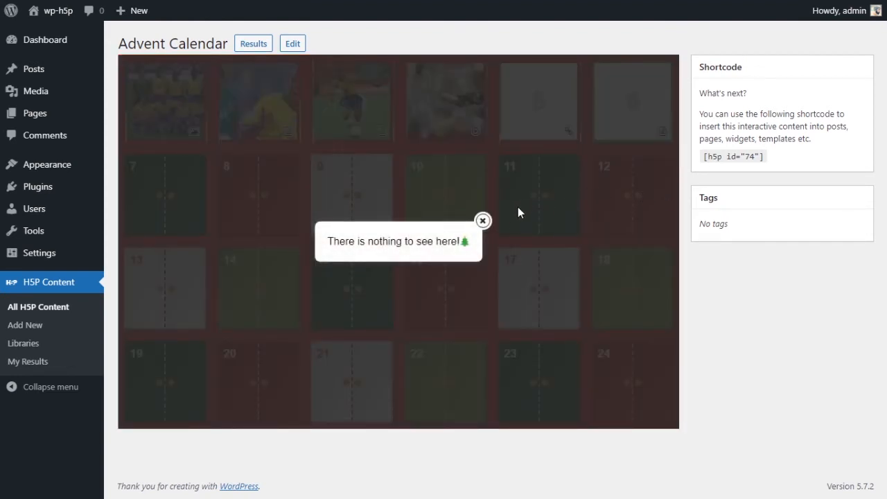
{"action": "left_click", "coordinate": [482, 220]}
{"action": "left_click", "coordinate": [563, 217]}
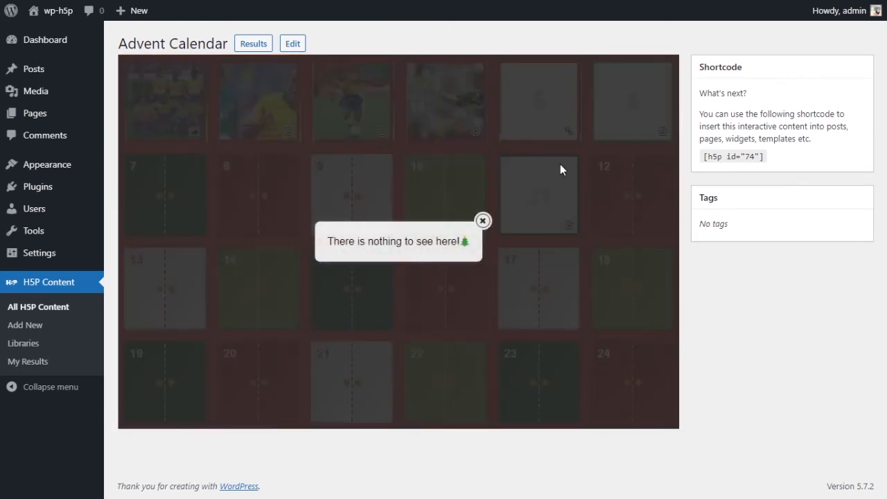
{"action": "left_click", "coordinate": [483, 220]}
{"action": "left_click", "coordinate": [612, 358]}
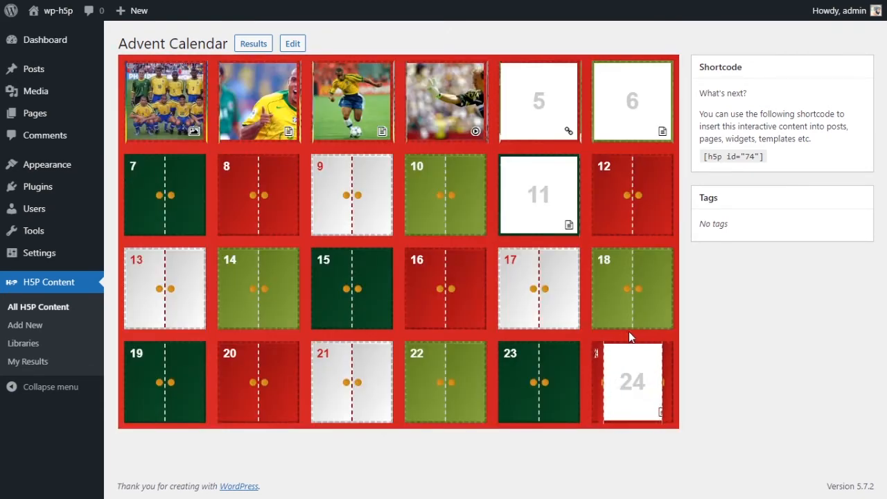
{"action": "left_click", "coordinate": [483, 220]}
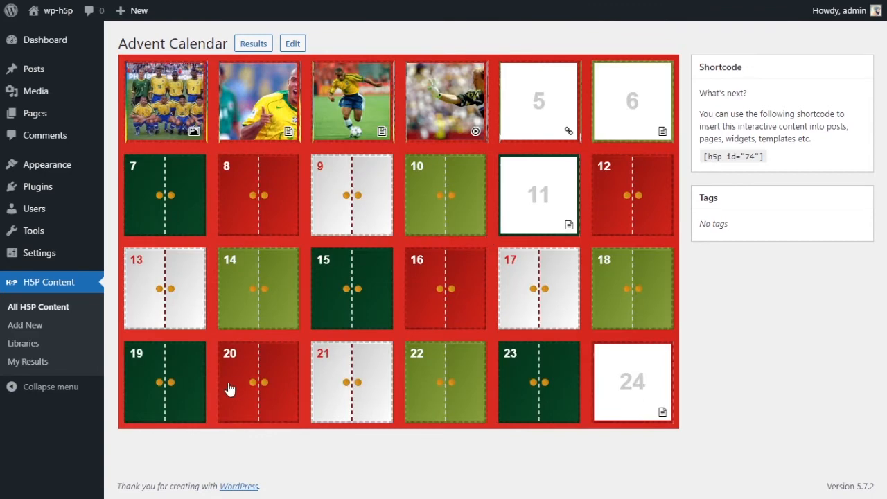
{"action": "left_click", "coordinate": [230, 387]}
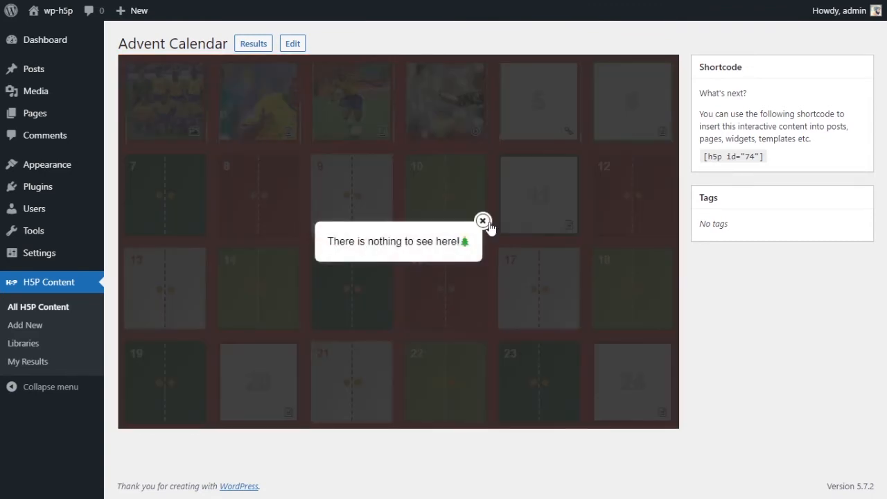
{"action": "left_click", "coordinate": [483, 220]}
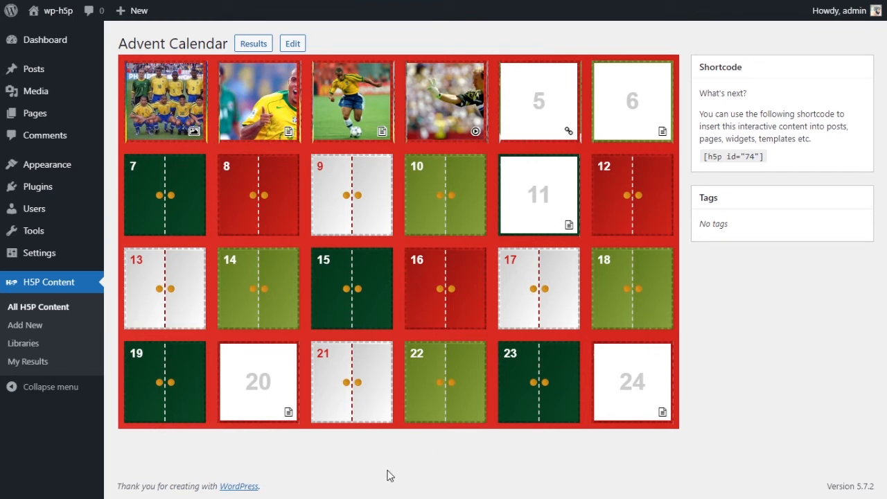
- Open the Advent Calendar for editing and show door 3's settings
{"action": "left_click", "coordinate": [293, 43]}
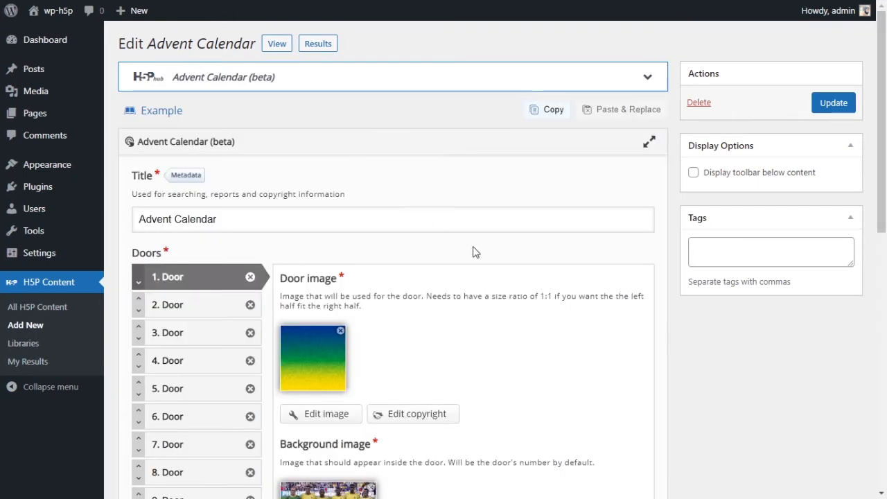
{"action": "scroll", "coordinate": [474, 253], "scroll_direction": "down", "scroll_amount": 2}
{"action": "left_click", "coordinate": [170, 205]}
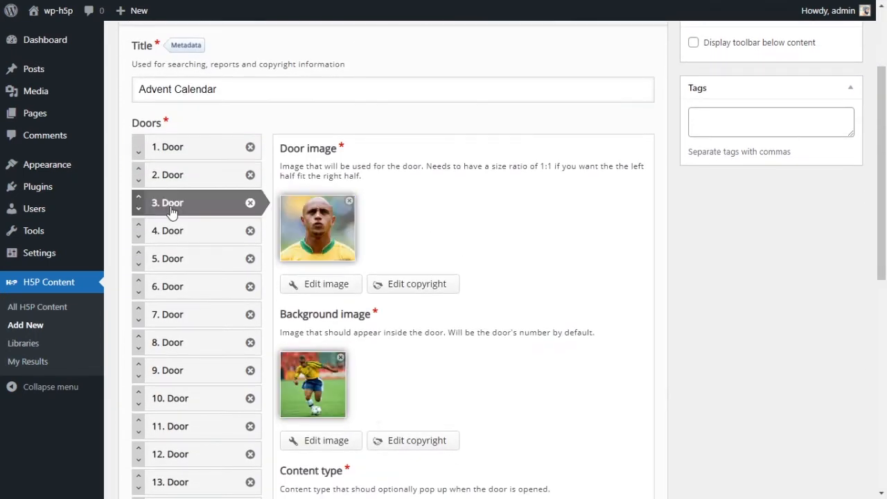
- Crop door 3's door image slightly around the edges, keeping the player's head and shoulders in frame
{"action": "left_click", "coordinate": [311, 286]}
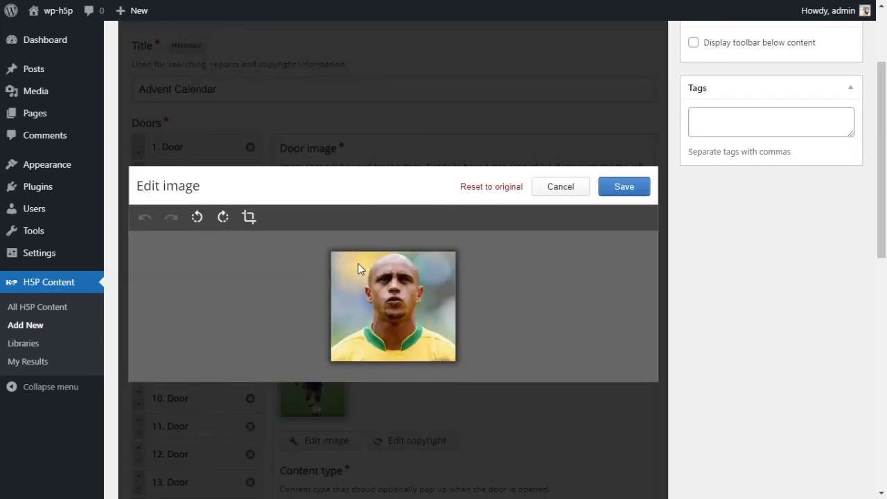
{"action": "left_click", "coordinate": [249, 217]}
{"action": "left_click_drag", "start_coordinate": [351, 261], "coordinate": [442, 360]}
{"action": "mouse_move", "coordinate": [415, 313]}
{"action": "left_mouse_down"}
{"action": "mouse_move", "coordinate": [396, 305]}
{"action": "mouse_move", "coordinate": [416, 305]}
{"action": "left_mouse_up"}
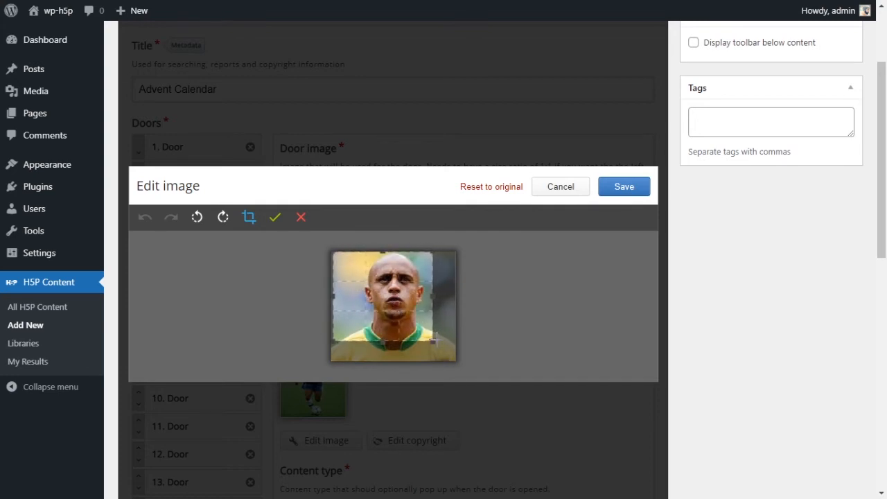
{"action": "left_click_drag", "start_coordinate": [432, 340], "coordinate": [451, 362]}
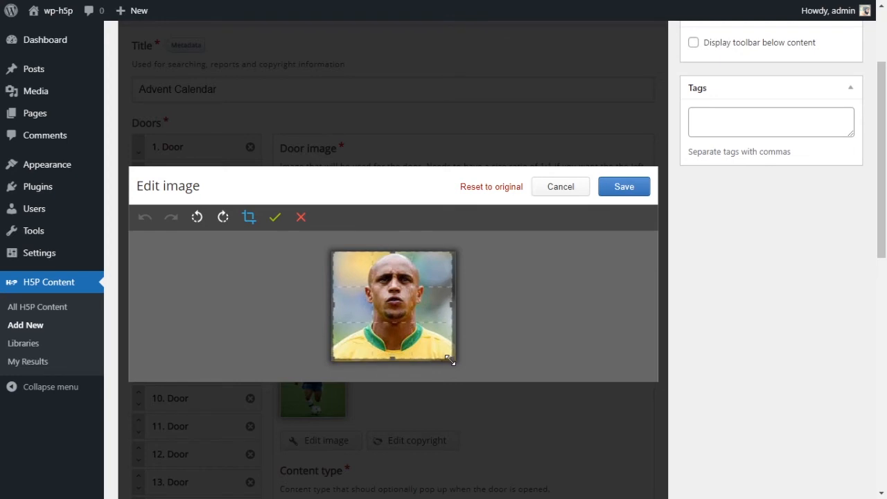
{"action": "left_click_drag", "start_coordinate": [415, 324], "coordinate": [414, 322]}
{"action": "left_click", "coordinate": [276, 218]}
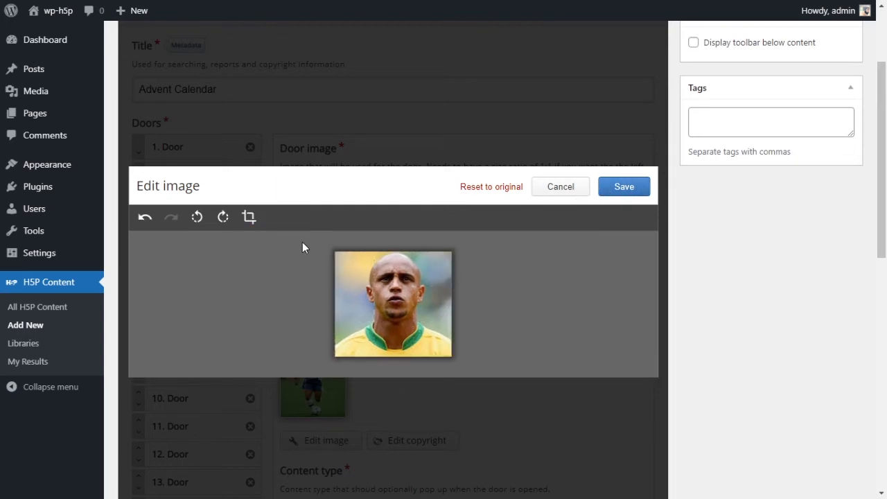
{"action": "left_click", "coordinate": [249, 217]}
{"action": "left_click_drag", "start_coordinate": [340, 254], "coordinate": [461, 372]}
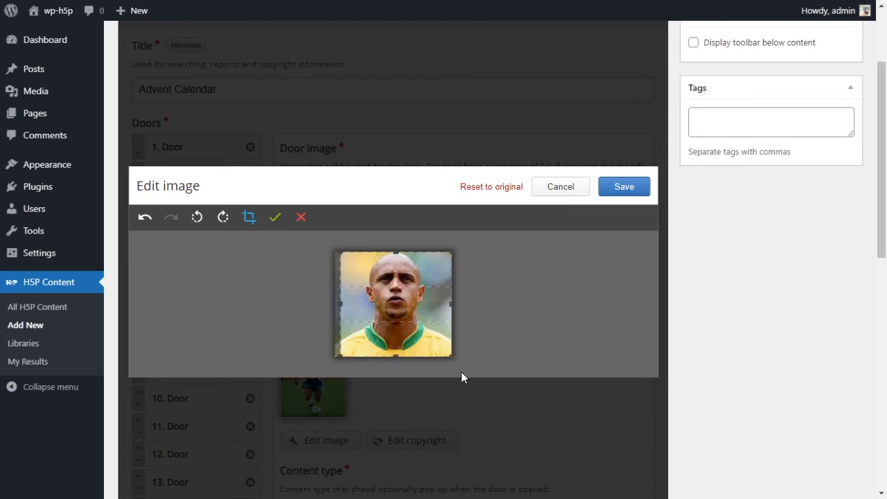
{"action": "left_click", "coordinate": [249, 216]}
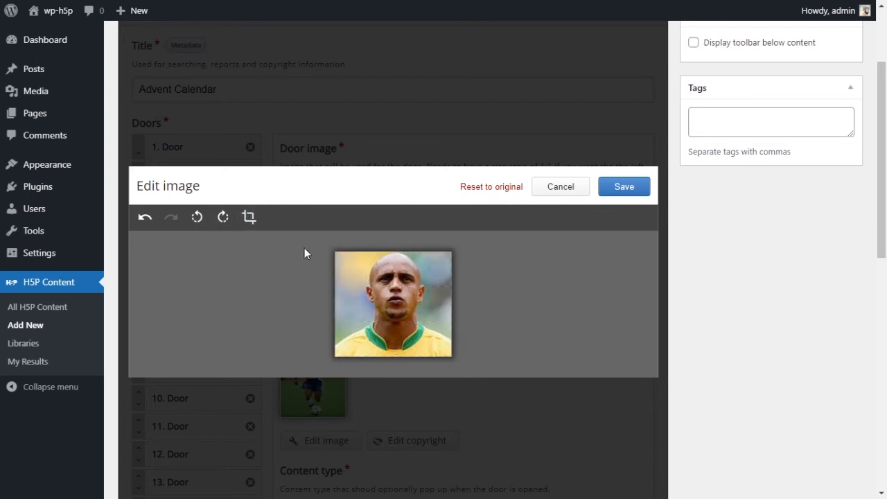
- Crop a narrow strip off the left side of door 3's door image and save the edited image
{"action": "left_click", "coordinate": [249, 218]}
{"action": "left_click_drag", "start_coordinate": [343, 253], "coordinate": [540, 375]}
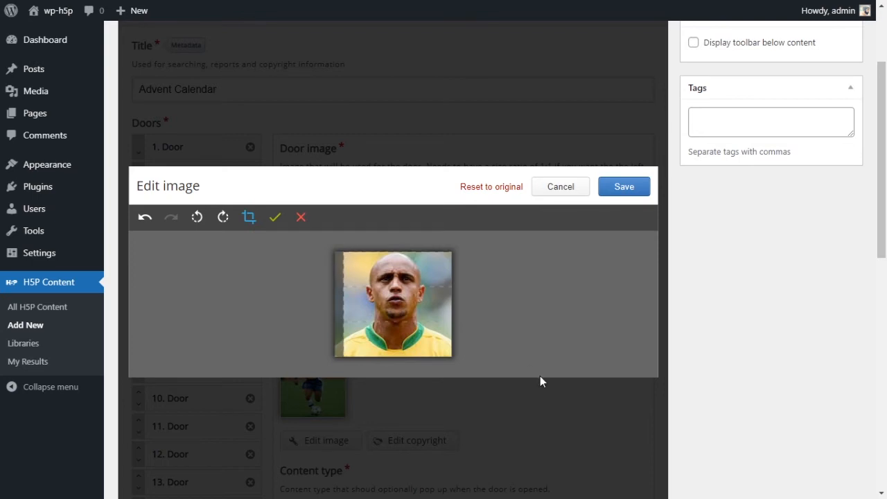
{"action": "left_click", "coordinate": [275, 216]}
{"action": "left_click", "coordinate": [625, 196]}
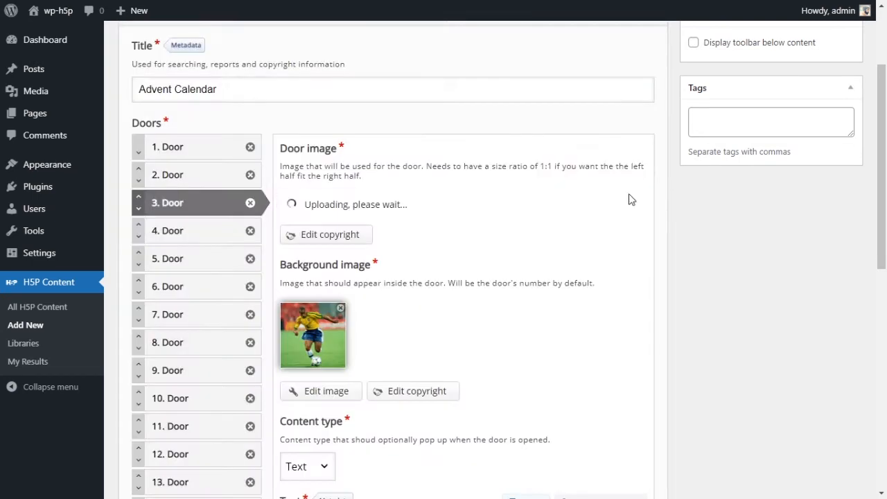
- Upload the blue and pink marbled picture as the calendar background image in the behavioural settings
{"action": "scroll", "coordinate": [408, 230], "scroll_direction": "down", "scroll_amount": 2}
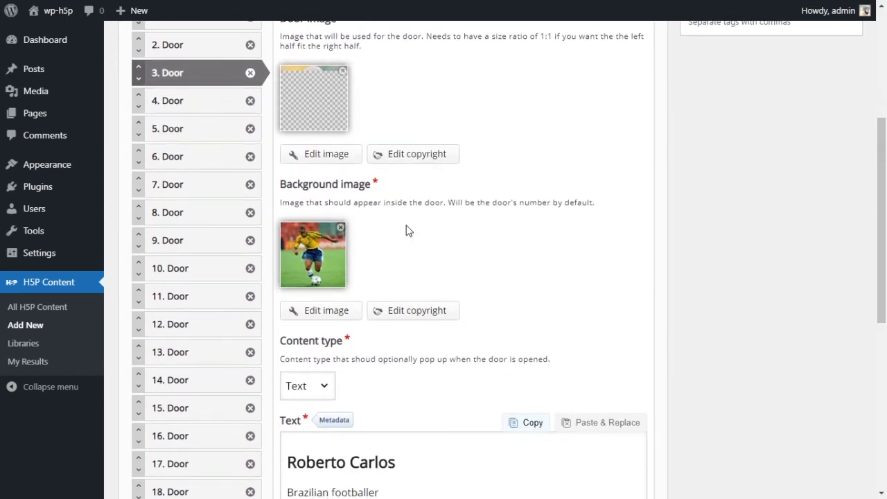
{"action": "scroll", "coordinate": [173, 212], "scroll_direction": "down", "scroll_amount": 6}
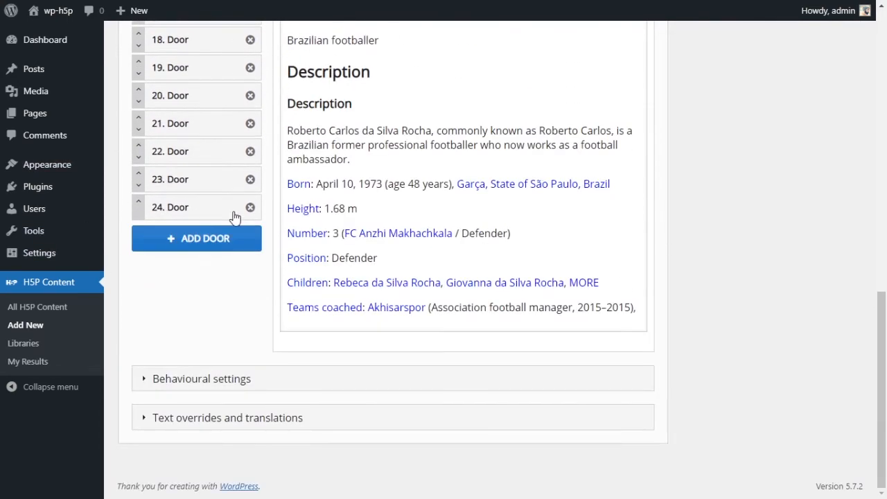
{"action": "left_click", "coordinate": [187, 379]}
{"action": "scroll", "coordinate": [233, 347], "scroll_direction": "down", "scroll_amount": 4}
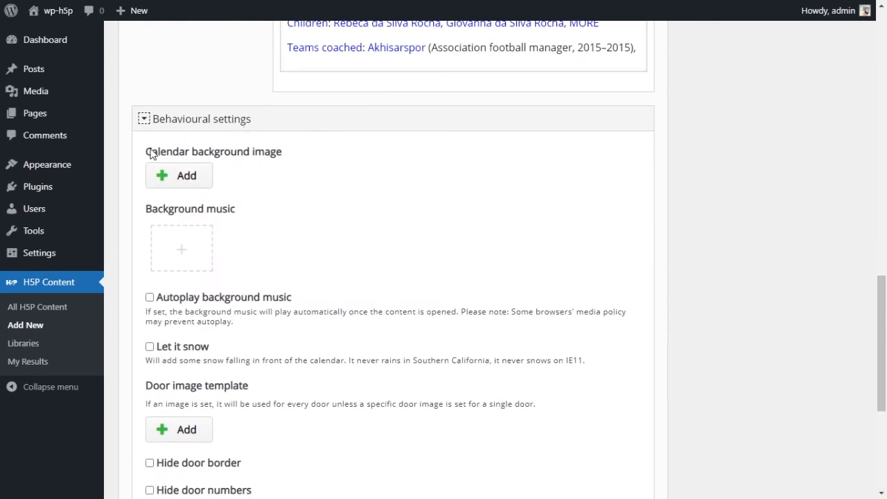
{"action": "left_click_drag", "start_coordinate": [151, 152], "coordinate": [267, 156]}
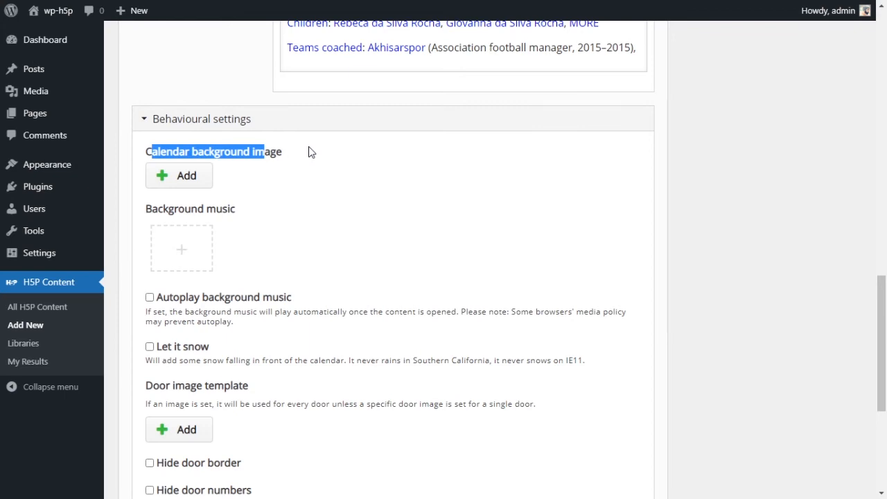
{"action": "left_click", "coordinate": [189, 175]}
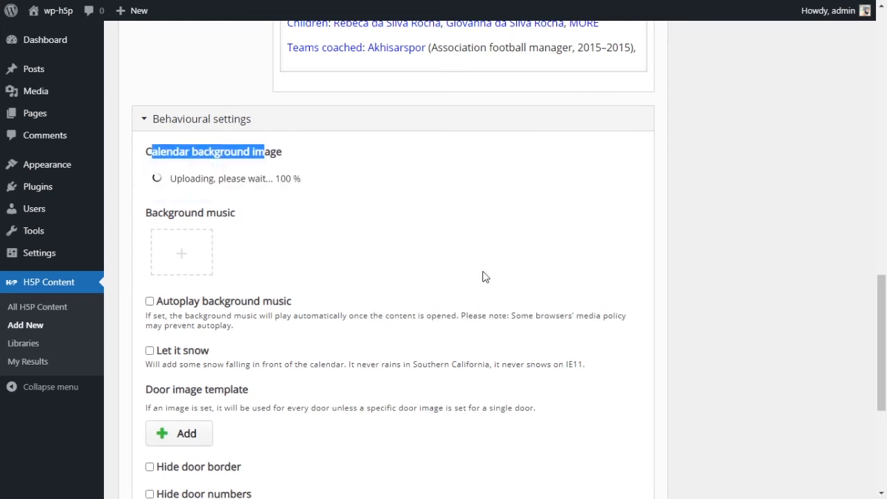
{"action": "left_click", "coordinate": [428, 202]}
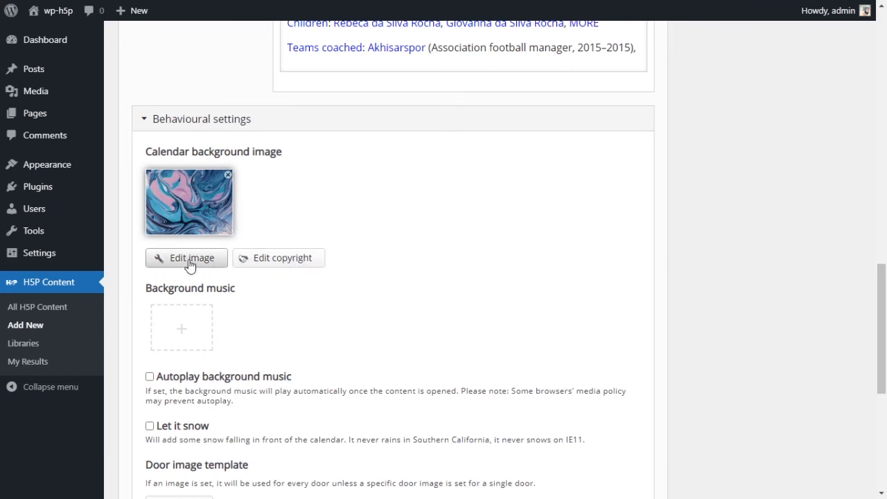
{"action": "scroll", "coordinate": [208, 222], "scroll_direction": "down", "scroll_amount": 2}
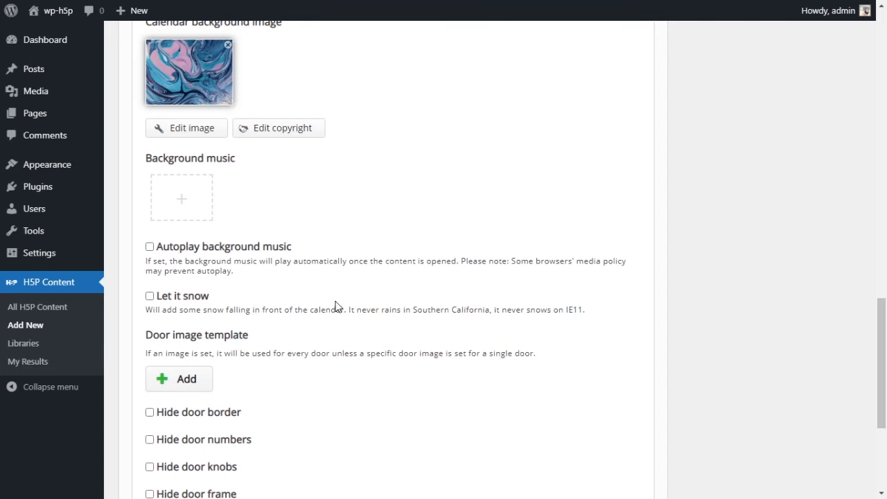
{"action": "scroll", "coordinate": [336, 305], "scroll_direction": "down", "scroll_amount": 1}
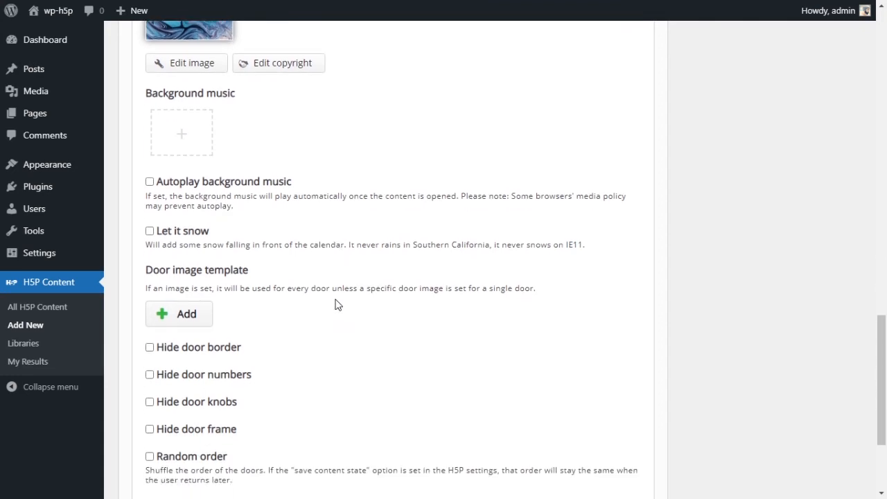
{"action": "left_click", "coordinate": [149, 232]}
{"action": "left_click", "coordinate": [149, 231]}
- Upload a plain white image as the door image template in the behavioural settings
{"action": "scroll", "coordinate": [416, 287], "scroll_direction": "down", "scroll_amount": 2}
{"action": "scroll", "coordinate": [415, 287], "scroll_direction": "up", "scroll_amount": 1}
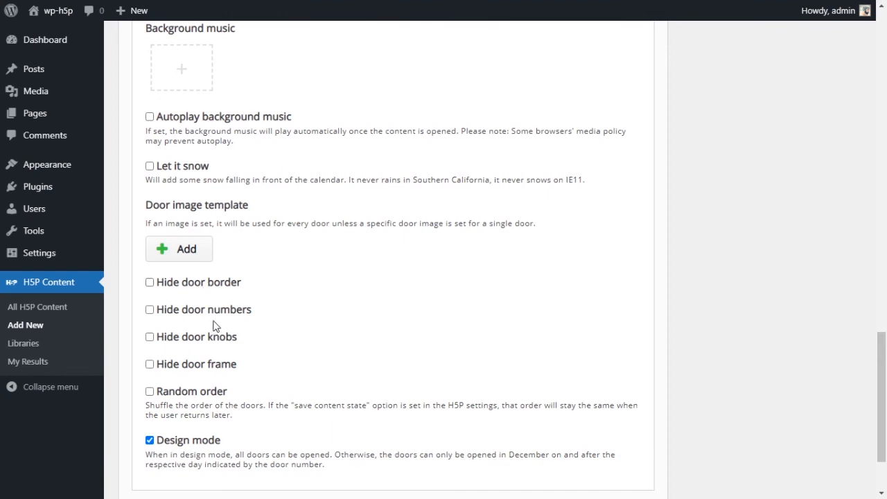
{"action": "left_click_drag", "start_coordinate": [147, 205], "coordinate": [250, 205]}
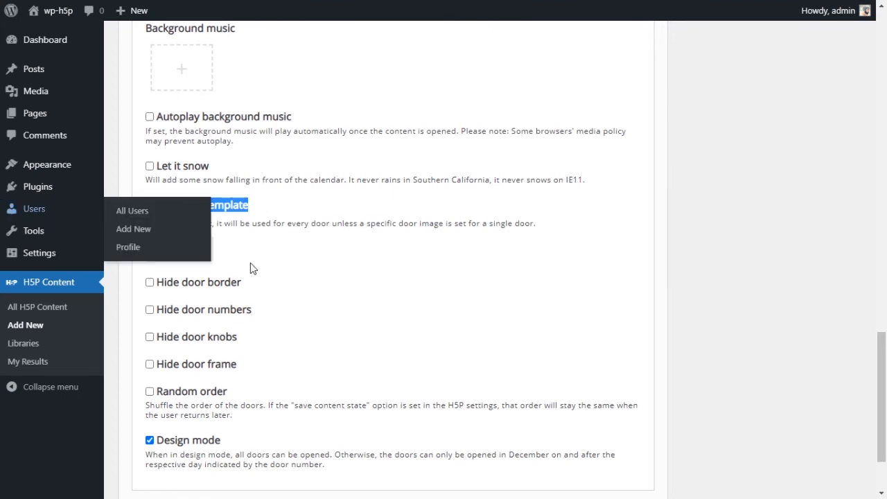
{"action": "left_click", "coordinate": [198, 250]}
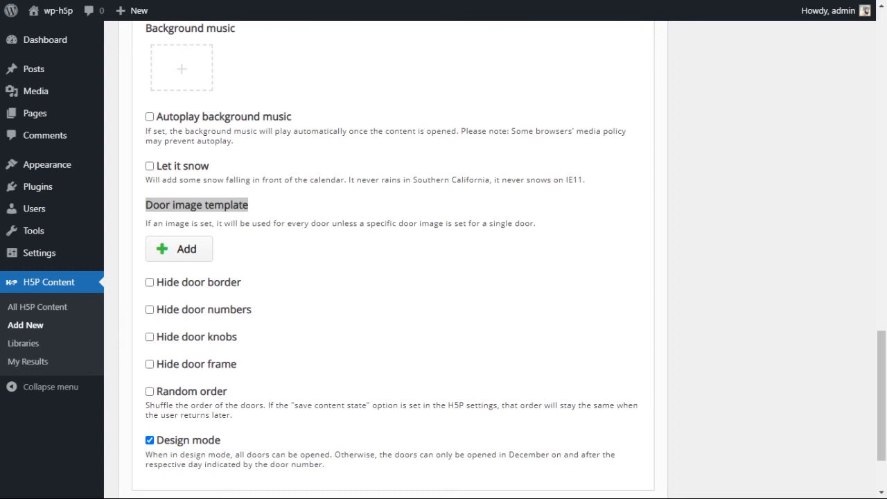
{"action": "left_click", "coordinate": [179, 249]}
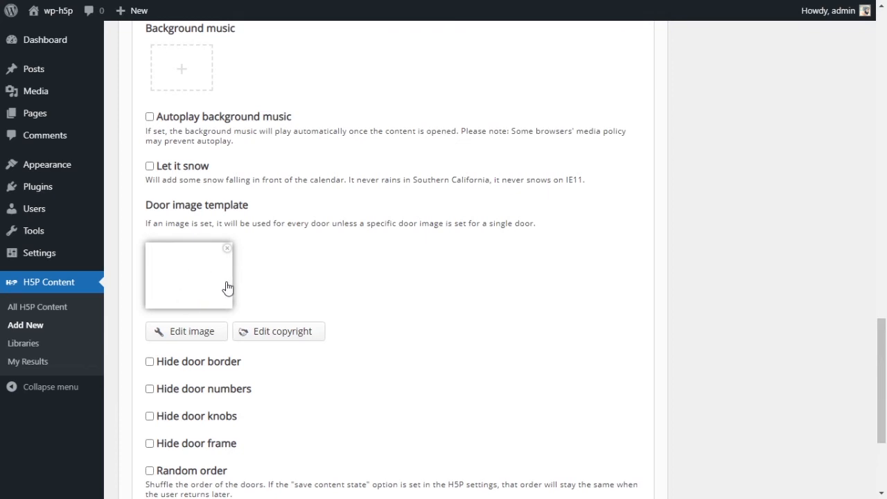
- Remove the marbled calendar background image and upload a plain white image in its place
{"action": "scroll", "coordinate": [228, 289], "scroll_direction": "up", "scroll_amount": 3}
{"action": "scroll", "coordinate": [228, 178], "scroll_direction": "up", "scroll_amount": 1}
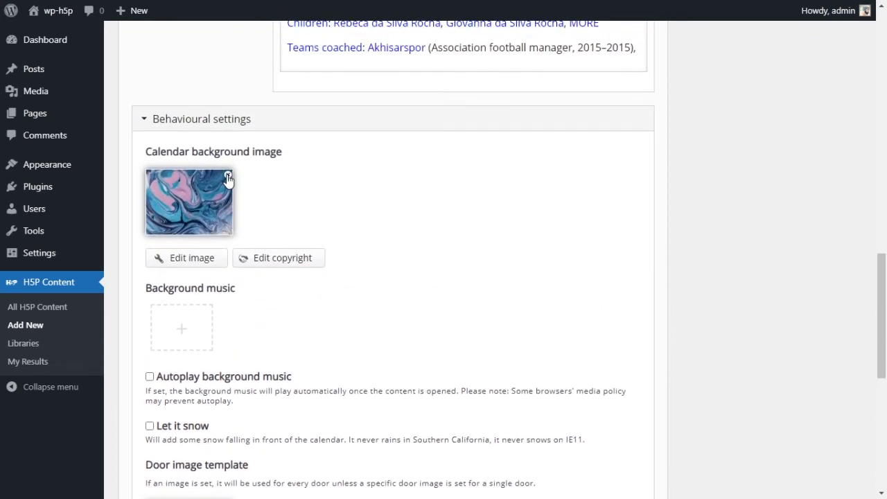
{"action": "left_click", "coordinate": [228, 178]}
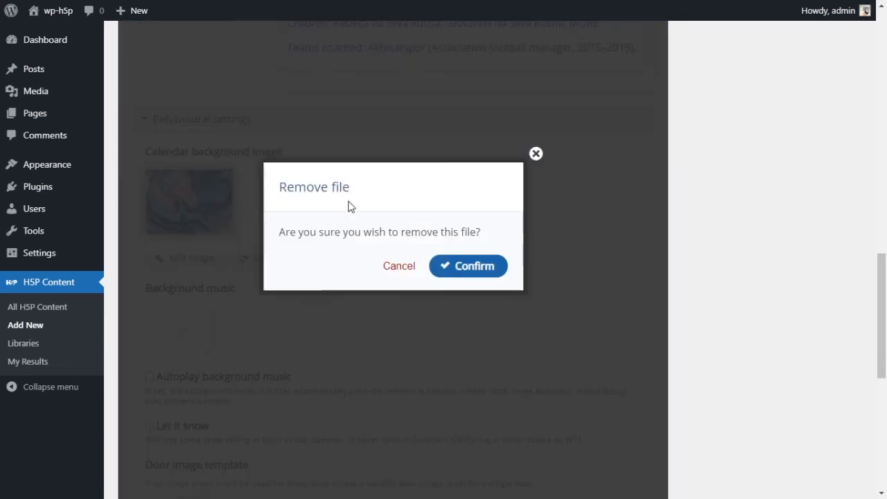
{"action": "left_click", "coordinate": [479, 269]}
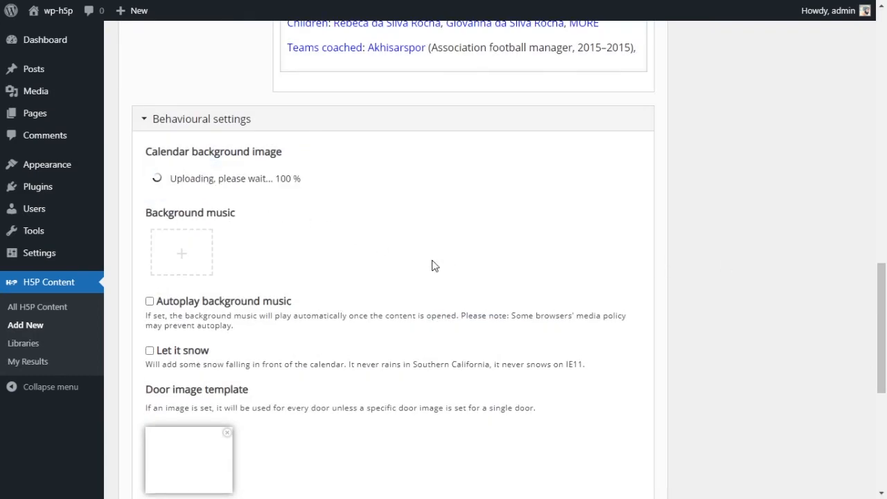
- Enable hiding of the door numbers and door knobs in the behavioural settings
{"action": "scroll", "coordinate": [396, 228], "scroll_direction": "down", "scroll_amount": 3}
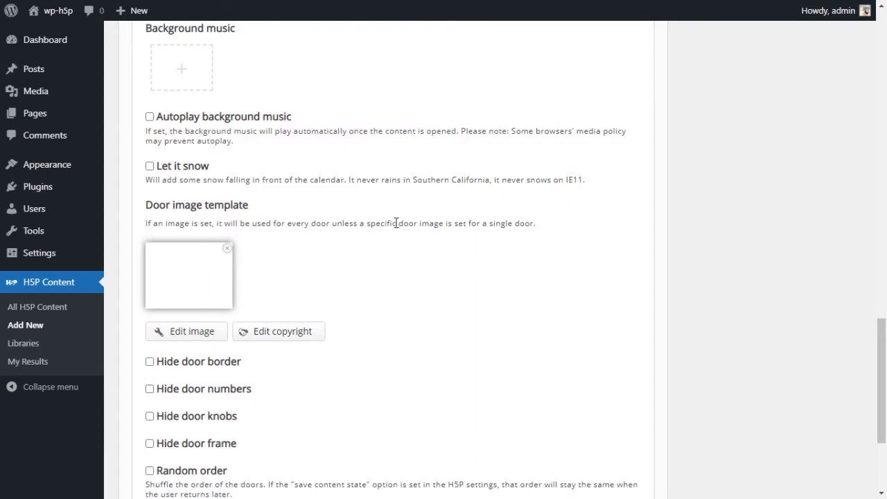
{"action": "scroll", "coordinate": [396, 223], "scroll_direction": "down", "scroll_amount": 2}
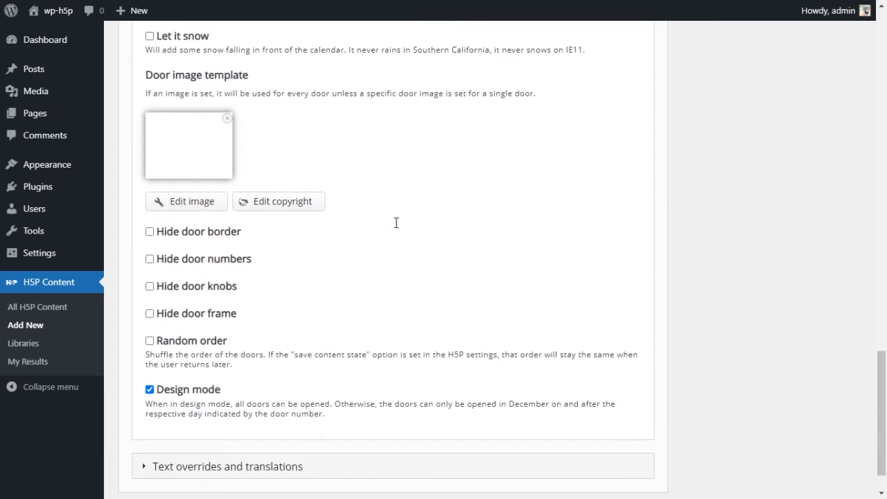
{"action": "scroll", "coordinate": [346, 243], "scroll_direction": "down", "scroll_amount": 1}
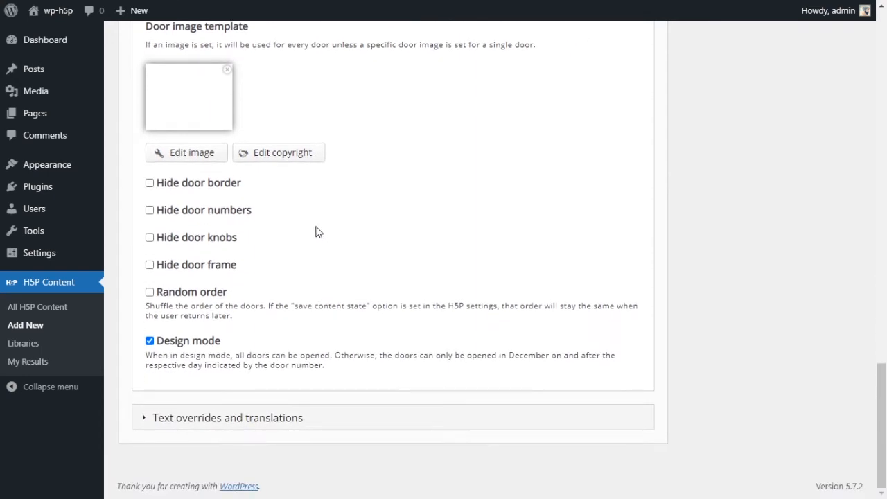
{"action": "left_click", "coordinate": [186, 215]}
{"action": "left_click", "coordinate": [186, 244]}
{"action": "left_click_drag", "start_coordinate": [355, 375], "coordinate": [138, 358]}
{"action": "left_click", "coordinate": [143, 358]}
{"action": "left_click", "coordinate": [193, 340]}
{"action": "left_click", "coordinate": [172, 341]}
- Save the changed Advent Calendar by updating the content
{"action": "scroll", "coordinate": [400, 386], "scroll_direction": "up", "scroll_amount": 4}
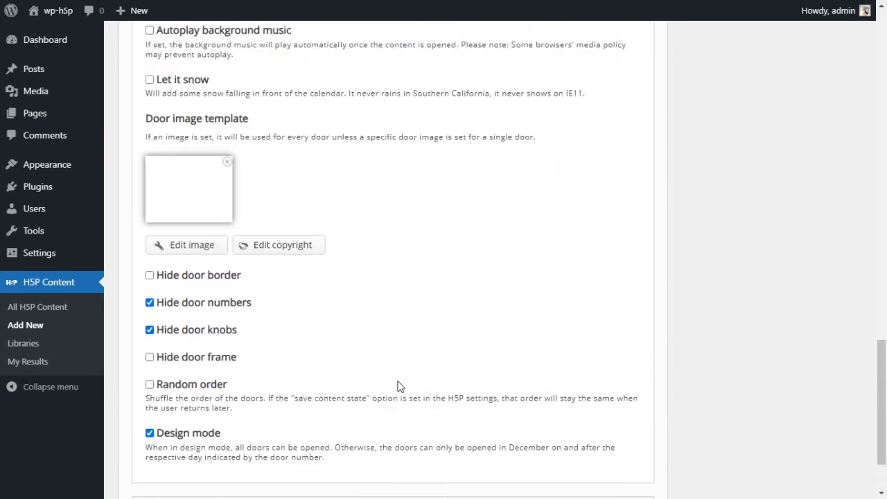
{"action": "scroll", "coordinate": [400, 386], "scroll_direction": "up", "scroll_amount": 1}
{"action": "scroll", "coordinate": [400, 386], "scroll_direction": "up", "scroll_amount": 1}
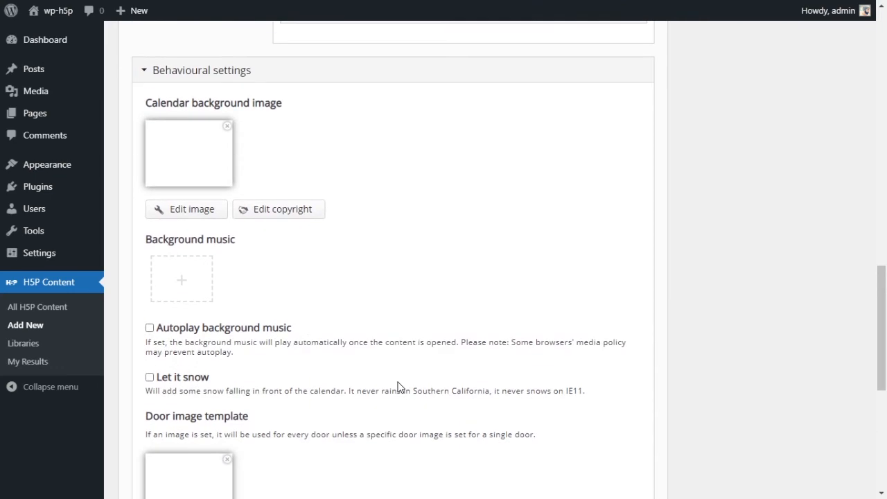
{"action": "scroll", "coordinate": [397, 386], "scroll_direction": "up", "scroll_amount": 10}
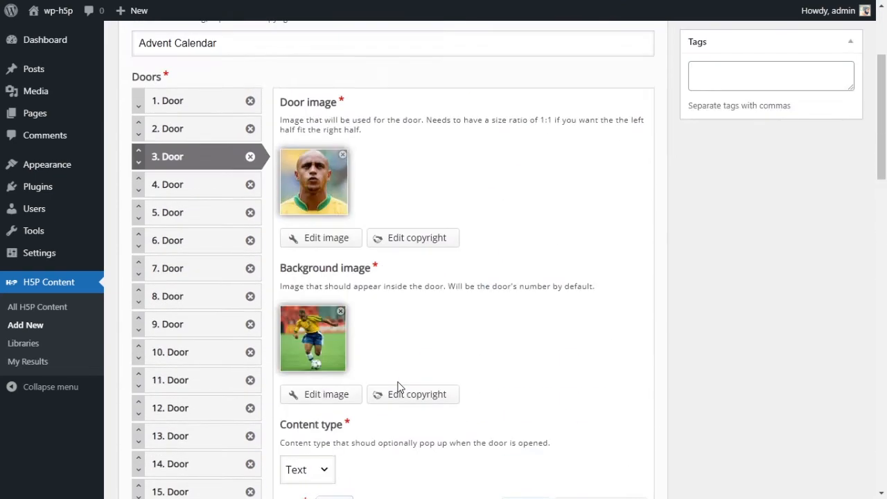
{"action": "scroll", "coordinate": [531, 345], "scroll_direction": "up", "scroll_amount": 5}
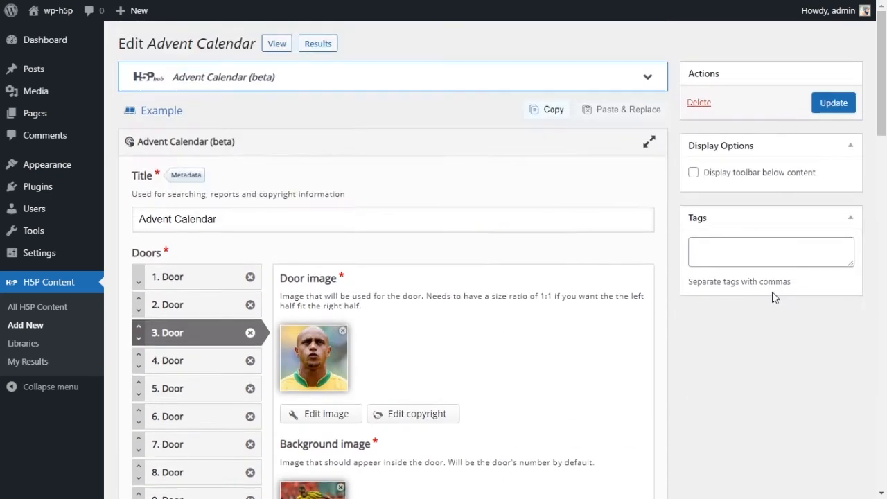
{"action": "left_click", "coordinate": [844, 104]}
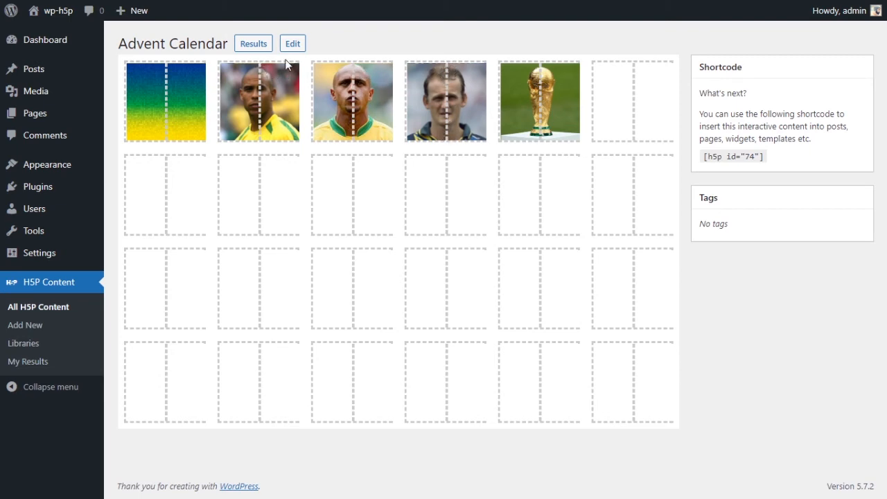
- Test the calendar by opening doors 1 to 4 and closing the pop-up content of each
{"action": "left_click", "coordinate": [185, 114]}
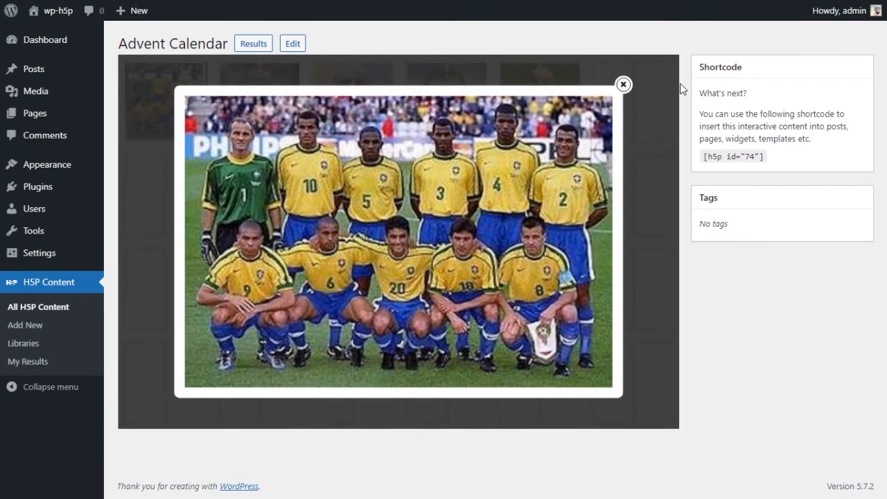
{"action": "left_click", "coordinate": [623, 84]}
{"action": "left_click", "coordinate": [260, 103]}
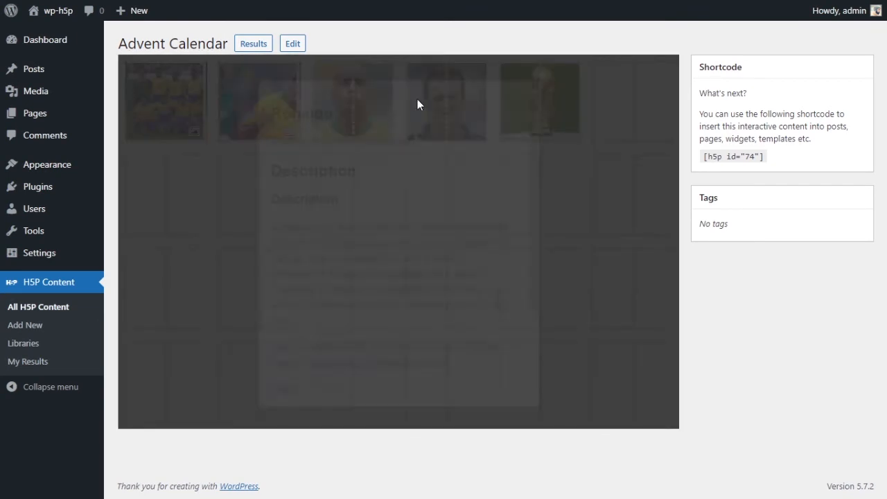
{"action": "left_click", "coordinate": [558, 83]}
{"action": "left_click", "coordinate": [361, 97]}
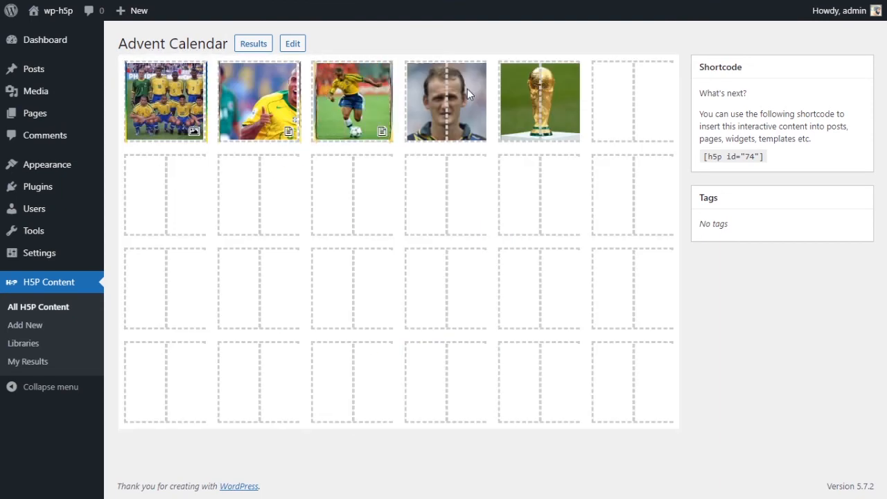
{"action": "left_click", "coordinate": [467, 89]}
{"action": "left_click", "coordinate": [536, 80]}
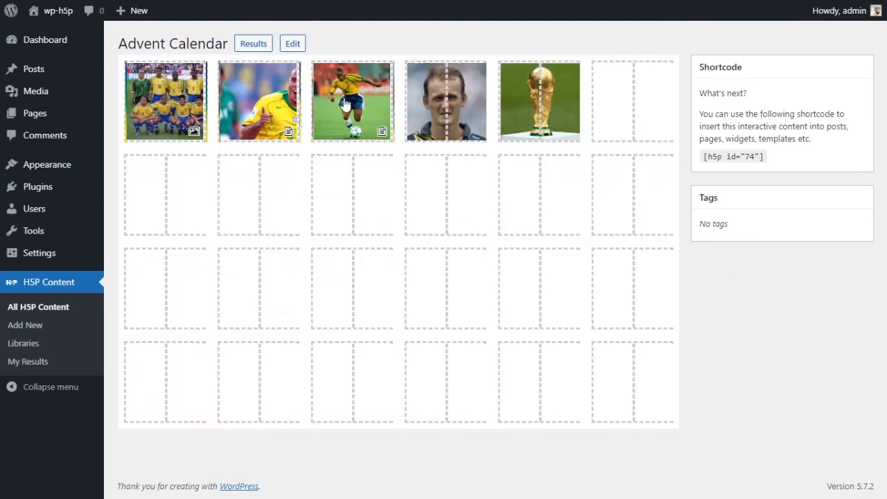
{"action": "left_click", "coordinate": [451, 109]}
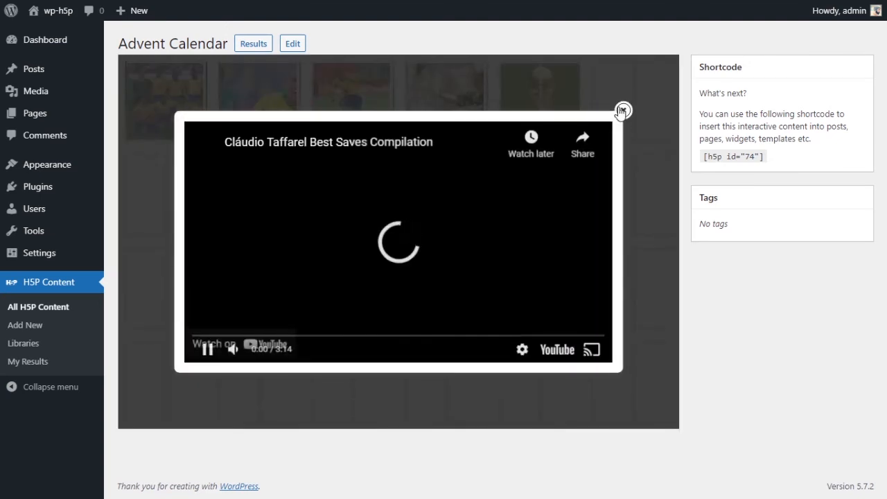
{"action": "left_click", "coordinate": [622, 110]}
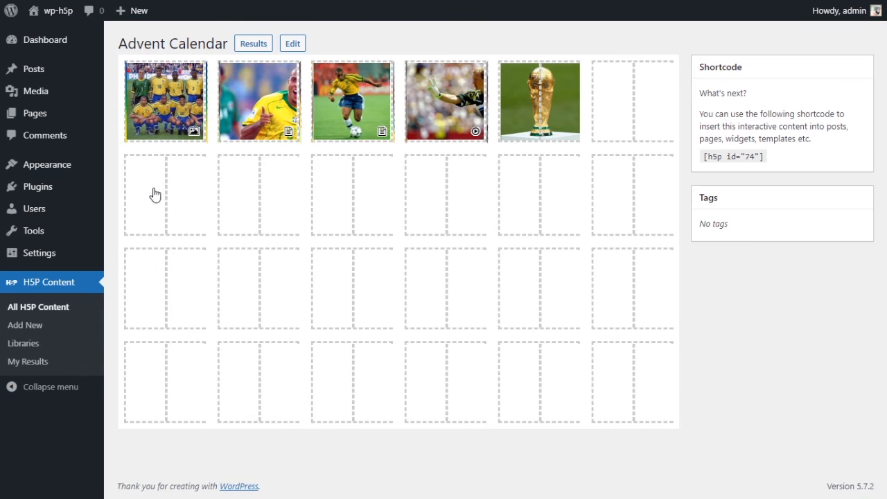
- Open the Advent Calendar for editing and review the images and content set for doors 2, 3 and 4
{"action": "left_click", "coordinate": [293, 47]}
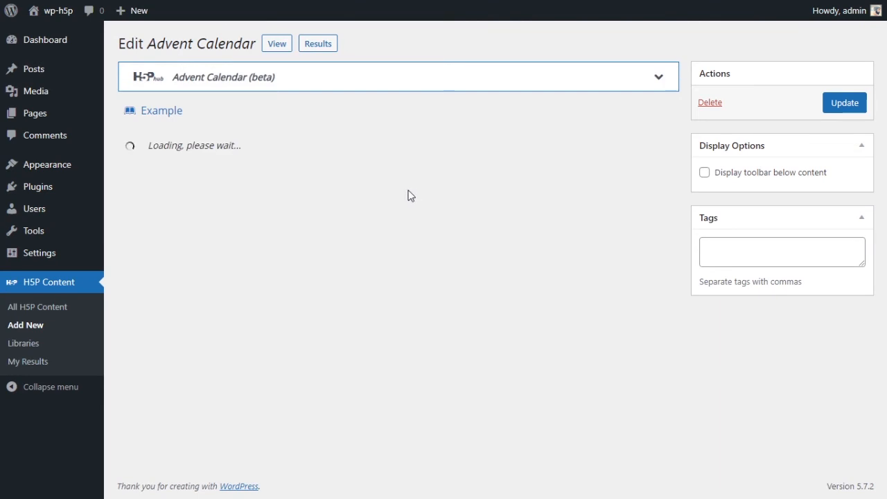
{"action": "scroll", "coordinate": [364, 189], "scroll_direction": "down", "scroll_amount": 2}
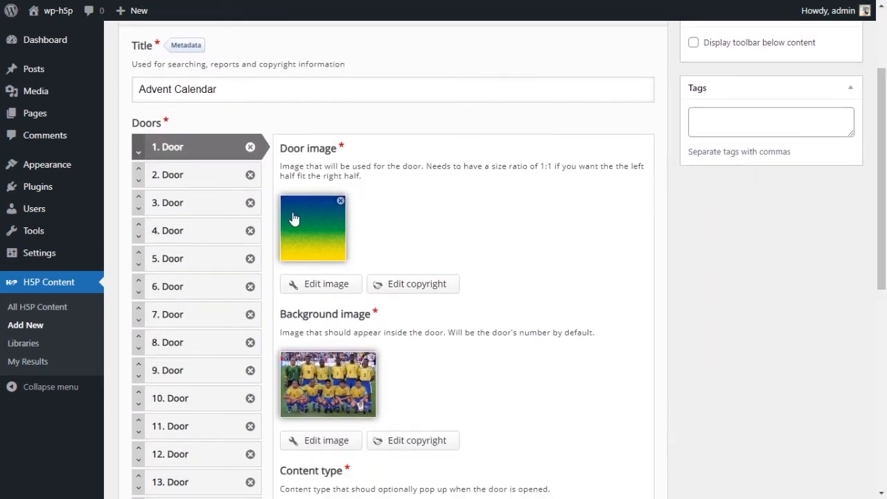
{"action": "left_click", "coordinate": [154, 178]}
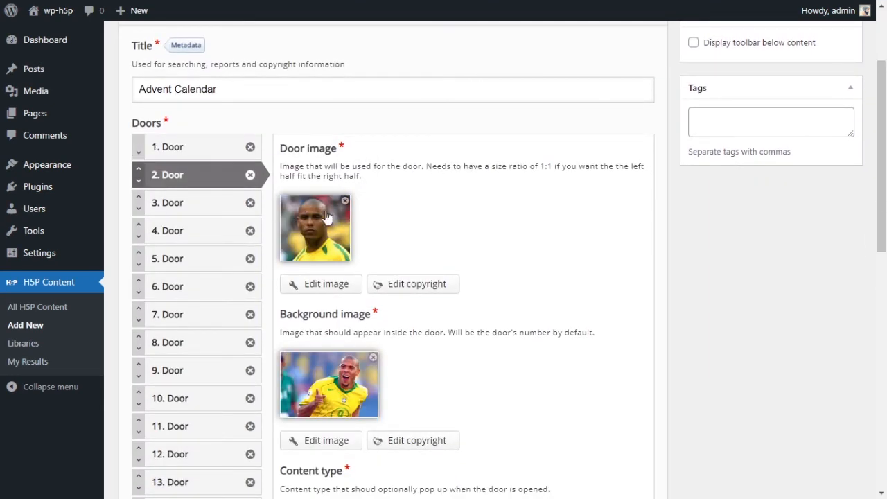
{"action": "left_click", "coordinate": [202, 206]}
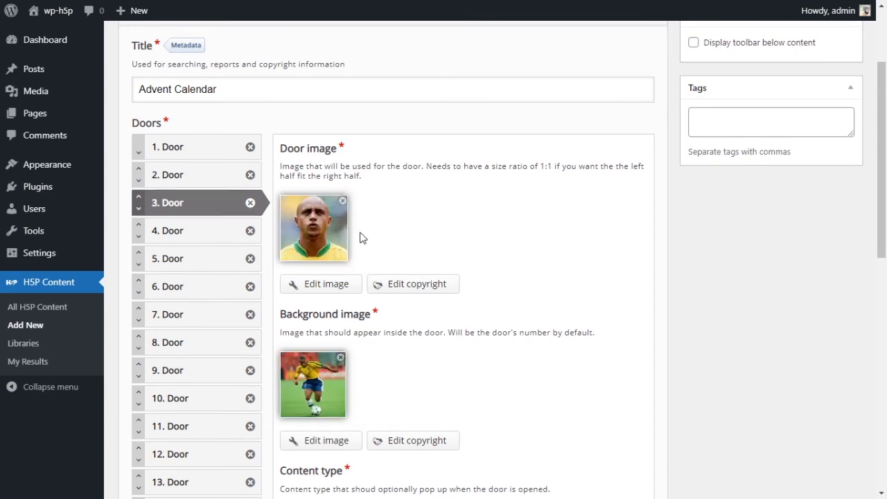
{"action": "left_click", "coordinate": [215, 238]}
{"action": "scroll", "coordinate": [326, 233], "scroll_direction": "down", "scroll_amount": 6}
{"action": "scroll", "coordinate": [351, 219], "scroll_direction": "up", "scroll_amount": 4}
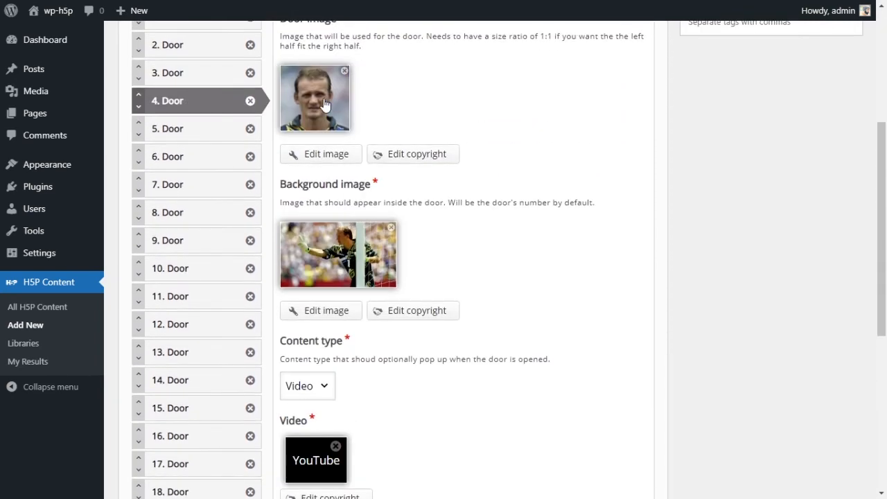
{"action": "scroll", "coordinate": [323, 118], "scroll_direction": "up", "scroll_amount": 1}
{"action": "scroll", "coordinate": [369, 173], "scroll_direction": "down", "scroll_amount": 6}
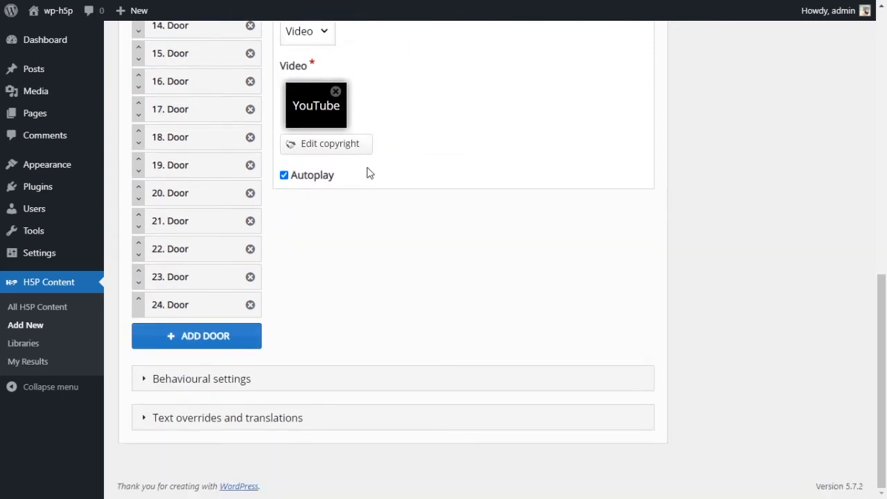
- Expand the behavioural settings and examine the door image template setting
{"action": "left_click", "coordinate": [204, 379]}
{"action": "scroll", "coordinate": [305, 344], "scroll_direction": "down", "scroll_amount": 6}
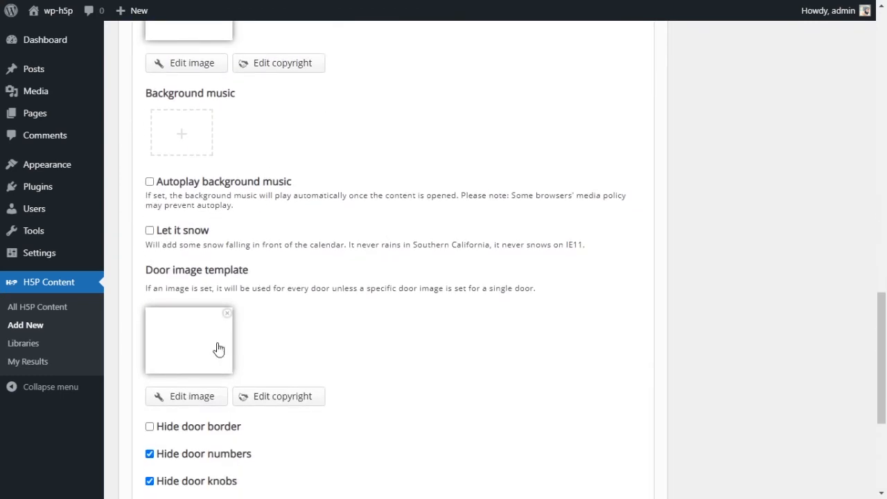
{"action": "left_click_drag", "start_coordinate": [163, 277], "coordinate": [242, 271]}
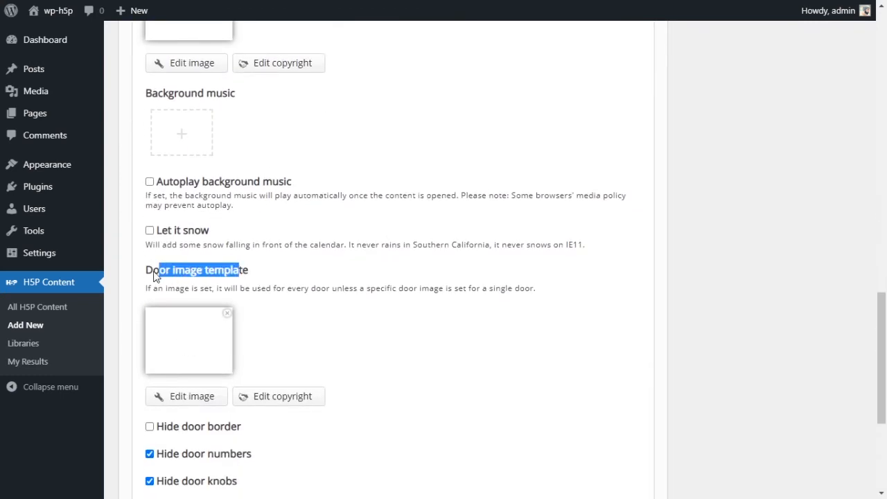
{"action": "left_click_drag", "start_coordinate": [147, 272], "coordinate": [231, 274]}
{"action": "left_click", "coordinate": [328, 321]}
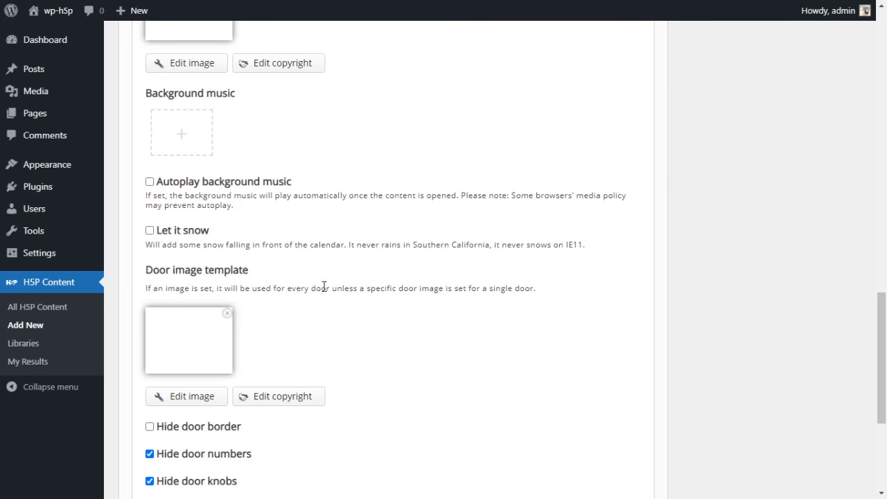
- Enable hiding of the door frame in the behavioural settings
{"action": "scroll", "coordinate": [324, 287], "scroll_direction": "up", "scroll_amount": 4}
{"action": "scroll", "coordinate": [322, 233], "scroll_direction": "down", "scroll_amount": 4}
{"action": "scroll", "coordinate": [293, 312], "scroll_direction": "down", "scroll_amount": 3}
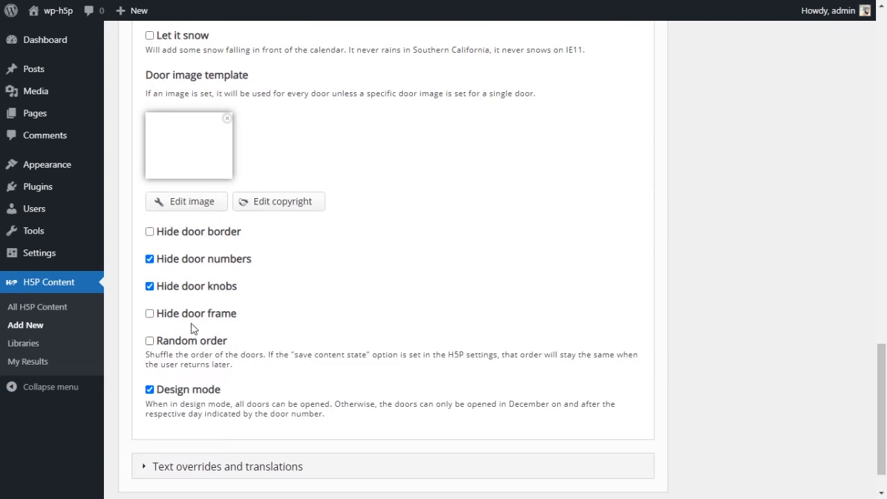
{"action": "left_click", "coordinate": [204, 316]}
{"action": "scroll", "coordinate": [374, 301], "scroll_direction": "up", "scroll_amount": 10}
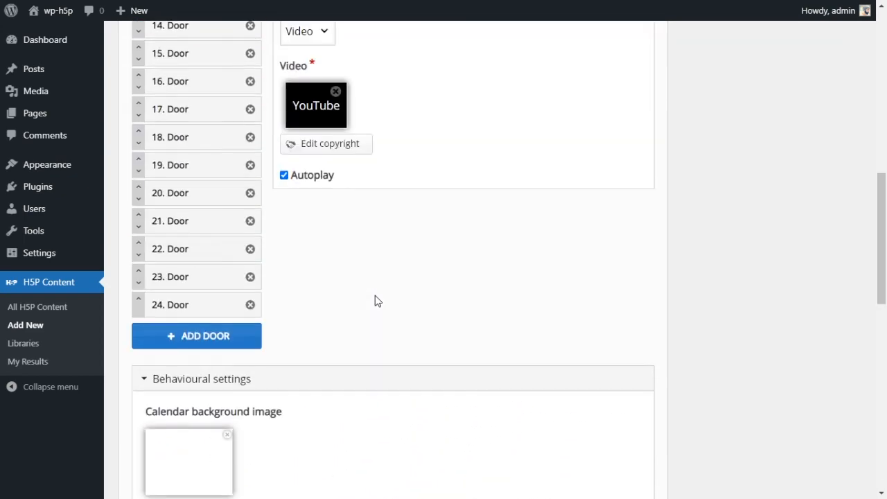
{"action": "scroll", "coordinate": [373, 296], "scroll_direction": "up", "scroll_amount": 5}
{"action": "scroll", "coordinate": [373, 296], "scroll_direction": "down", "scroll_amount": 5}
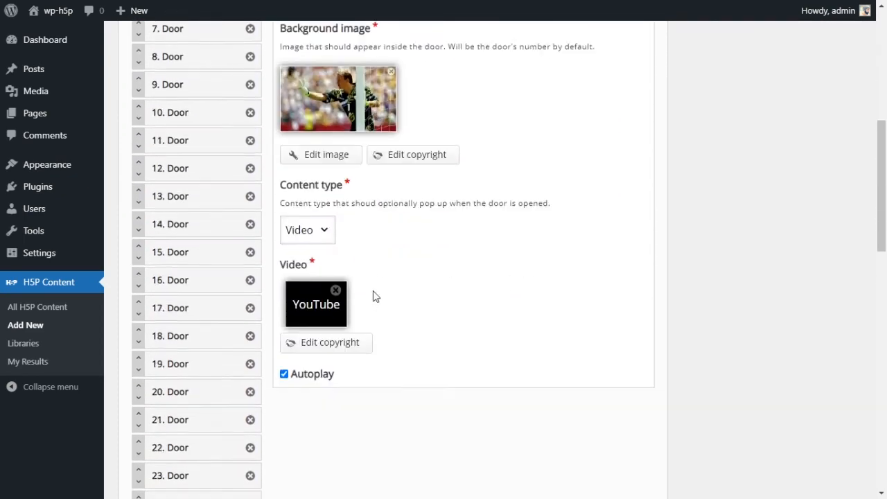
- Review the images and content set for doors 5 and 6
{"action": "scroll", "coordinate": [257, 164], "scroll_direction": "up", "scroll_amount": 4}
{"action": "left_click", "coordinate": [189, 103]}
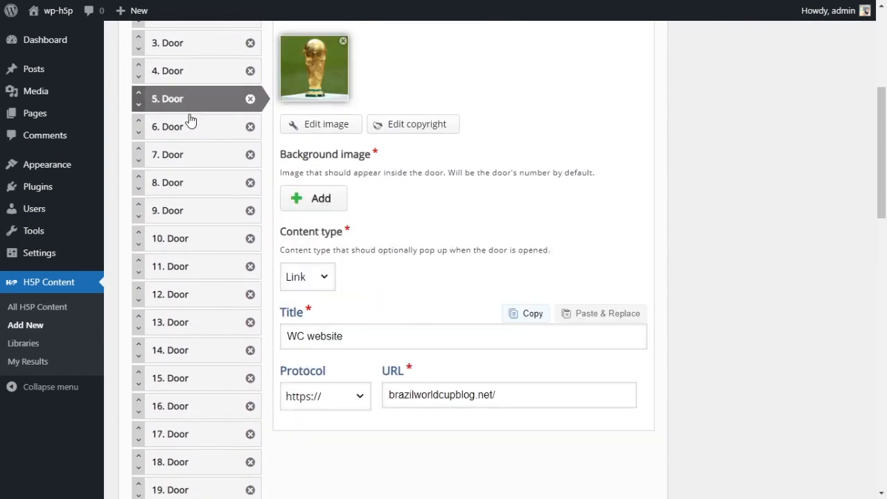
{"action": "left_click", "coordinate": [191, 126]}
{"action": "left_click", "coordinate": [209, 104]}
{"action": "scroll", "coordinate": [248, 181], "scroll_direction": "up", "scroll_amount": 4}
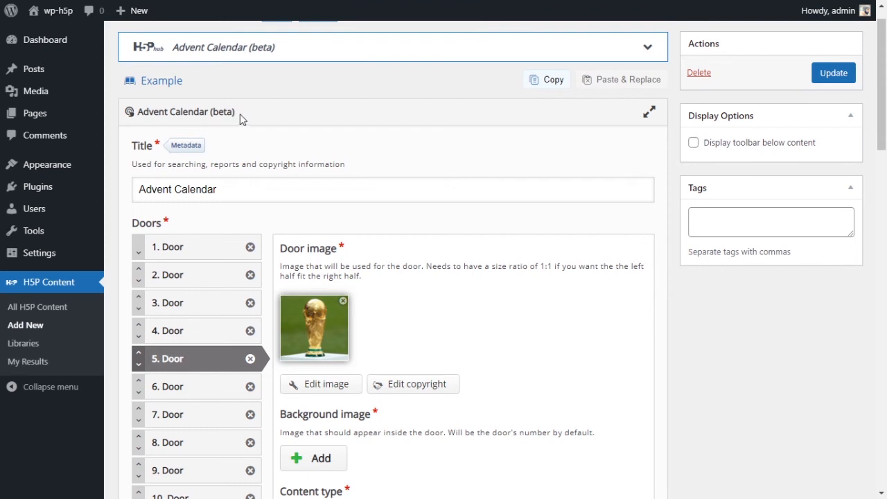
- Remove doors 24 down to 12 from the calendar, confirming each removal, so that only 11 doors are left
{"action": "scroll", "coordinate": [296, 206], "scroll_direction": "down", "scroll_amount": 6}
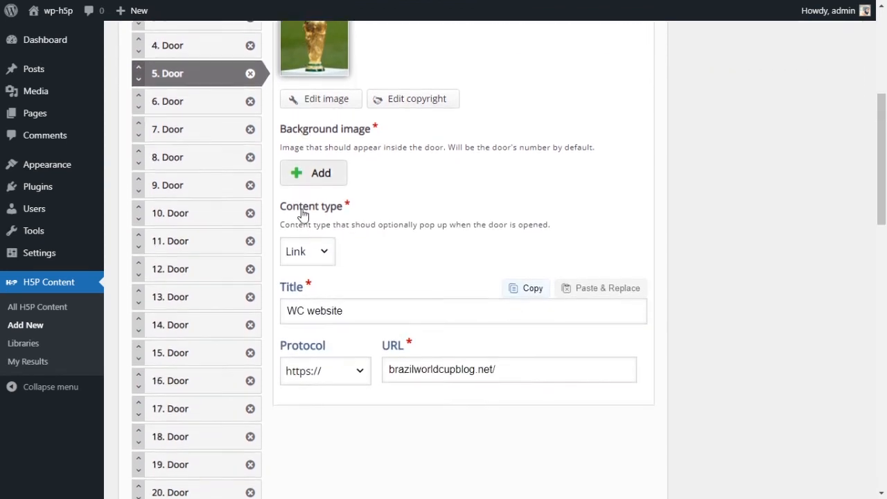
{"action": "scroll", "coordinate": [283, 276], "scroll_direction": "down", "scroll_amount": 2}
{"action": "left_click", "coordinate": [251, 370]}
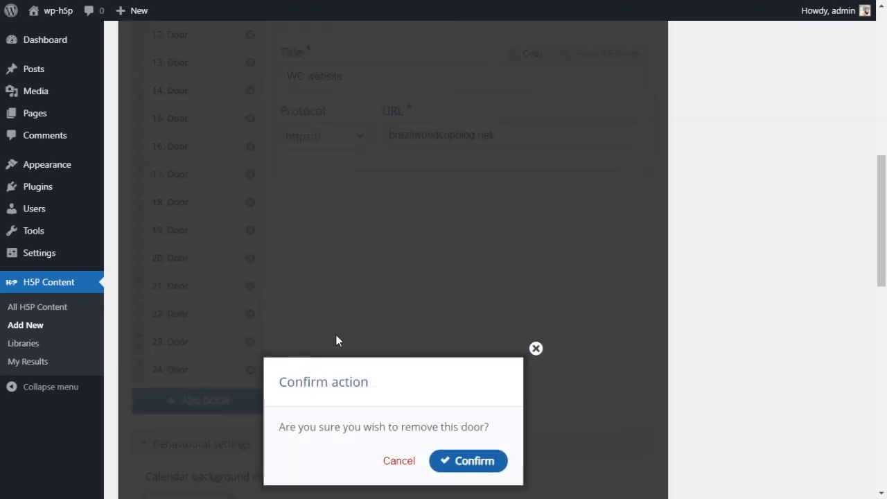
{"action": "left_click", "coordinate": [457, 459]}
{"action": "left_click", "coordinate": [250, 343]}
{"action": "left_click", "coordinate": [457, 432]}
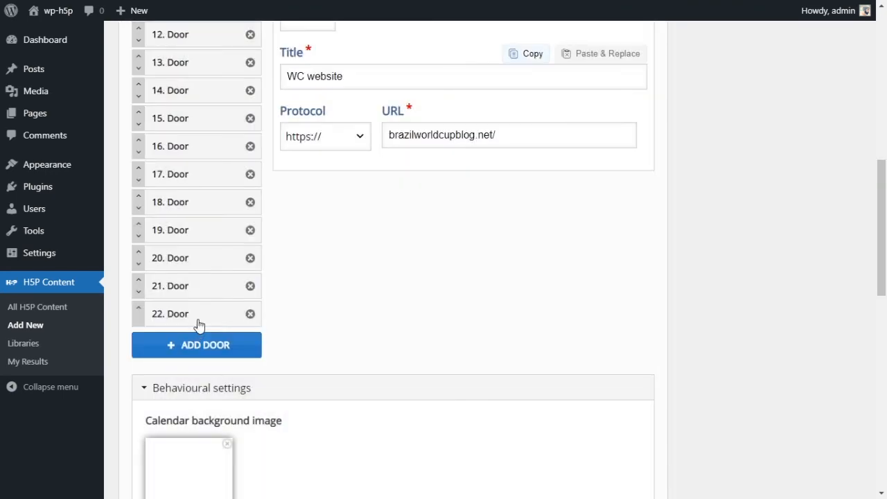
{"action": "left_click", "coordinate": [250, 314]}
{"action": "left_click", "coordinate": [460, 404]}
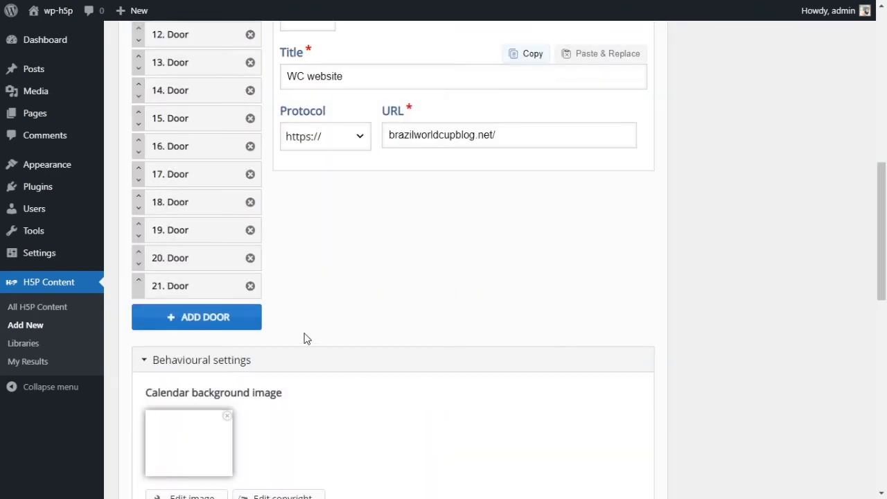
{"action": "left_click", "coordinate": [250, 286]}
{"action": "left_click", "coordinate": [472, 376]}
{"action": "left_click", "coordinate": [250, 258]}
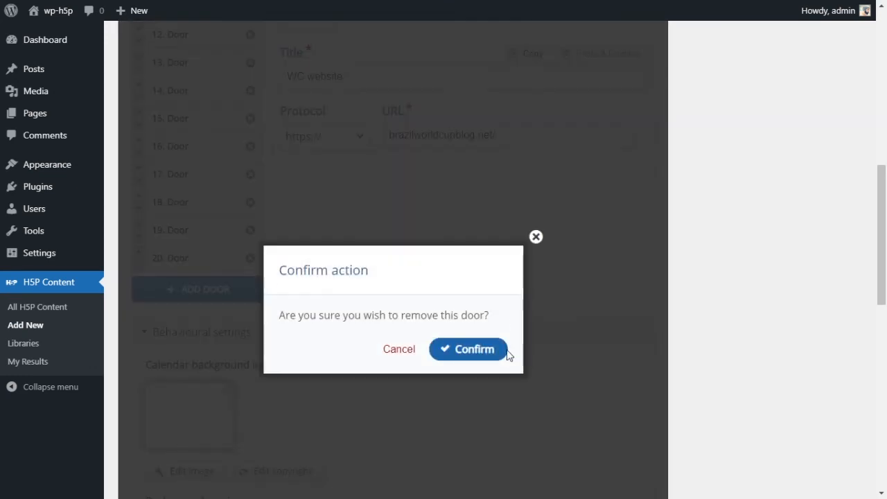
{"action": "left_click", "coordinate": [505, 351]}
{"action": "left_click", "coordinate": [251, 230]}
{"action": "left_click", "coordinate": [469, 321]}
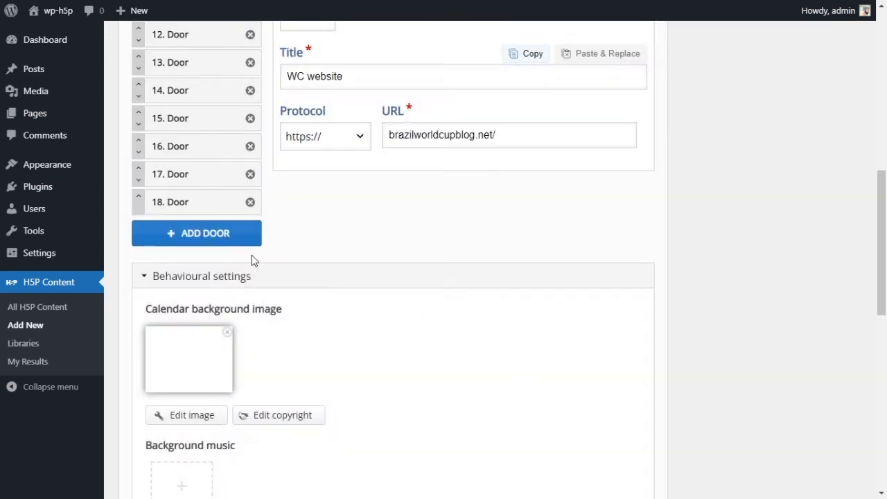
{"action": "left_click", "coordinate": [250, 202]}
{"action": "left_click", "coordinate": [470, 293]}
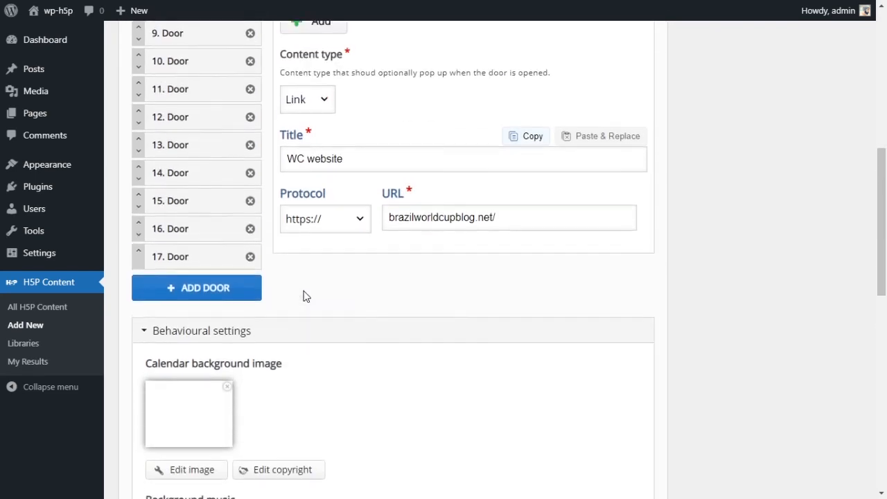
{"action": "left_click", "coordinate": [251, 303]}
{"action": "left_click", "coordinate": [470, 394]}
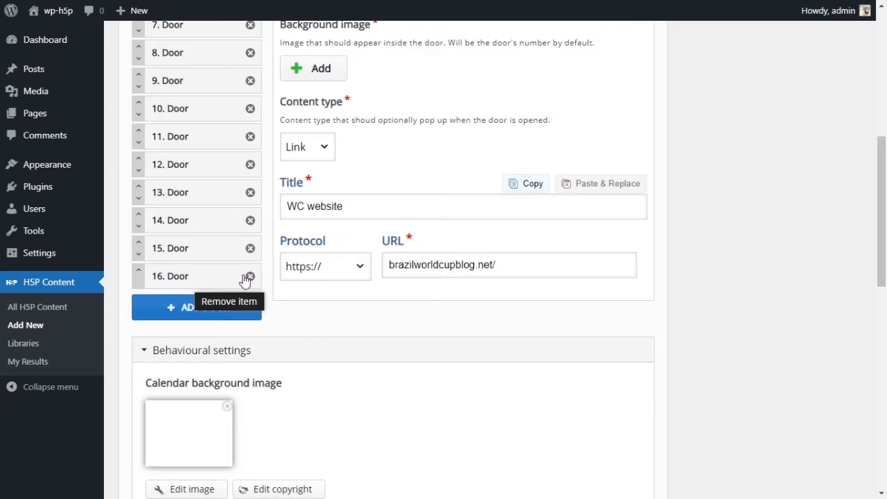
{"action": "left_click", "coordinate": [249, 276]}
{"action": "left_click", "coordinate": [445, 361]}
{"action": "left_click", "coordinate": [251, 248]}
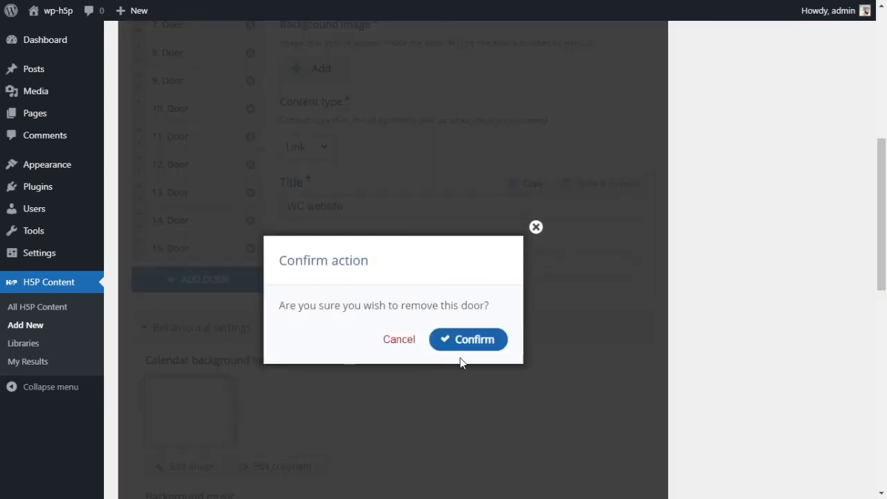
{"action": "left_click", "coordinate": [463, 344]}
{"action": "left_click", "coordinate": [248, 219]}
{"action": "left_click", "coordinate": [447, 313]}
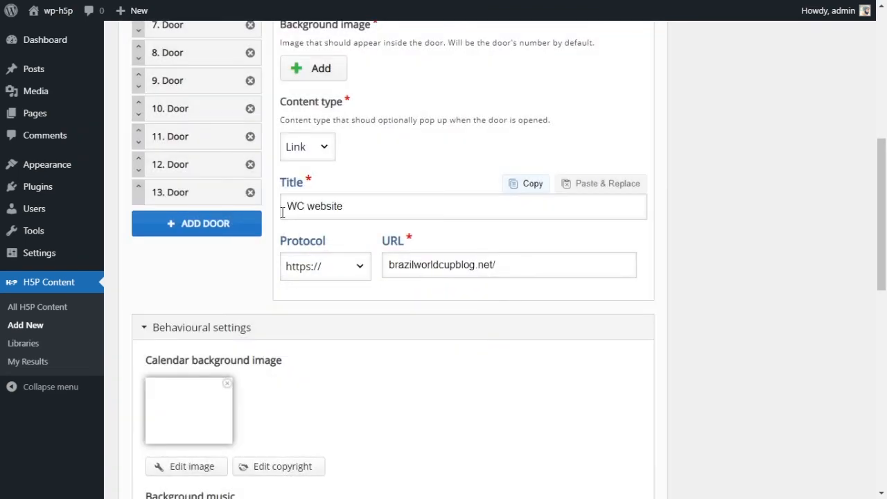
{"action": "left_click", "coordinate": [257, 192]}
{"action": "left_click", "coordinate": [444, 283]}
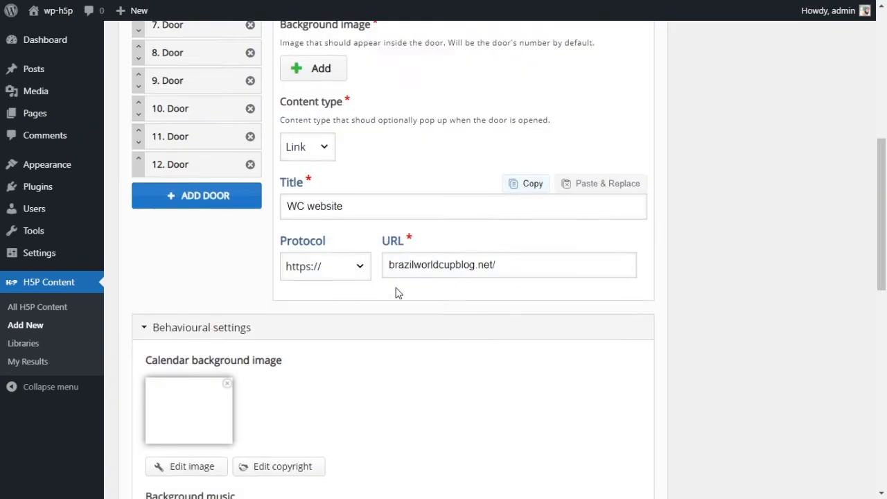
{"action": "scroll", "coordinate": [395, 291], "scroll_direction": "up", "scroll_amount": 3}
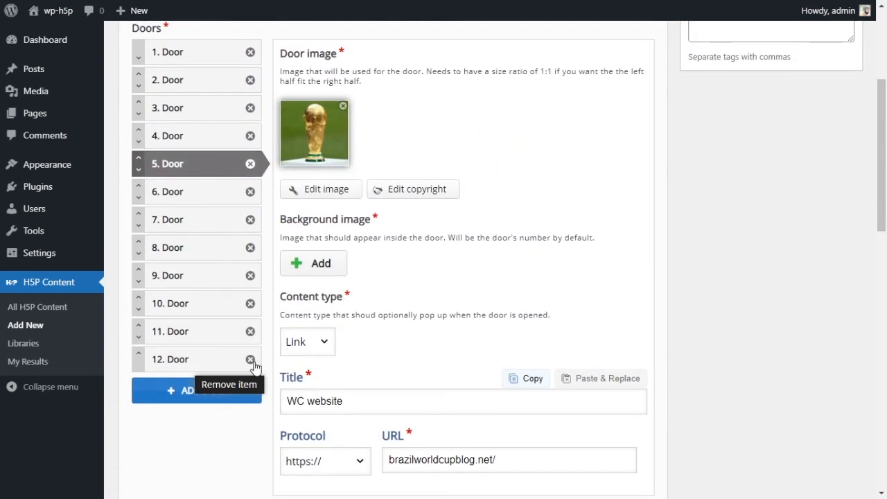
{"action": "left_click", "coordinate": [251, 361]}
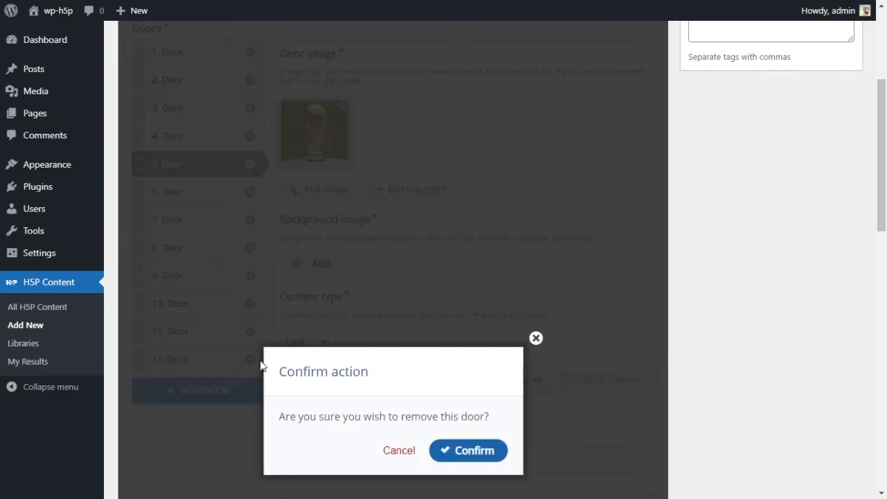
{"action": "left_click", "coordinate": [483, 458]}
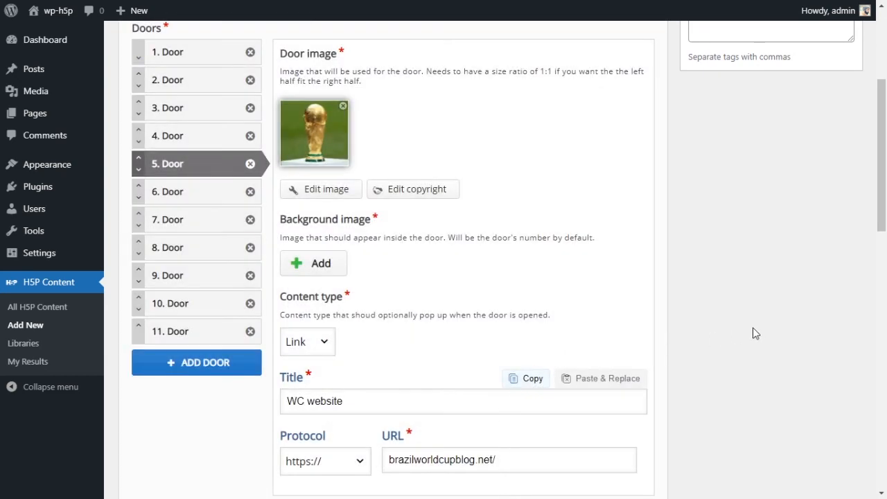
- Look over the remaining door list and update the Advent Calendar with 11 doors
{"action": "scroll", "coordinate": [762, 328], "scroll_direction": "up", "scroll_amount": 3}
{"action": "scroll", "coordinate": [762, 327], "scroll_direction": "down", "scroll_amount": 5}
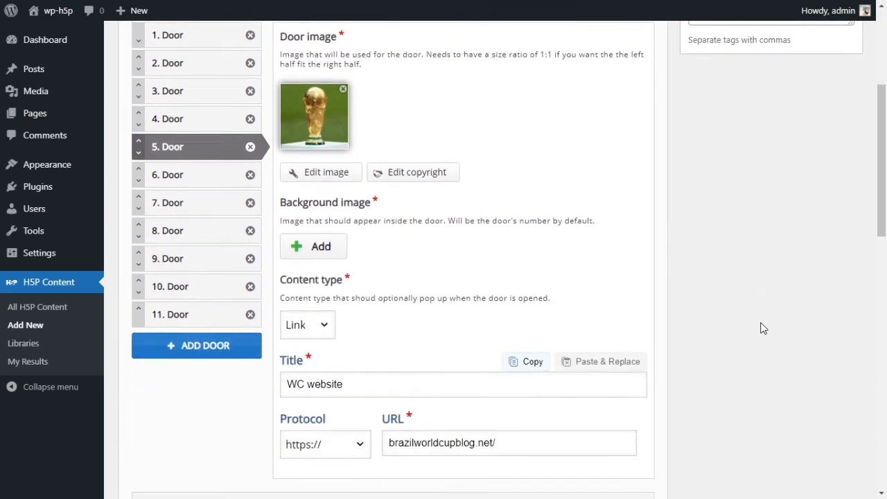
{"action": "scroll", "coordinate": [762, 325], "scroll_direction": "down", "scroll_amount": 2}
{"action": "scroll", "coordinate": [760, 322], "scroll_direction": "up", "scroll_amount": 4}
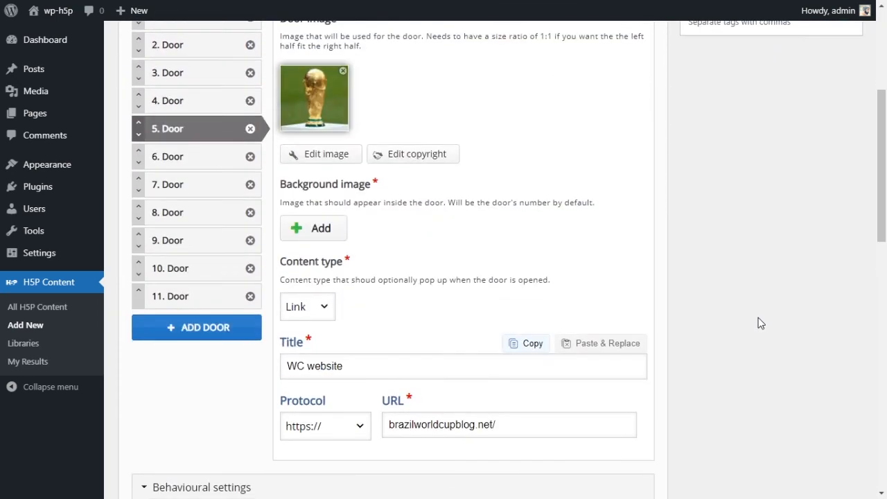
{"action": "scroll", "coordinate": [758, 321], "scroll_direction": "down", "scroll_amount": 7}
{"action": "scroll", "coordinate": [758, 321], "scroll_direction": "up", "scroll_amount": 15}
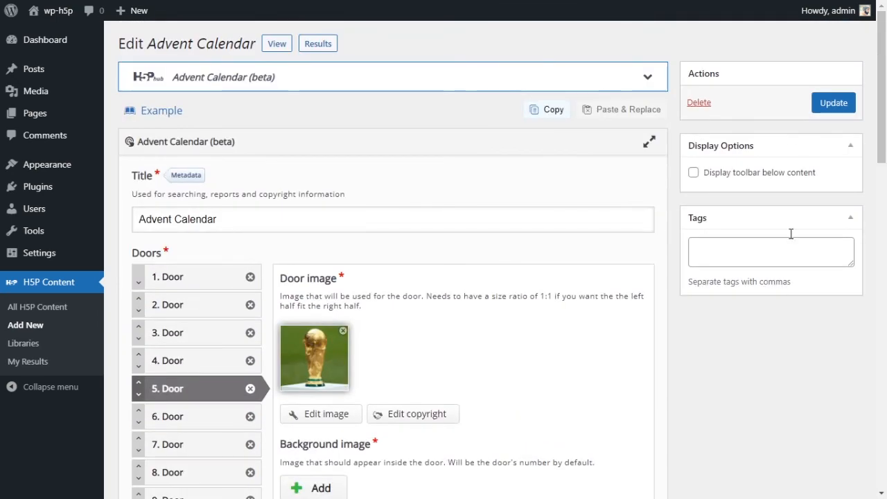
{"action": "left_click", "coordinate": [830, 109]}
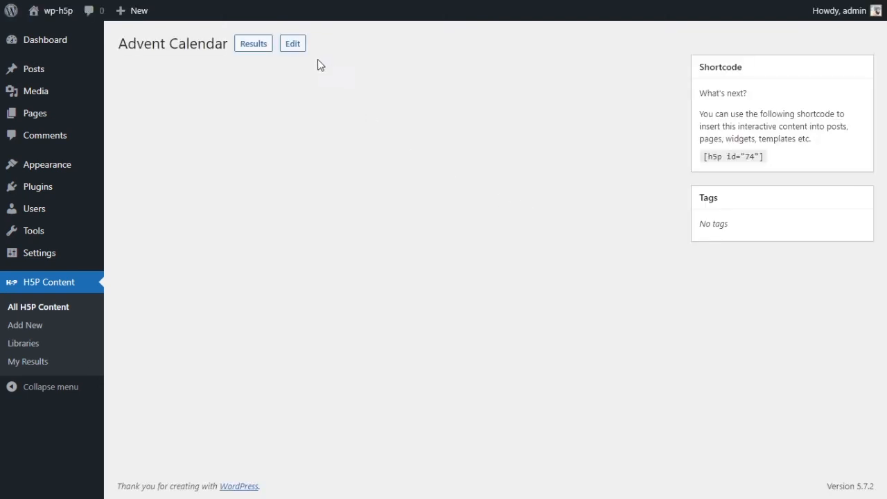
- Reopen the Advent Calendar for editing, check its door list and update it again
{"action": "left_click", "coordinate": [292, 44]}
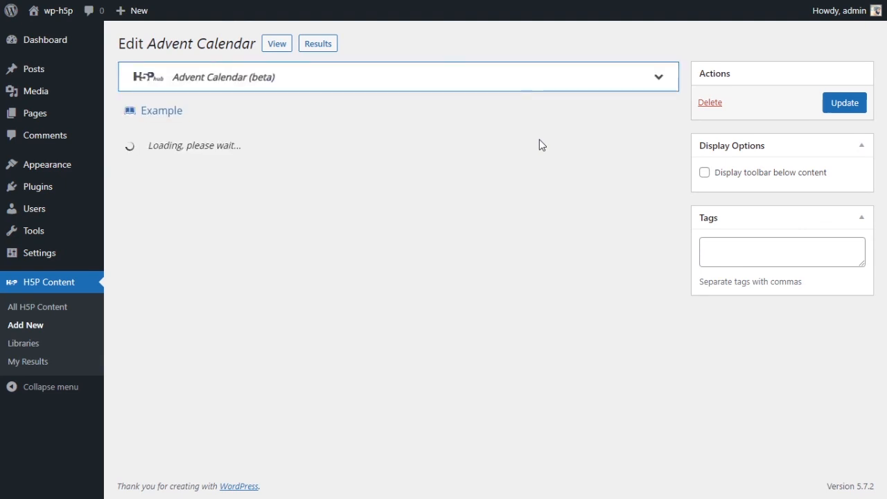
{"action": "scroll", "coordinate": [665, 240], "scroll_direction": "down", "scroll_amount": 5}
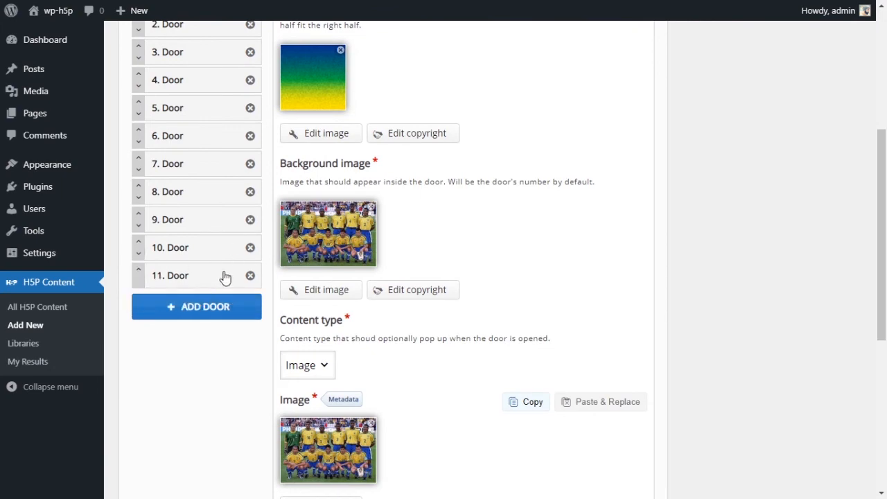
{"action": "scroll", "coordinate": [555, 264], "scroll_direction": "up", "scroll_amount": 3}
{"action": "scroll", "coordinate": [739, 232], "scroll_direction": "up", "scroll_amount": 1}
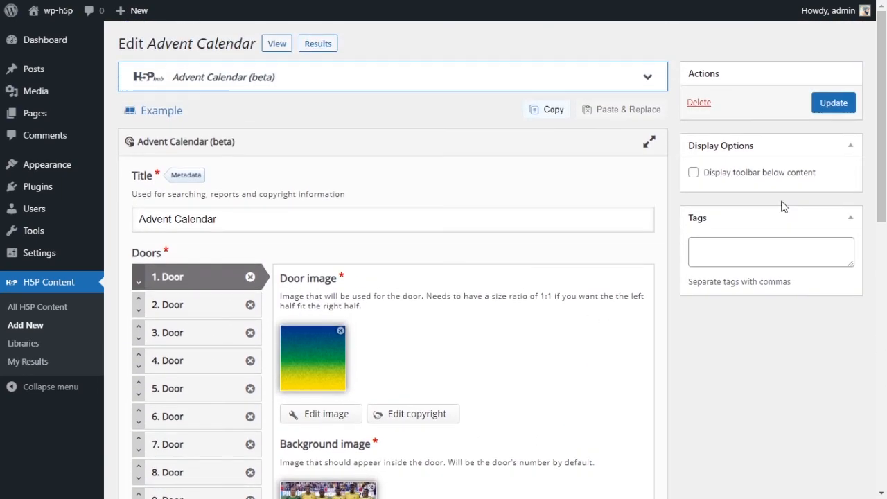
{"action": "left_click", "coordinate": [827, 112]}
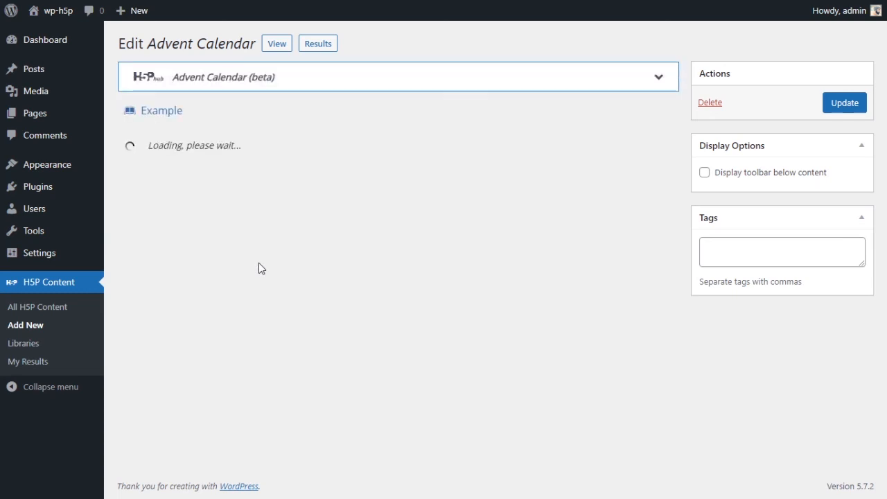
- Add empty doors 12 to 24 to the calendar and update the content
{"action": "scroll", "coordinate": [257, 270], "scroll_direction": "down", "scroll_amount": 5}
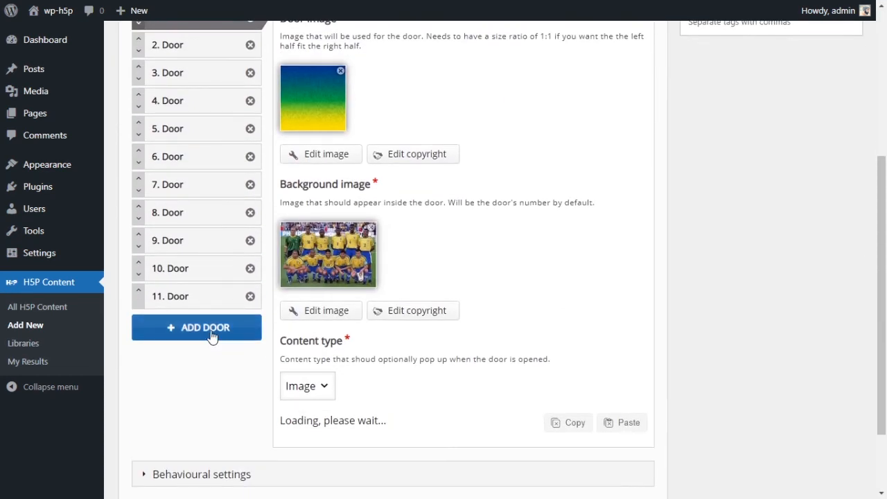
{"action": "left_click", "coordinate": [212, 333]}
{"action": "left_click", "coordinate": [206, 360]}
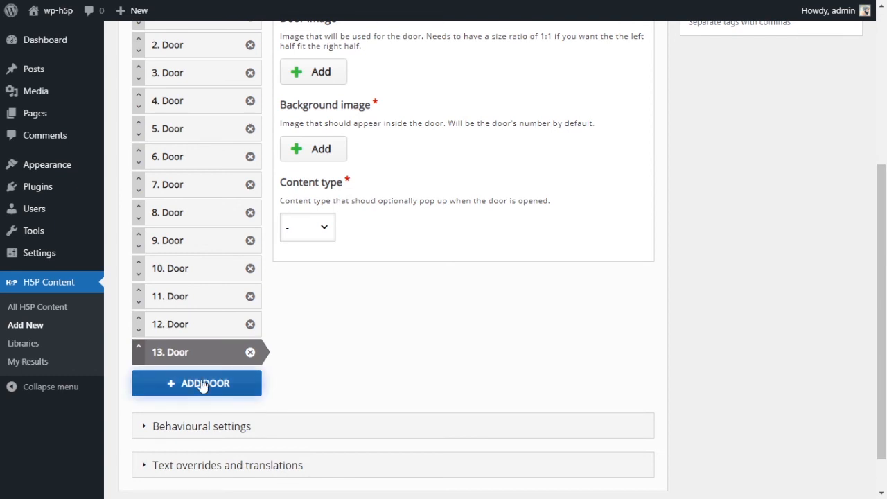
{"action": "left_click", "coordinate": [203, 386]}
{"action": "left_click", "coordinate": [199, 417]}
{"action": "left_click", "coordinate": [204, 447]}
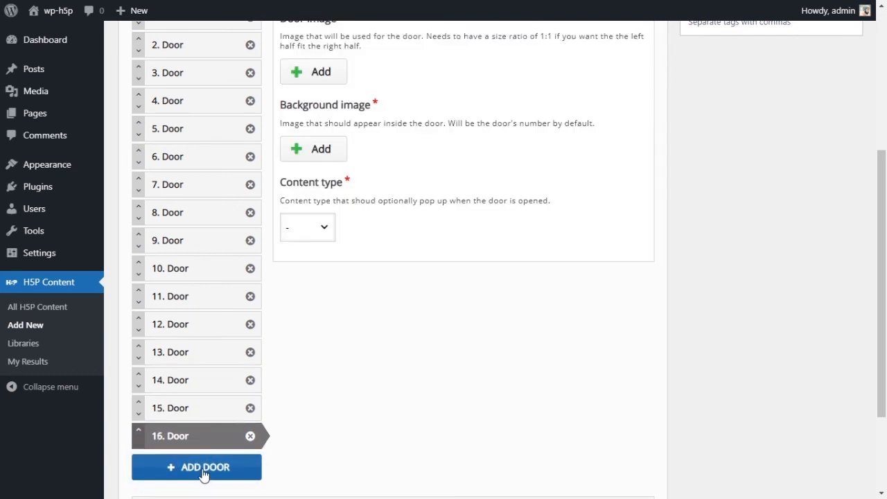
{"action": "left_click", "coordinate": [203, 470]}
{"action": "left_click", "coordinate": [208, 478]}
{"action": "scroll", "coordinate": [232, 437], "scroll_direction": "down", "scroll_amount": 3}
{"action": "scroll", "coordinate": [232, 416], "scroll_direction": "down", "scroll_amount": 1}
{"action": "left_click", "coordinate": [234, 343]}
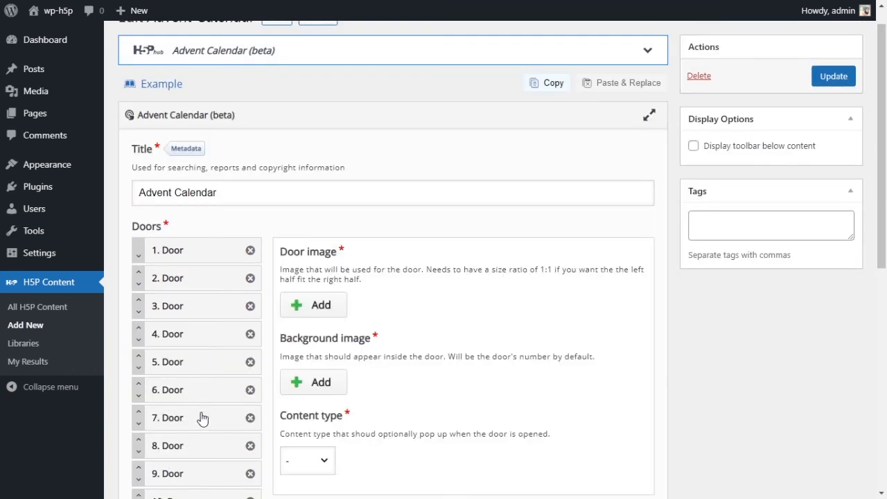
{"action": "left_click", "coordinate": [202, 395]}
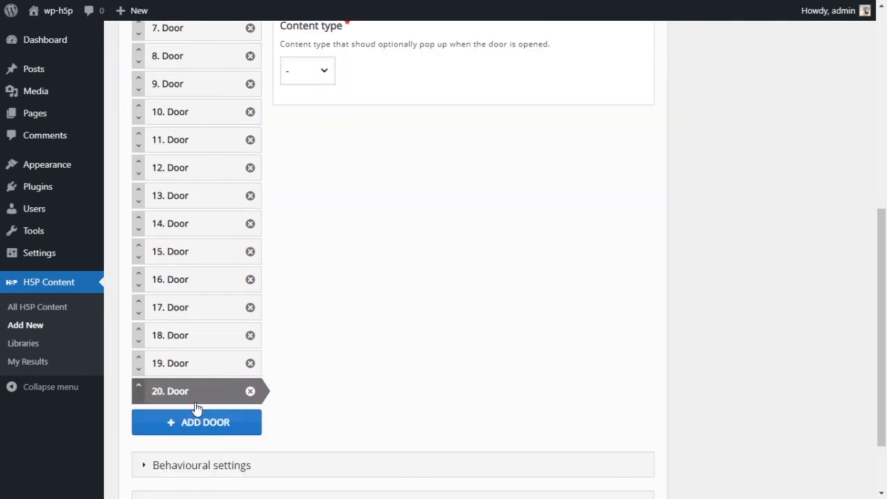
{"action": "left_click", "coordinate": [200, 424]}
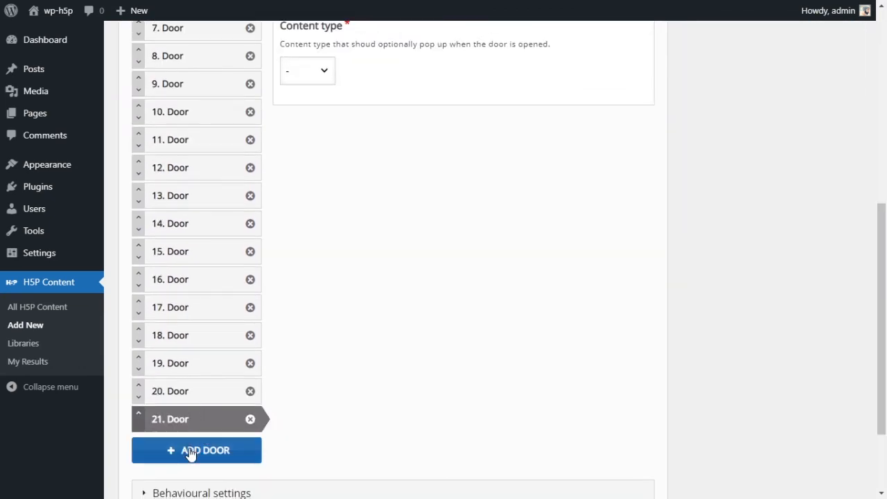
{"action": "left_click", "coordinate": [194, 450]}
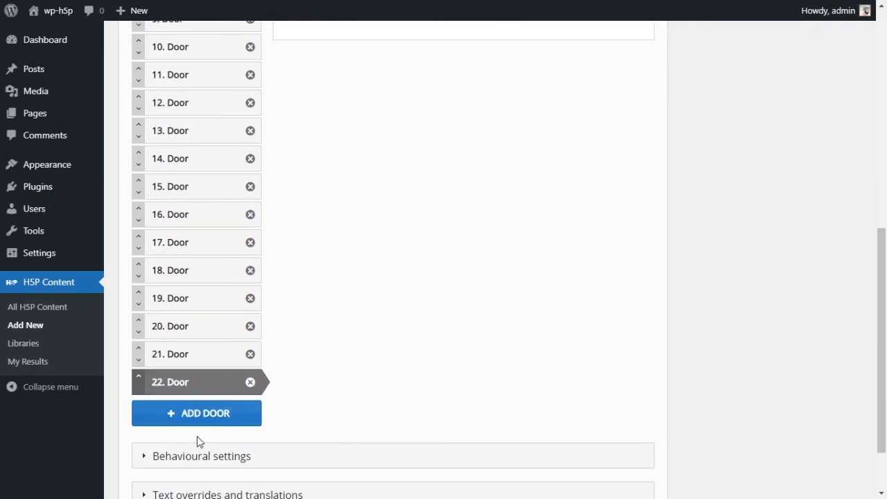
{"action": "left_click", "coordinate": [192, 414]}
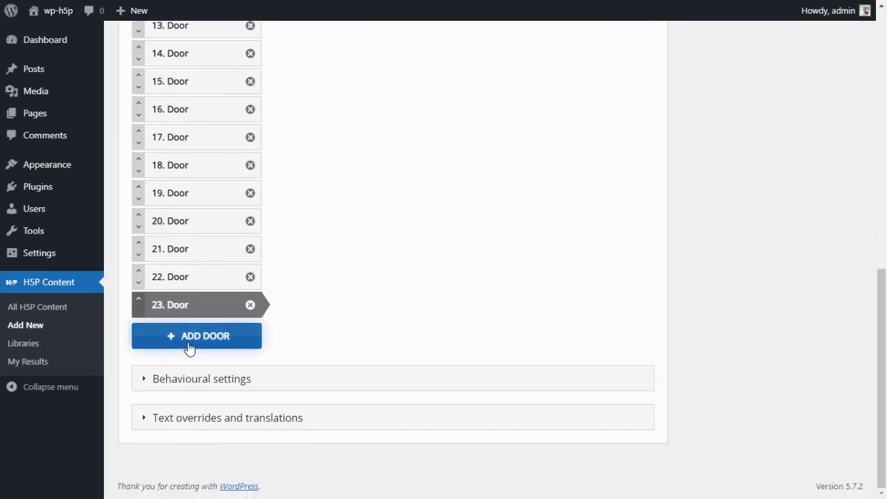
{"action": "left_click", "coordinate": [189, 348]}
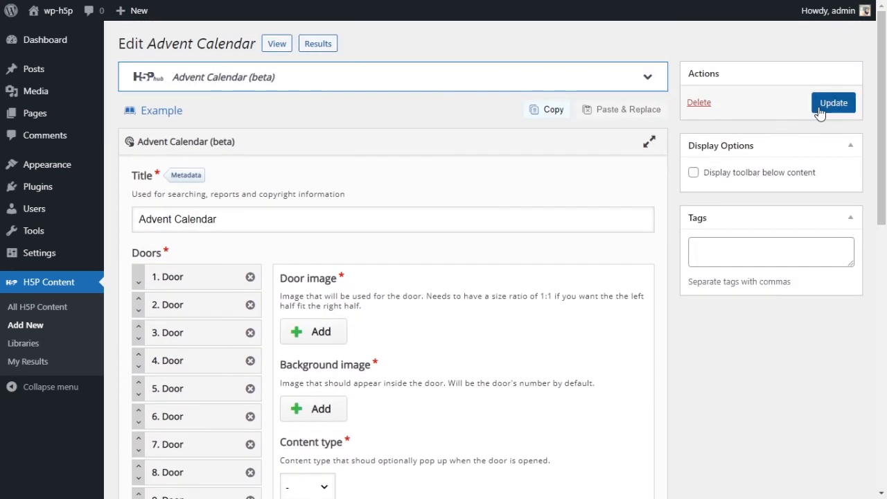
{"action": "left_click", "coordinate": [824, 106]}
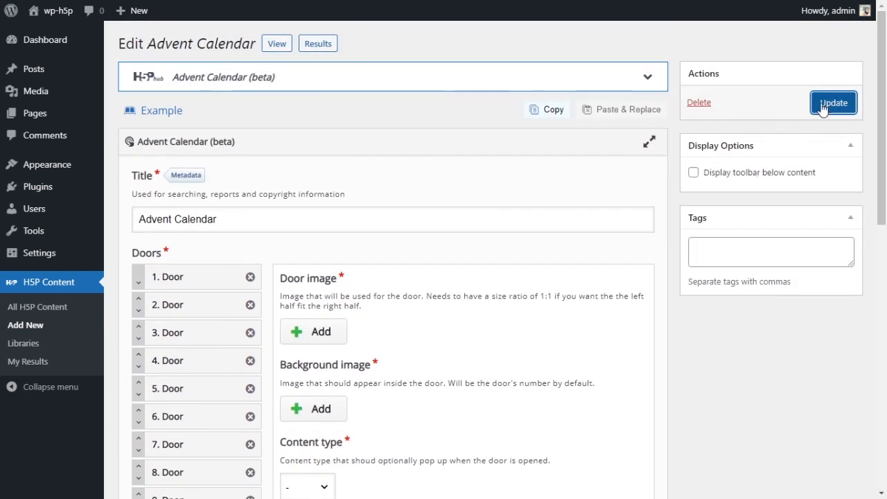
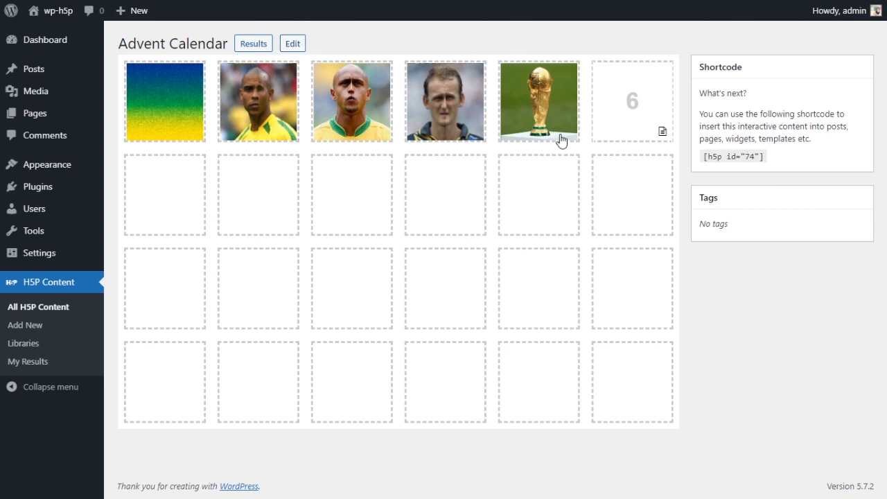
- Test doors 12 and 11 of the calendar by opening each one and closing its pop-up
{"action": "left_click", "coordinate": [632, 194]}
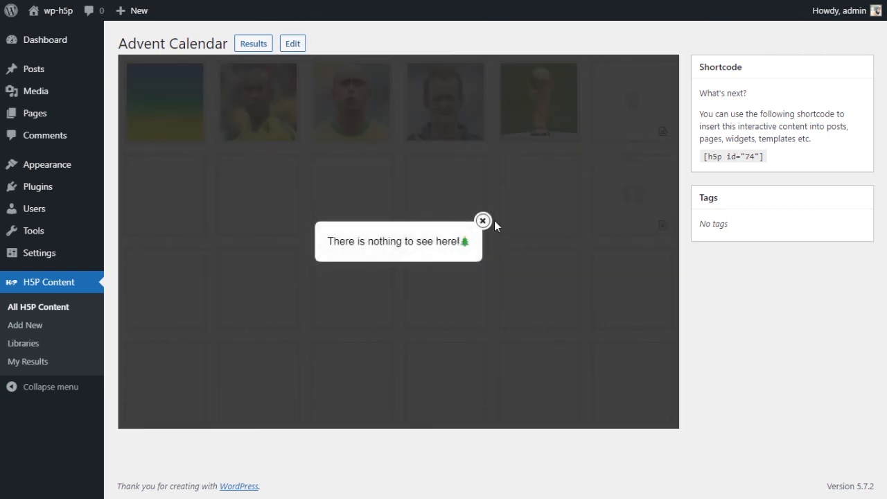
{"action": "left_click", "coordinate": [487, 220]}
{"action": "left_click", "coordinate": [574, 171]}
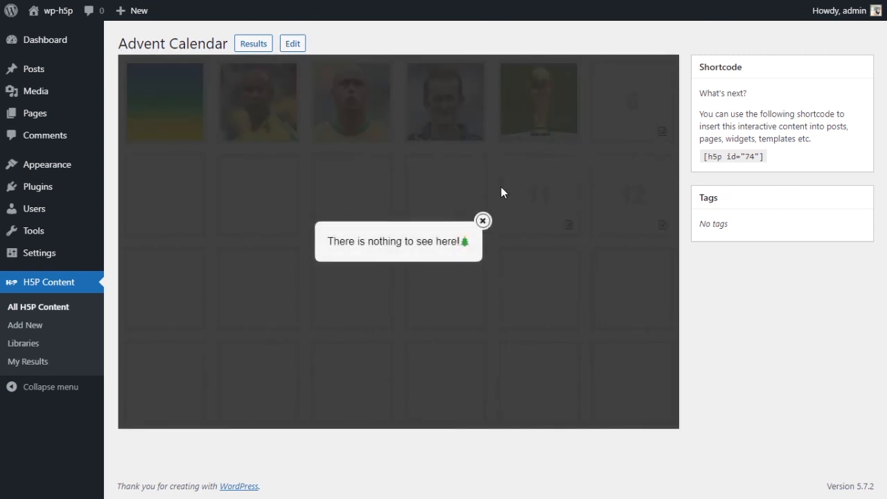
{"action": "left_click", "coordinate": [481, 217]}
- Upload the colourful painted-eye picture as the door image template in the behavioural settings and update the Advent Calendar
{"action": "left_click", "coordinate": [297, 50]}
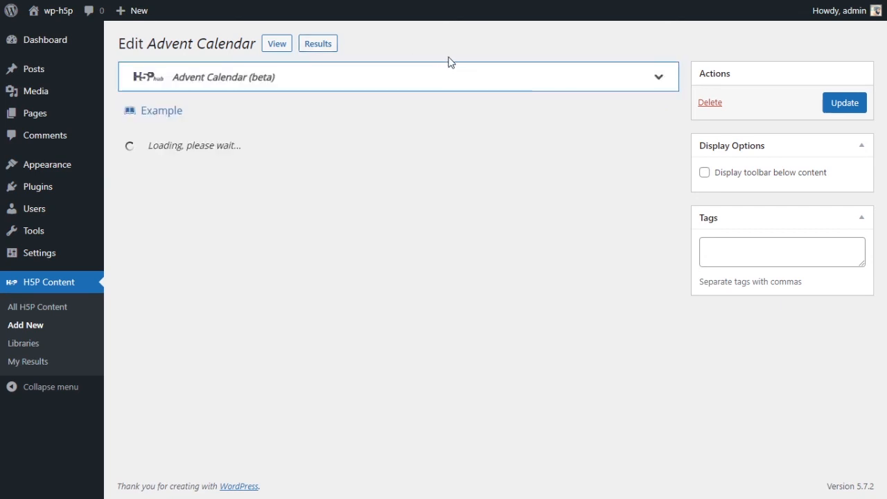
{"action": "scroll", "coordinate": [613, 182], "scroll_direction": "down", "scroll_amount": 9}
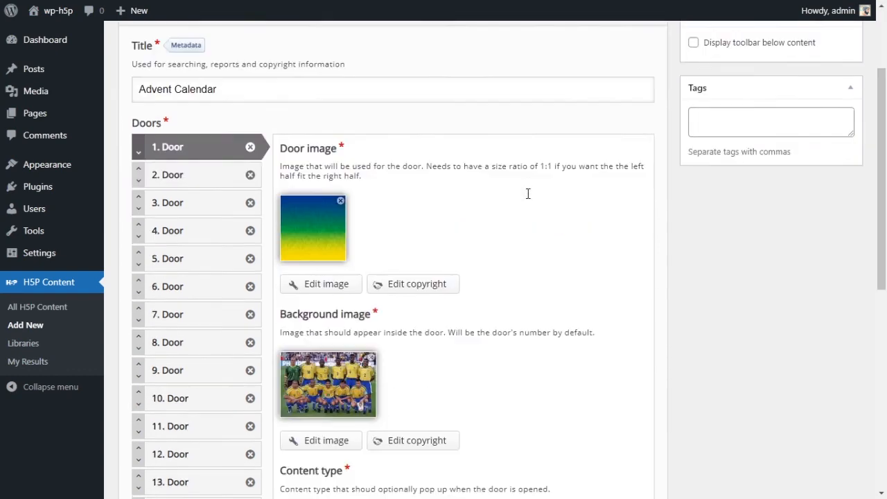
{"action": "left_click", "coordinate": [229, 393]}
{"action": "scroll", "coordinate": [388, 339], "scroll_direction": "down", "scroll_amount": 6}
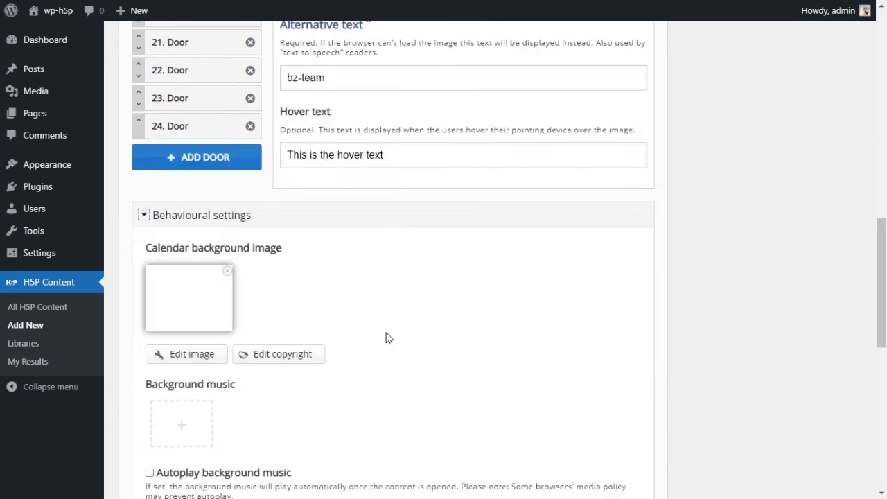
{"action": "scroll", "coordinate": [190, 350], "scroll_direction": "down", "scroll_amount": 1}
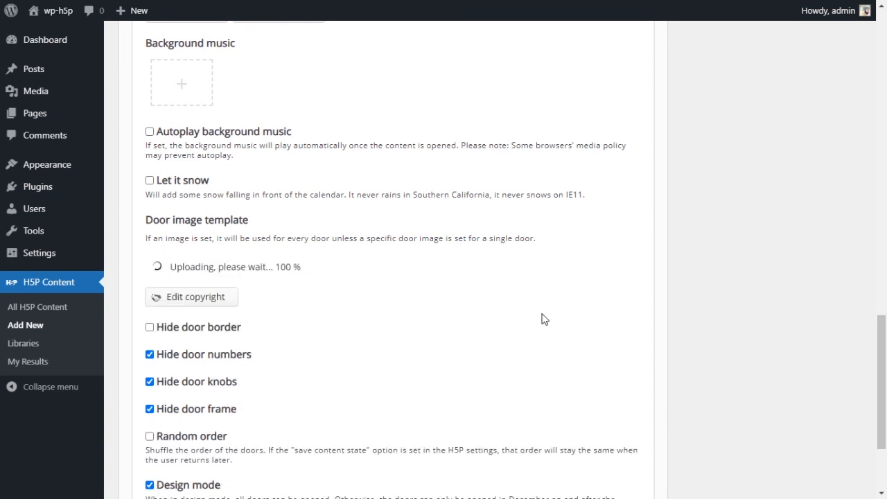
{"action": "scroll", "coordinate": [476, 293], "scroll_direction": "down", "scroll_amount": 2}
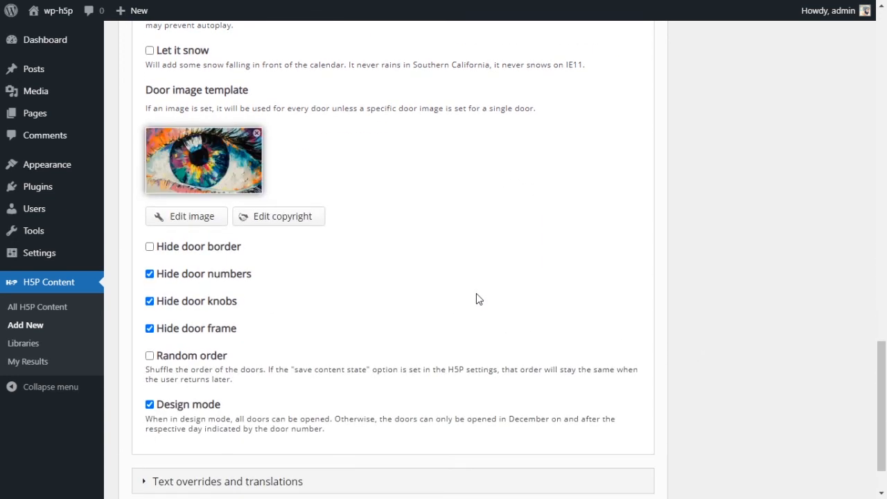
{"action": "scroll", "coordinate": [506, 325], "scroll_direction": "up", "scroll_amount": 15}
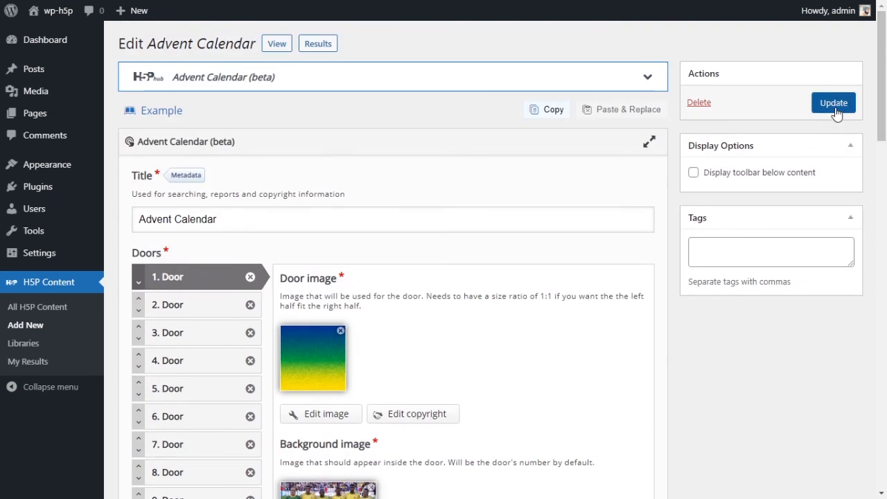
{"action": "left_click", "coordinate": [835, 109]}
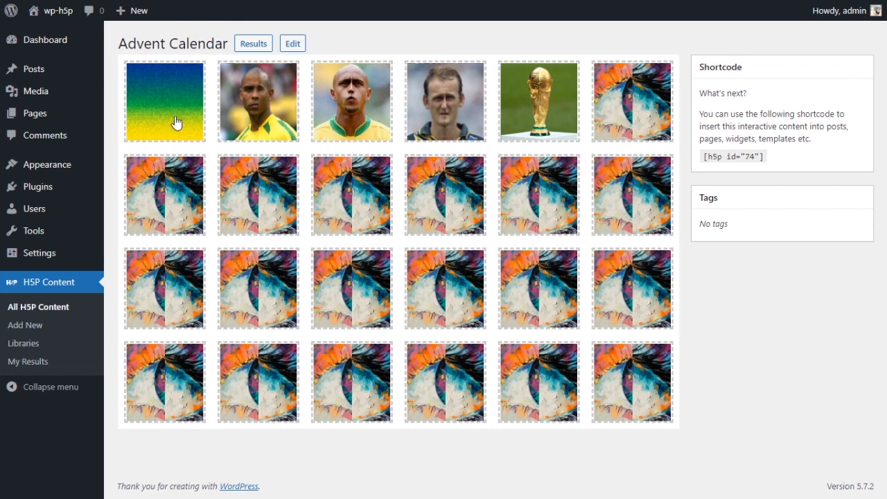
- Copy the calendar's shortcode [h5p id="74"]
{"action": "triple_click", "coordinate": [731, 158]}
{"action": "left_click", "coordinate": [708, 156]}
{"action": "left_click_drag", "start_coordinate": [705, 156], "coordinate": [767, 160]}
{"action": "key", "text": "ctrl+c"}
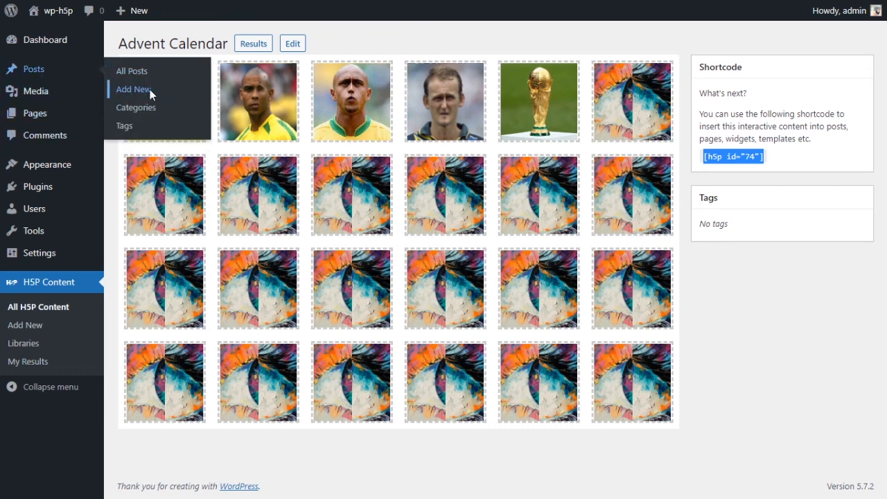
- Create a new post titled "#32 Advent Calendar"
{"action": "left_click", "coordinate": [200, 93]}
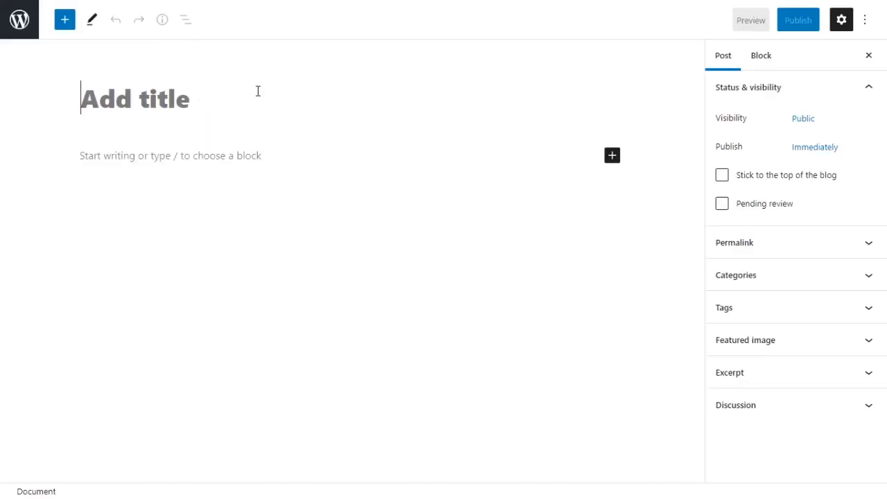
{"action": "type", "text": "#"}
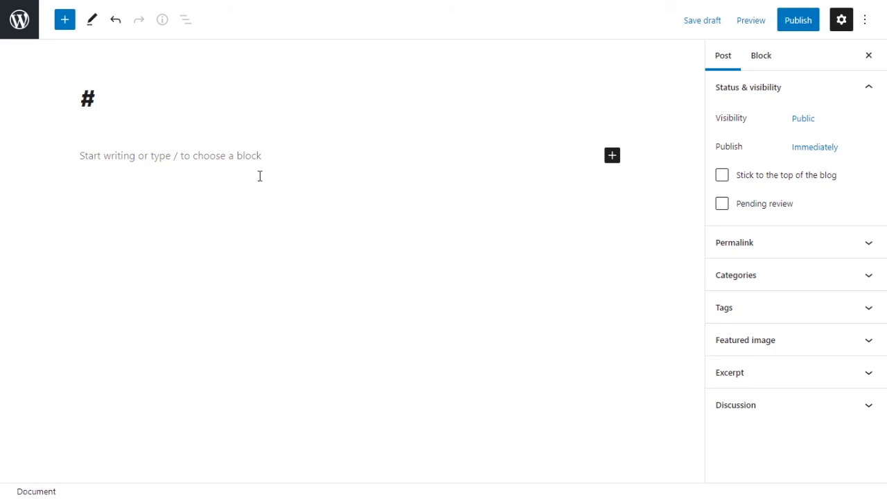
{"action": "type", "text": "32"}
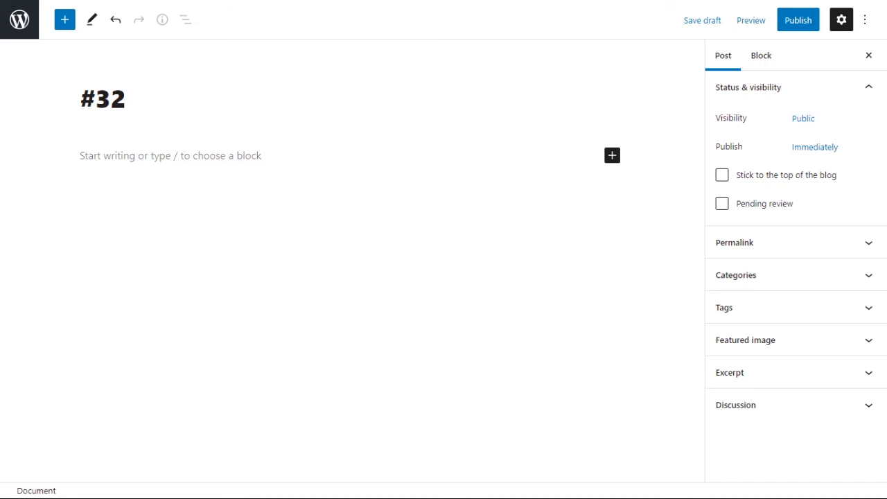
{"action": "type", "text": "A"}
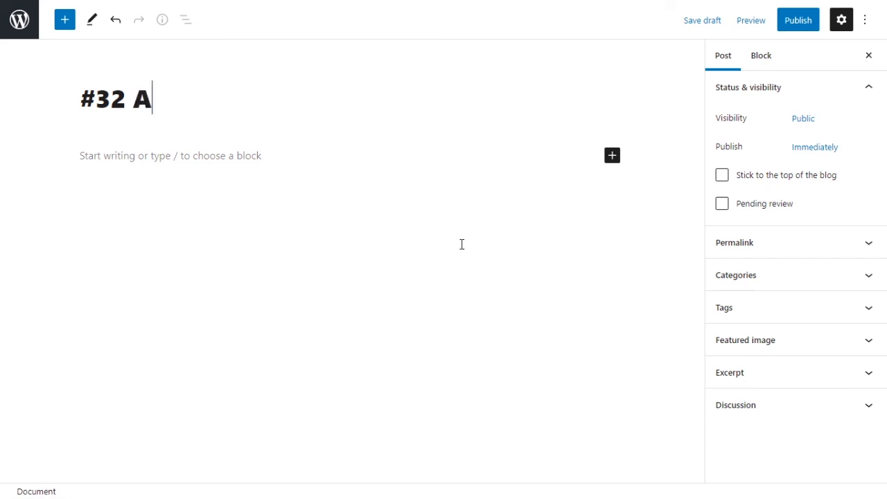
{"action": "type", "text": "dvent Ca"}
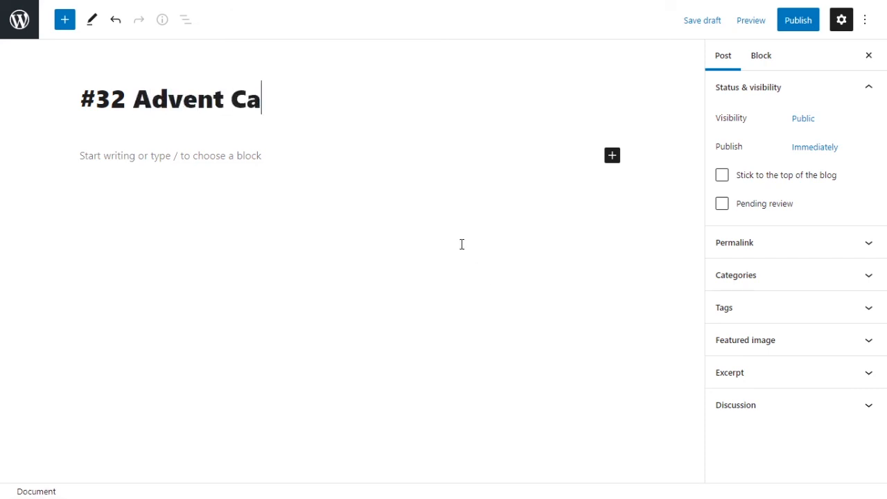
{"action": "type", "text": "lendar"}
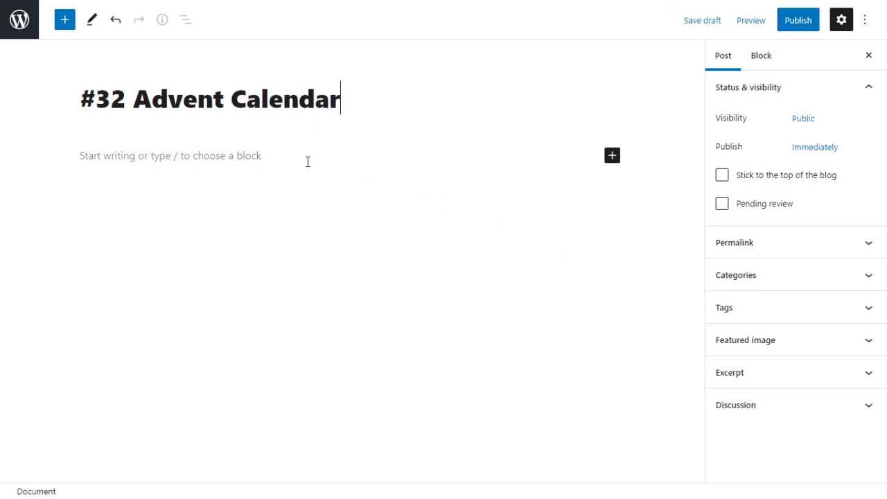
- Add a Shortcode block to the post body and paste [h5p id="74"] into it
{"action": "left_click", "coordinate": [425, 171]}
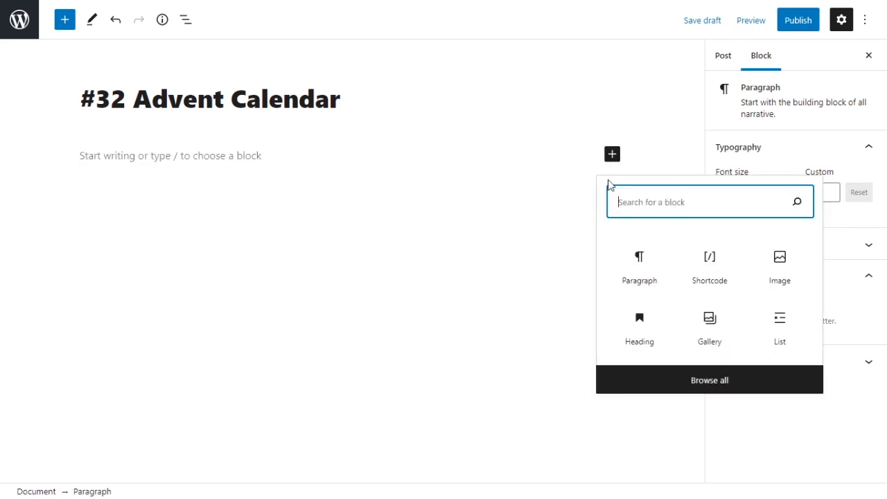
{"action": "left_click", "coordinate": [612, 154]}
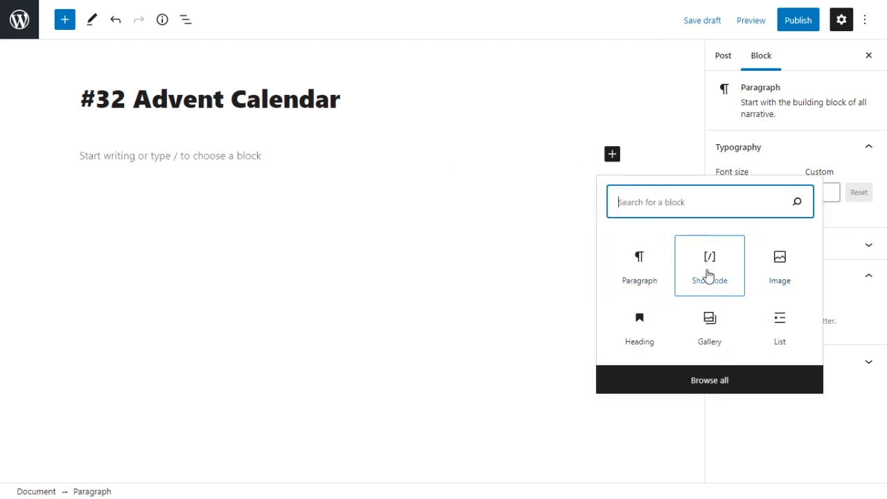
{"action": "left_click", "coordinate": [710, 264]}
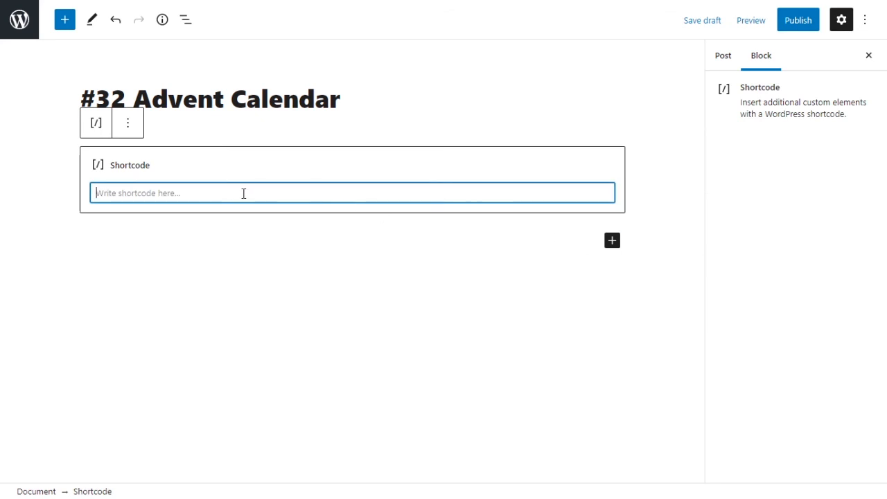
{"action": "key", "text": "ctrl+v"}
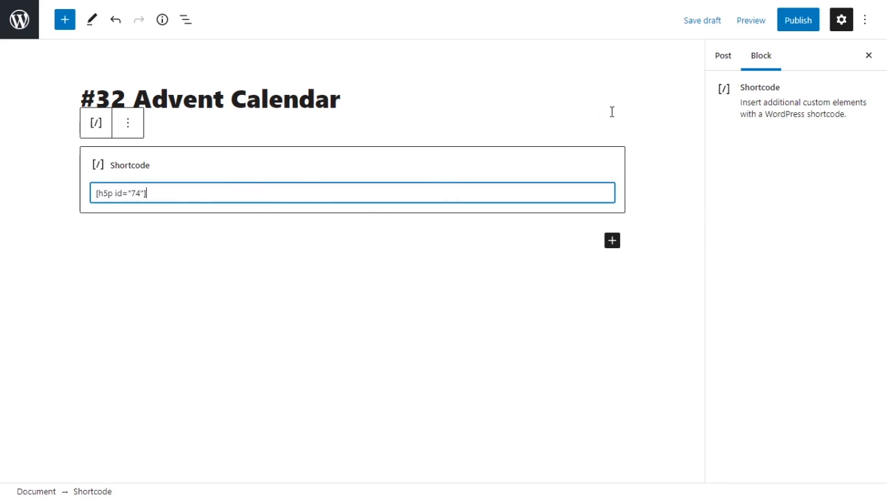
- Publish the "#32 Advent Calendar" post and view it on the site
{"action": "left_click", "coordinate": [796, 21]}
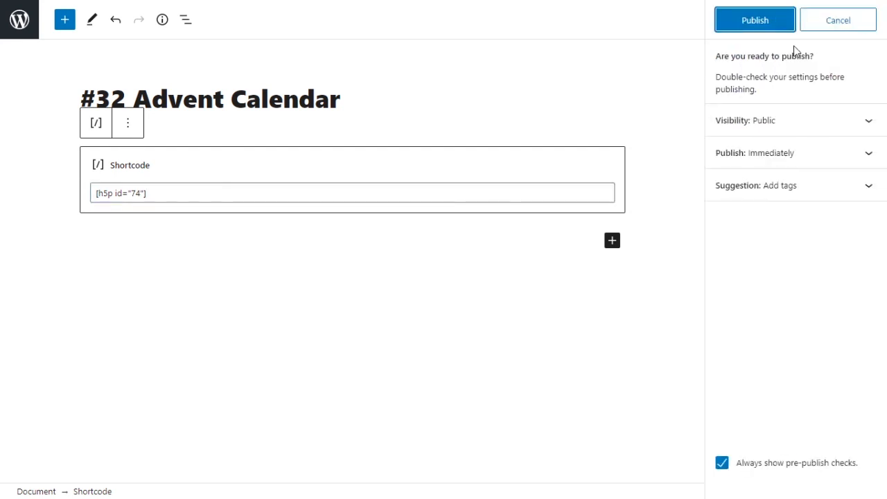
{"action": "left_click", "coordinate": [752, 22]}
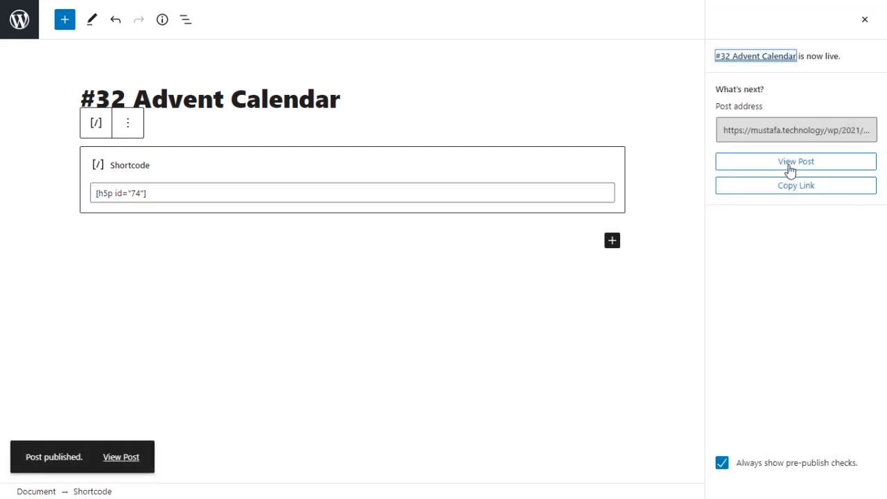
{"action": "left_click", "coordinate": [788, 164]}
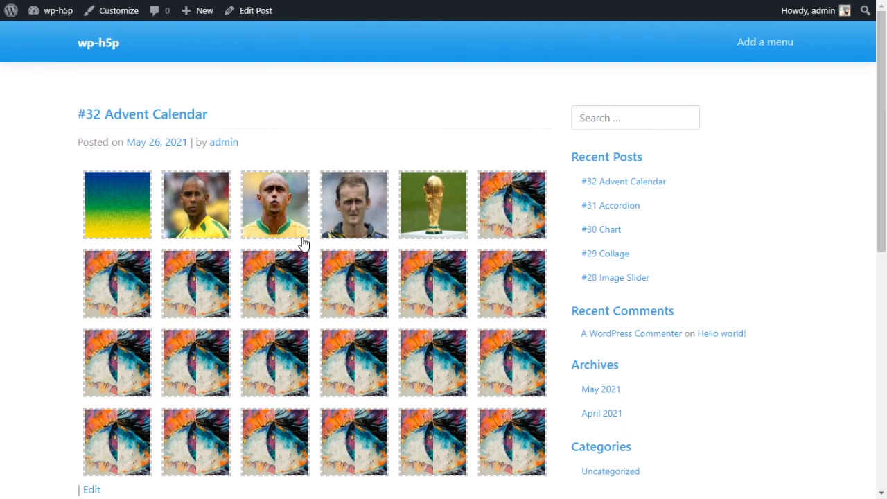
- Look over the calendar in the published post, open door 1 and close its team picture
{"action": "scroll", "coordinate": [169, 256], "scroll_direction": "down", "scroll_amount": 2}
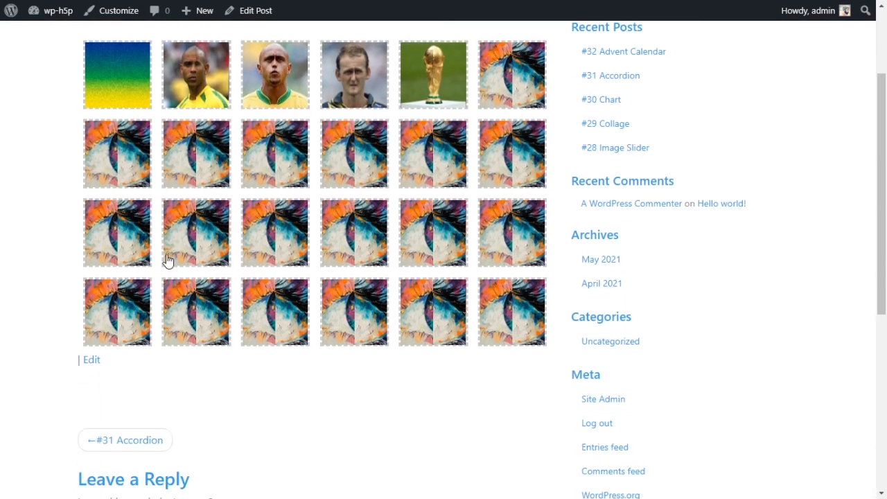
{"action": "scroll", "coordinate": [201, 255], "scroll_direction": "up", "scroll_amount": 1}
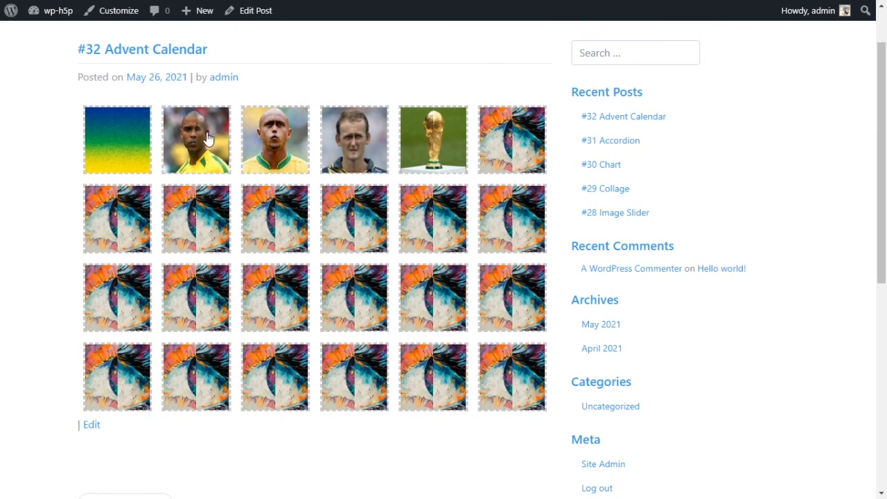
{"action": "scroll", "coordinate": [442, 165], "scroll_direction": "down", "scroll_amount": 1}
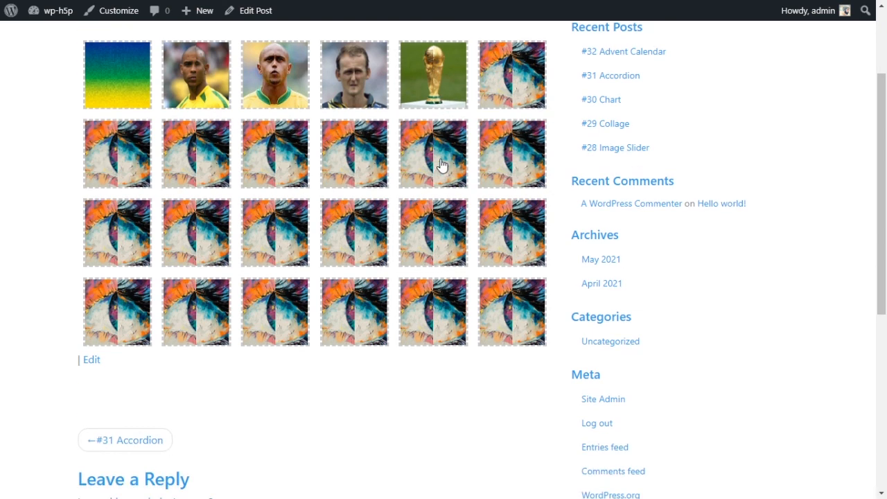
{"action": "scroll", "coordinate": [441, 165], "scroll_direction": "up", "scroll_amount": 1}
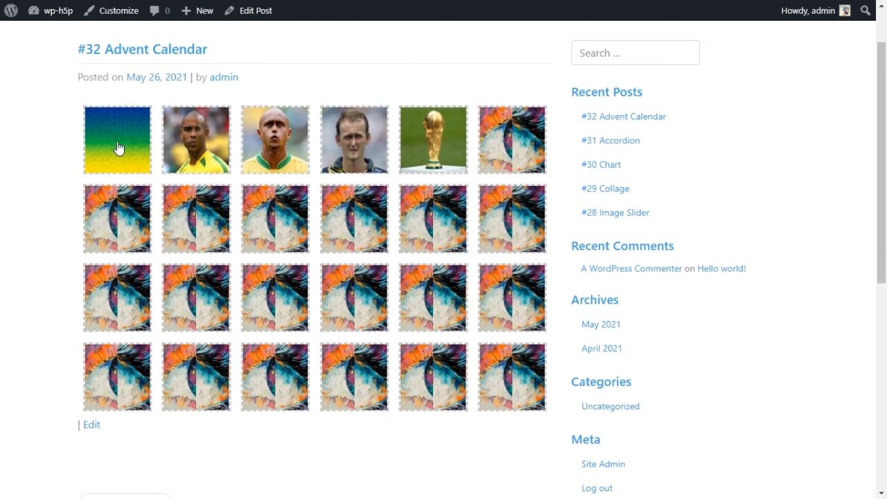
{"action": "left_click", "coordinate": [118, 145]}
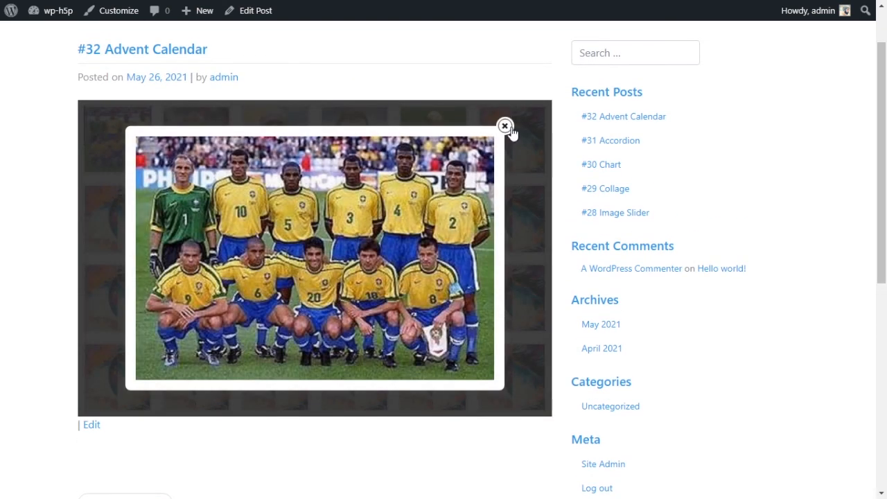
{"action": "left_click", "coordinate": [505, 126]}
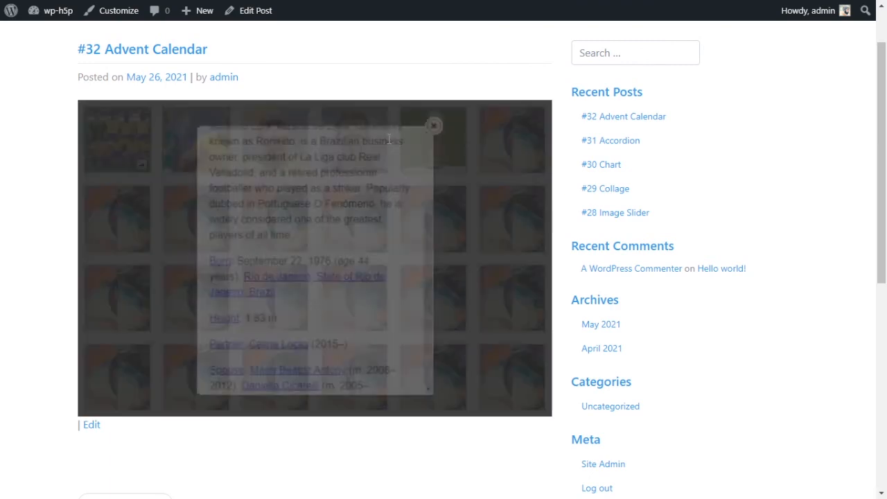
- Read through the player description behind door 2 and close it
{"action": "scroll", "coordinate": [376, 249], "scroll_direction": "up", "scroll_amount": 3}
{"action": "scroll", "coordinate": [376, 239], "scroll_direction": "down", "scroll_amount": 8}
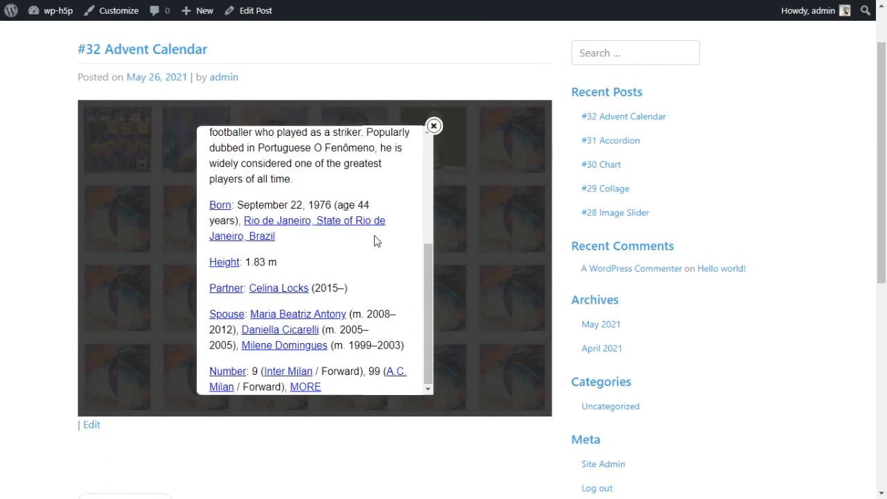
{"action": "scroll", "coordinate": [374, 262], "scroll_direction": "up", "scroll_amount": 2}
{"action": "scroll", "coordinate": [375, 263], "scroll_direction": "up", "scroll_amount": 5}
{"action": "scroll", "coordinate": [500, 250], "scroll_direction": "down", "scroll_amount": 1}
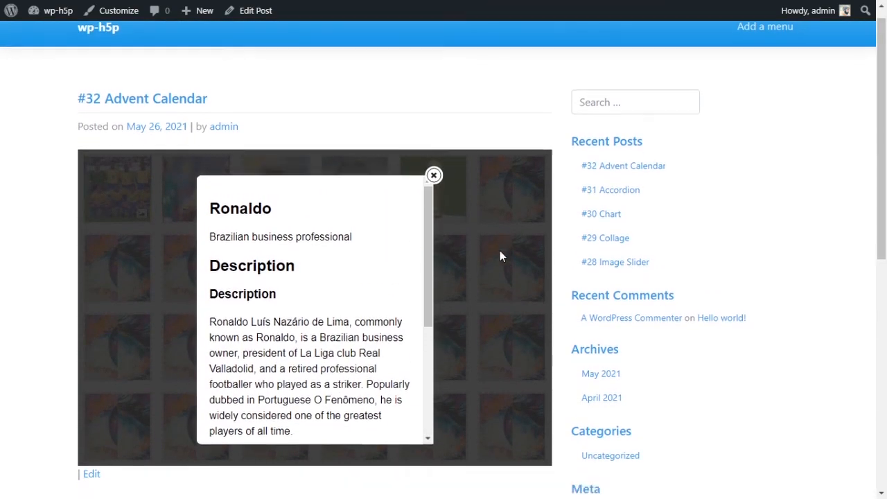
{"action": "left_click", "coordinate": [434, 124]}
- Open door 3 to read its text and door 4 to check its video, closing each pop-up
{"action": "left_click", "coordinate": [289, 148]}
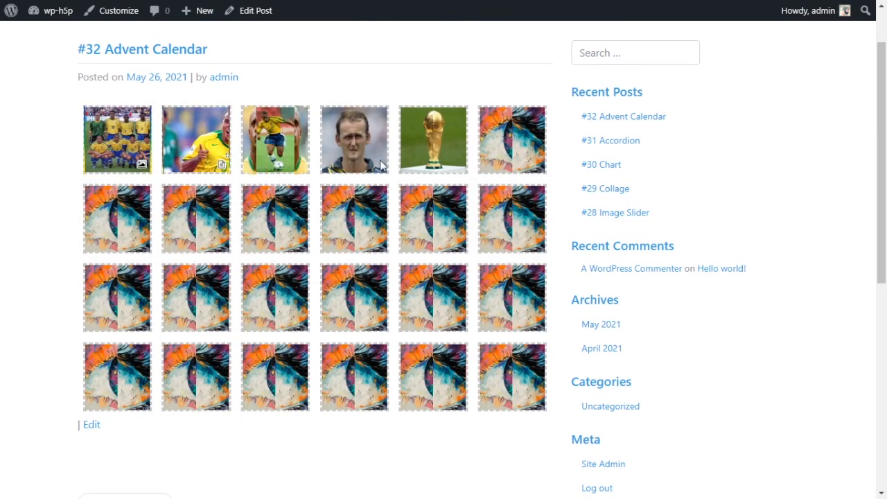
{"action": "scroll", "coordinate": [364, 208], "scroll_direction": "down", "scroll_amount": 2}
{"action": "scroll", "coordinate": [362, 209], "scroll_direction": "up", "scroll_amount": 3}
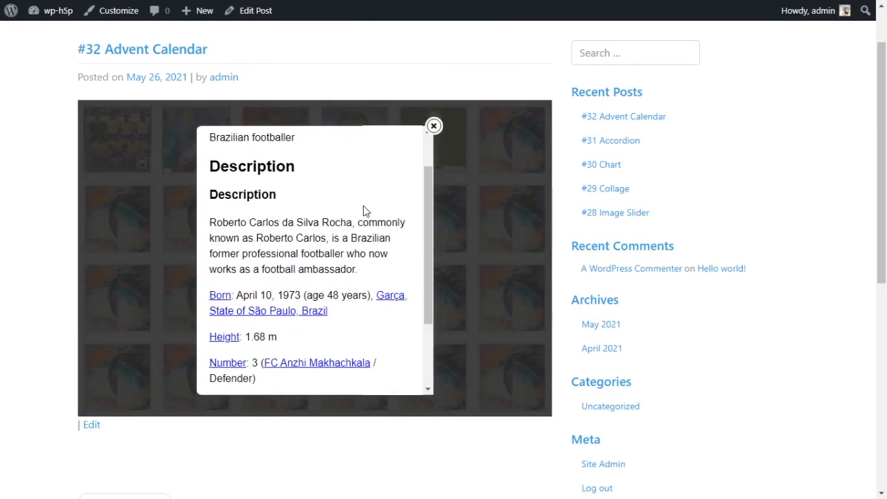
{"action": "left_click", "coordinate": [433, 126]}
{"action": "left_click", "coordinate": [347, 146]}
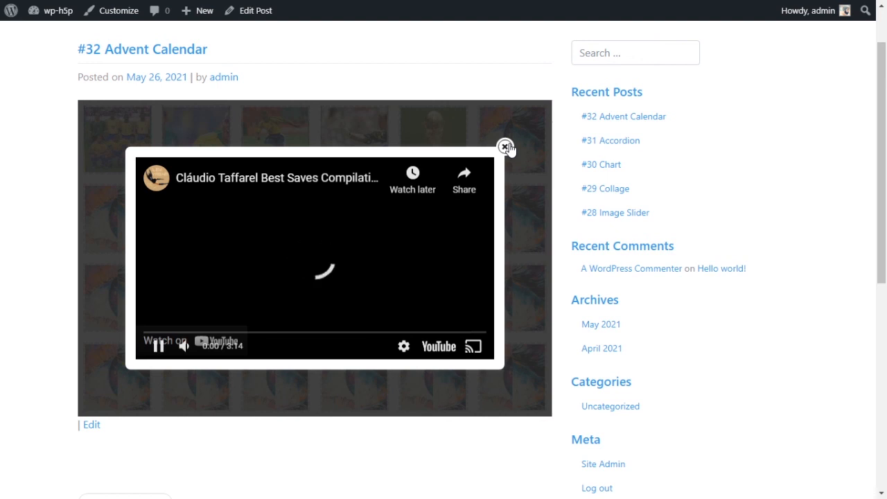
{"action": "left_click", "coordinate": [505, 147]}
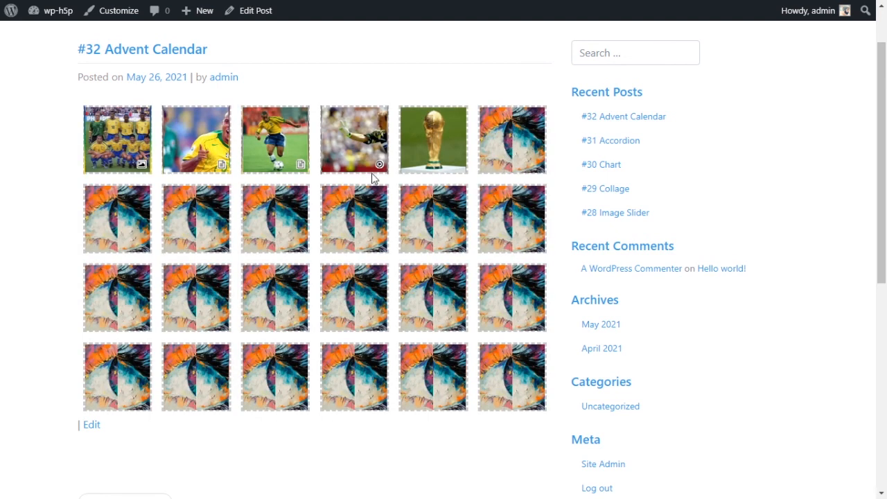
- Open door 5 to check its linked page and door 6 to check its default message, closing each one
{"action": "left_click", "coordinate": [437, 138]}
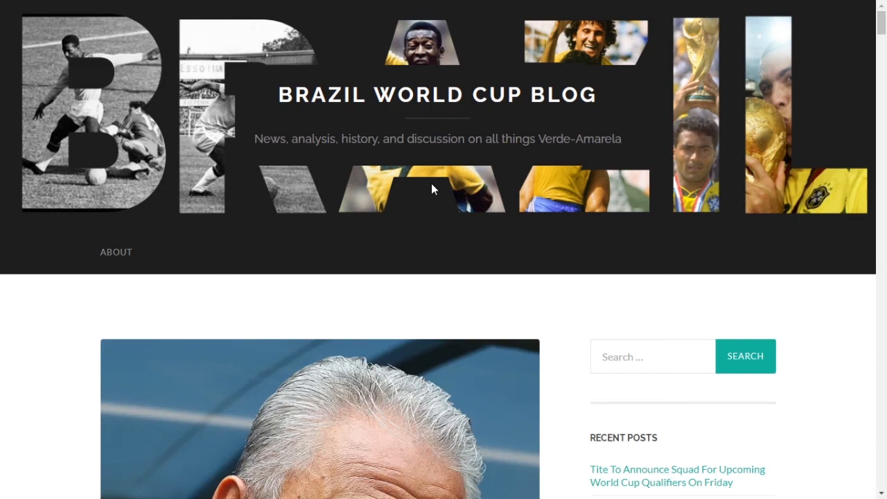
{"action": "key", "text": "ctrl+w"}
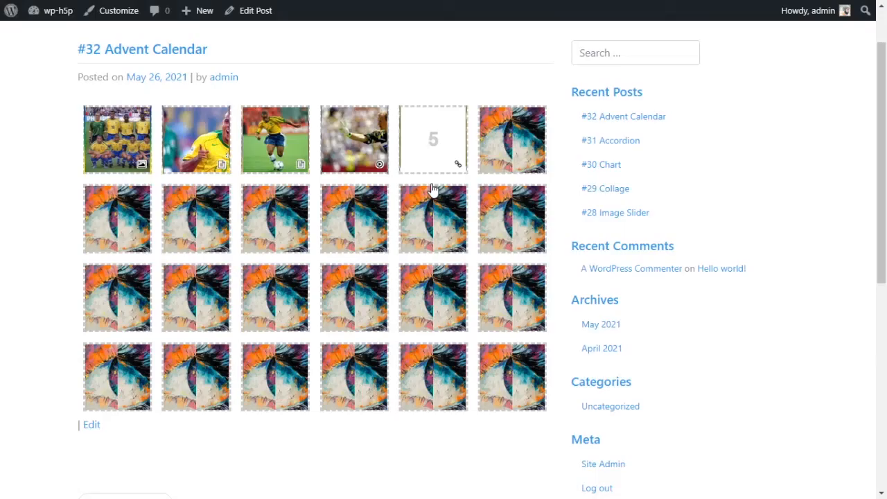
{"action": "left_click", "coordinate": [524, 158]}
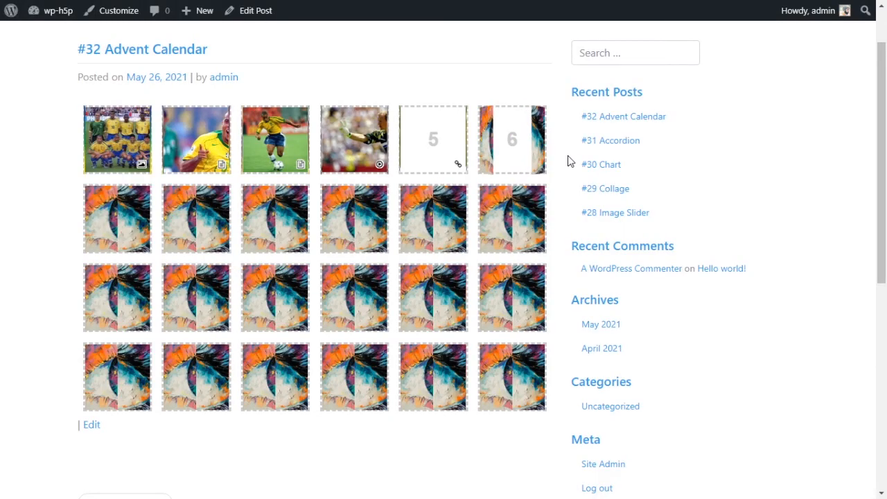
{"action": "left_click", "coordinate": [511, 170]}
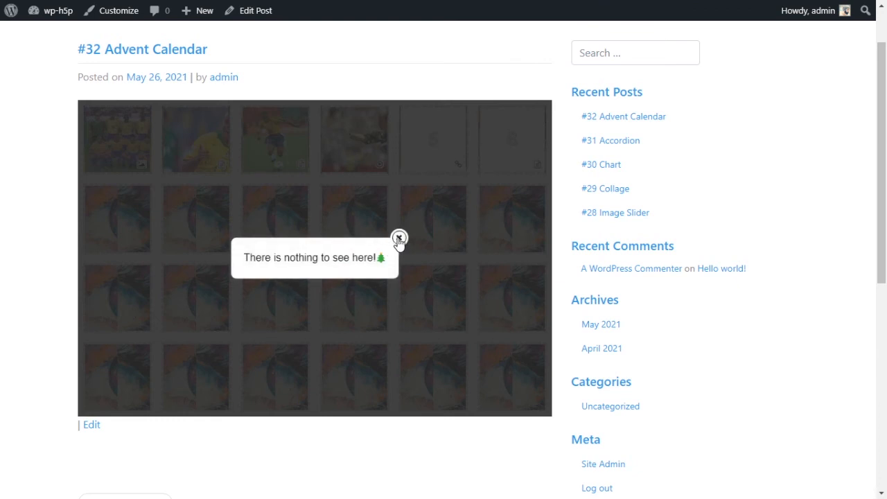
{"action": "left_click", "coordinate": [398, 238]}
- Open doors 9 and 16 to check their default messages, closing each pop-up, and look over the calendar
{"action": "left_click", "coordinate": [272, 245]}
{"action": "left_click", "coordinate": [338, 236]}
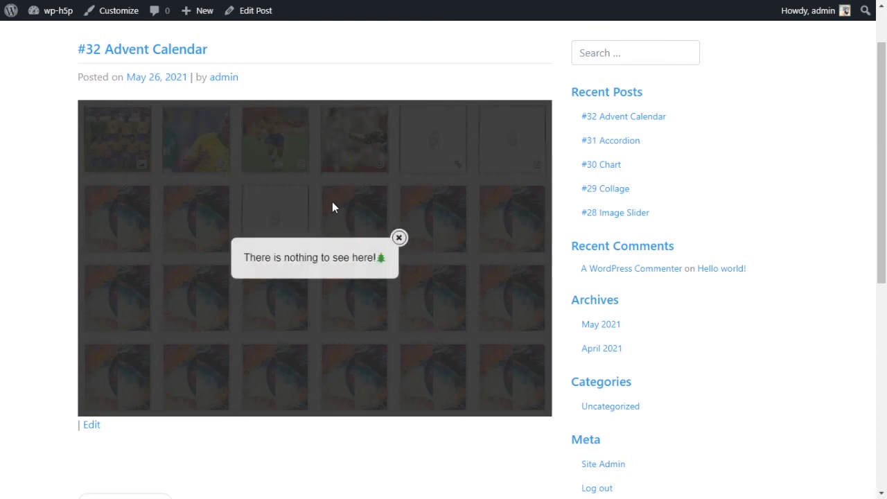
{"action": "left_click", "coordinate": [398, 237]}
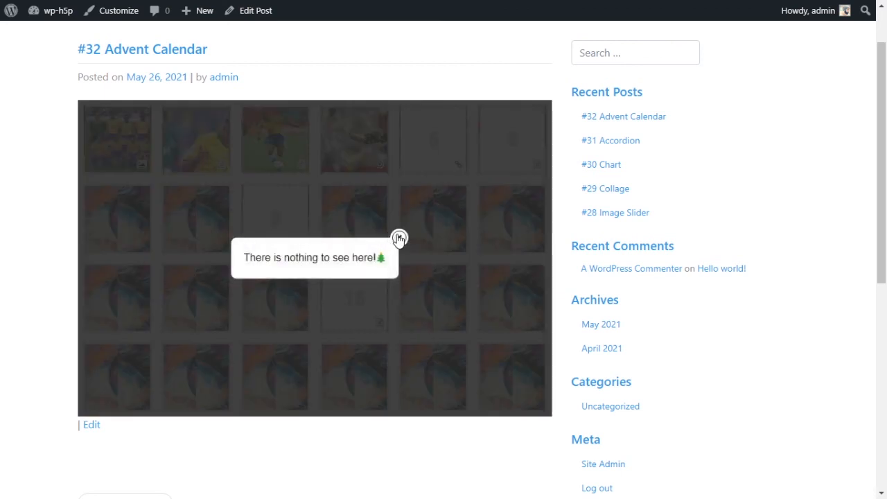
{"action": "left_click", "coordinate": [399, 238]}
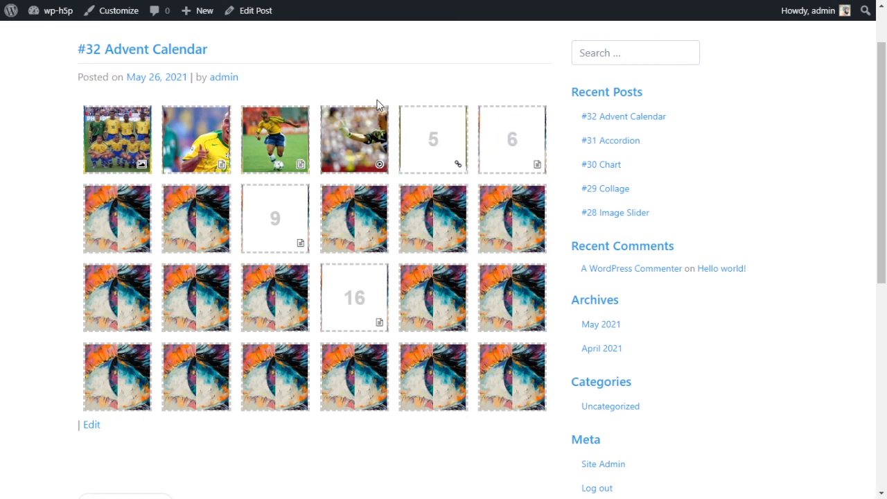
{"action": "mouse_move", "coordinate": [882, 84]}
{"action": "left_mouse_down"}
{"action": "mouse_move", "coordinate": [883, 53]}
{"action": "mouse_move", "coordinate": [884, 74]}
{"action": "left_mouse_up"}
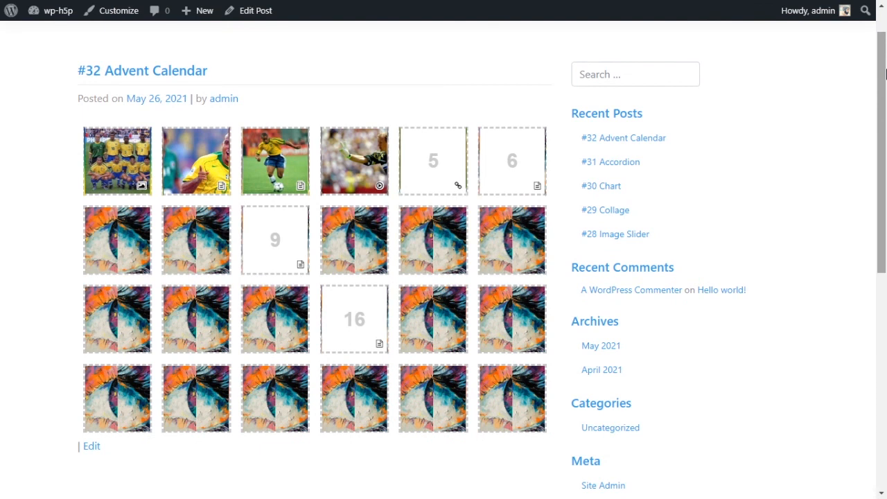